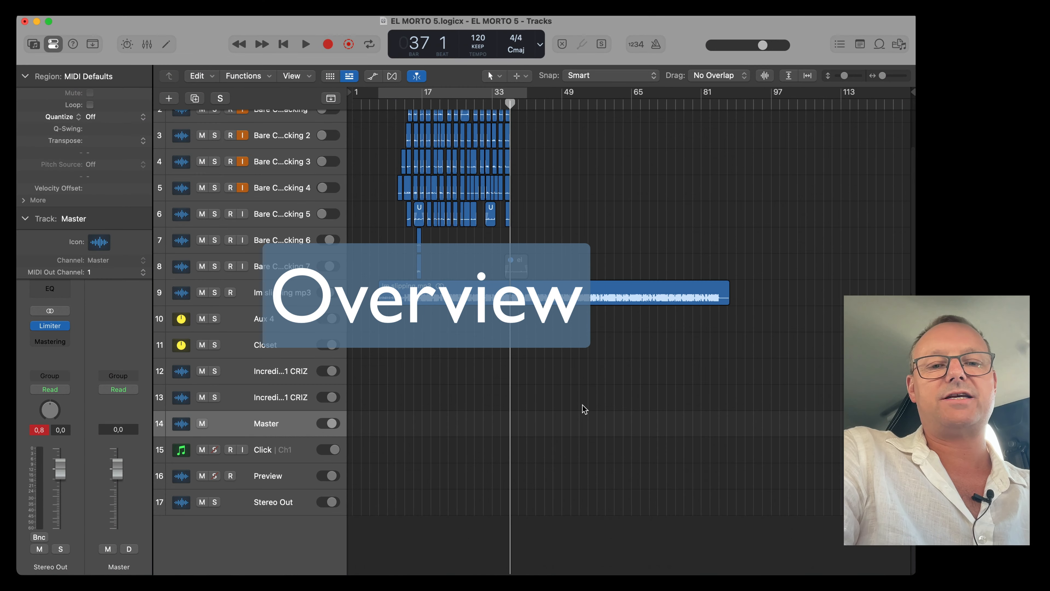
# Zoom the track lanes vertically and select several tracks to survey the project's vocal and backing arrangement.
pyautogui.scroll(2, 571, 500)
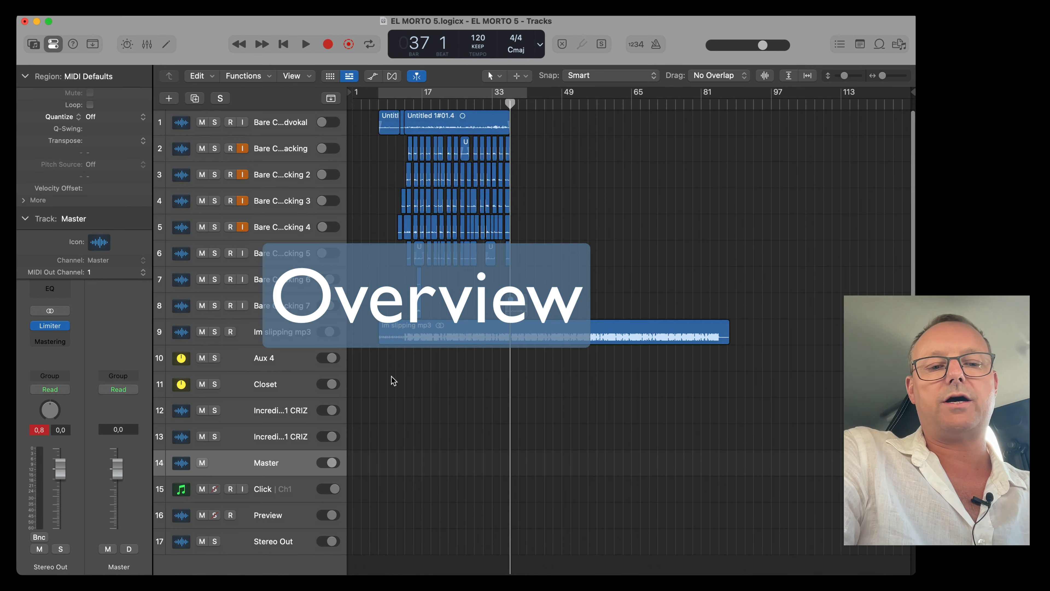
pyautogui.press('super+Down')
pyautogui.press('super+Down')
pyautogui.press('super+Down')
pyautogui.scroll(6, 404, 319)
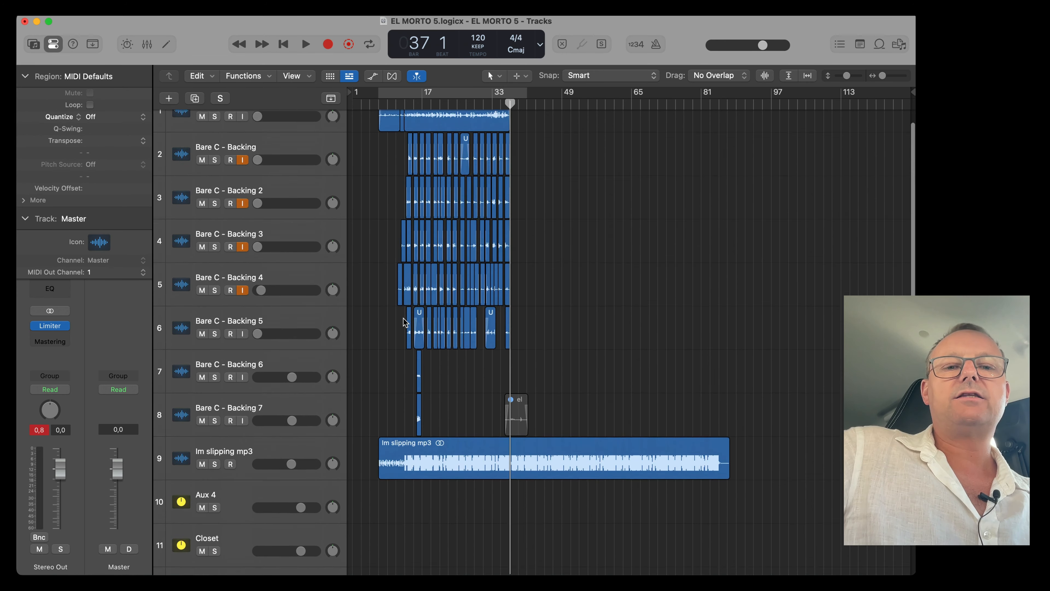
pyautogui.press('super+Up')
pyautogui.click(293, 128)
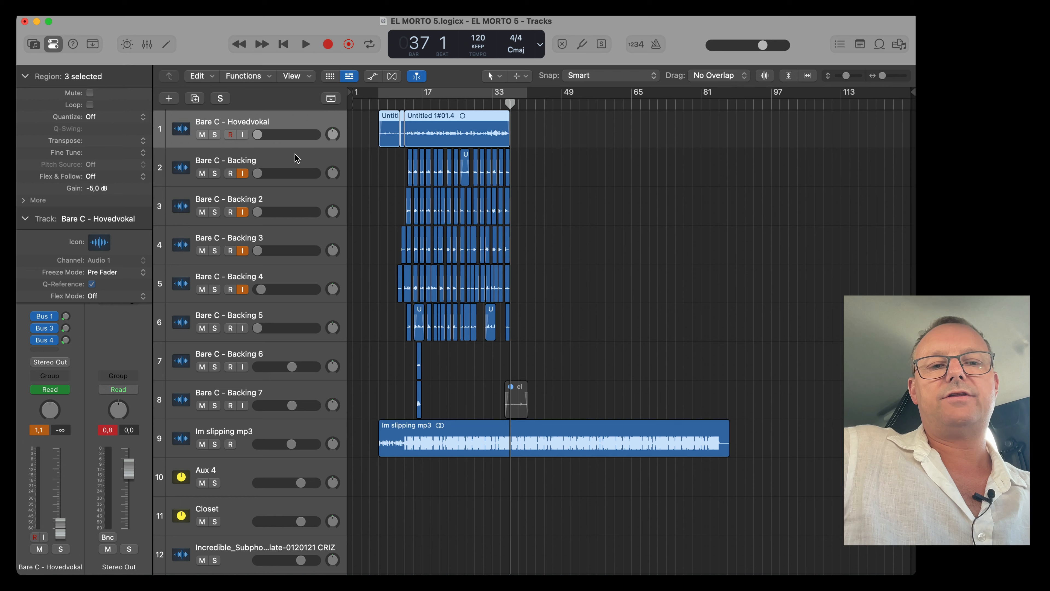
pyautogui.click(297, 167)
pyautogui.keyDown('shift'); pyautogui.click(298, 280); pyautogui.keyUp('shift')
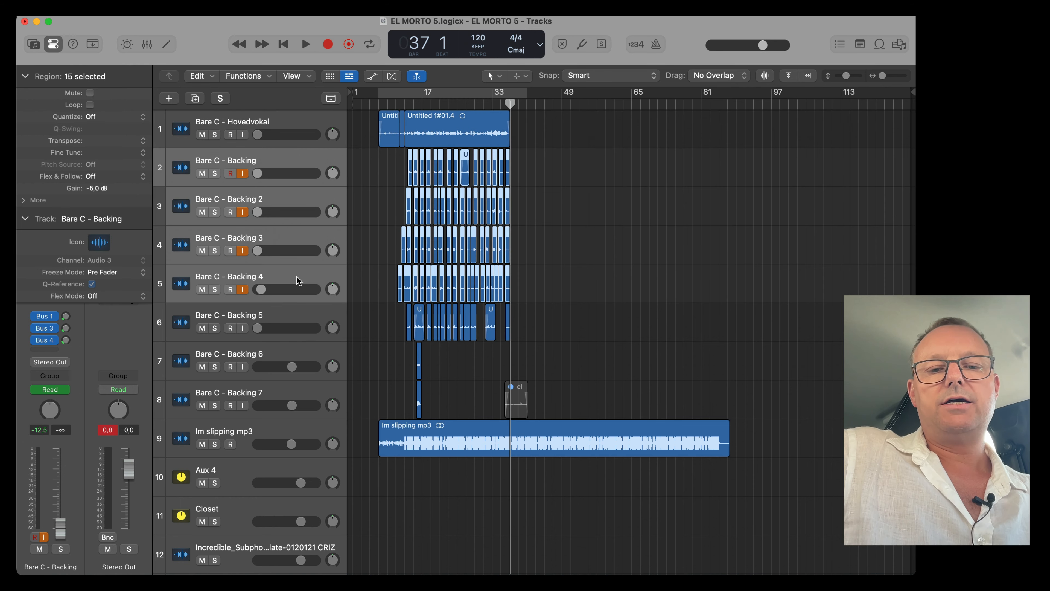
pyautogui.click(289, 346)
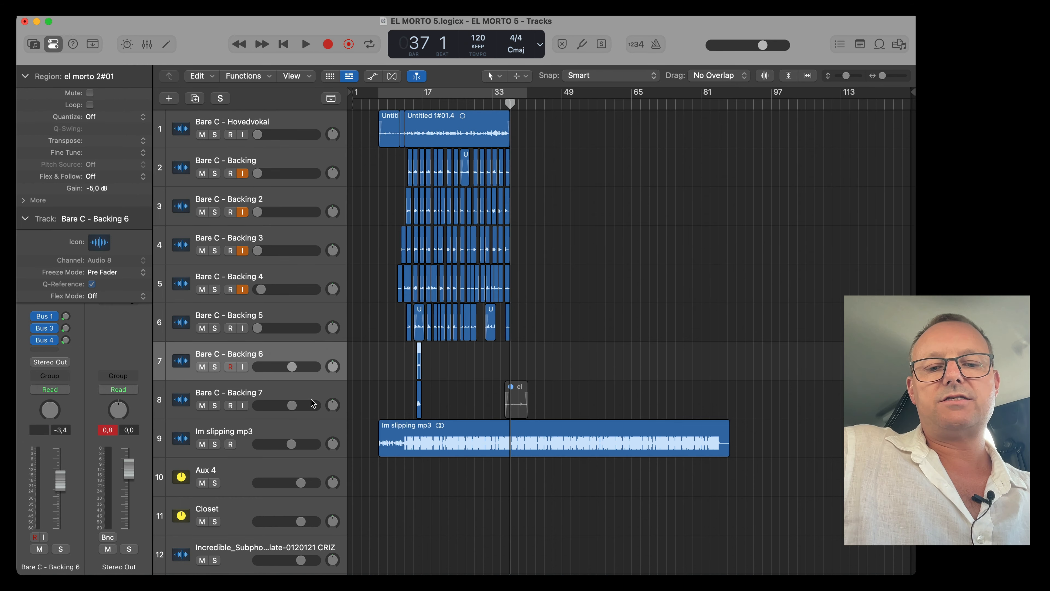
pyautogui.click(325, 434)
# Zoom in horizontally, scroll along the timeline and show the volume automation lanes to examine the arrangement.
pyautogui.press('super+Right')
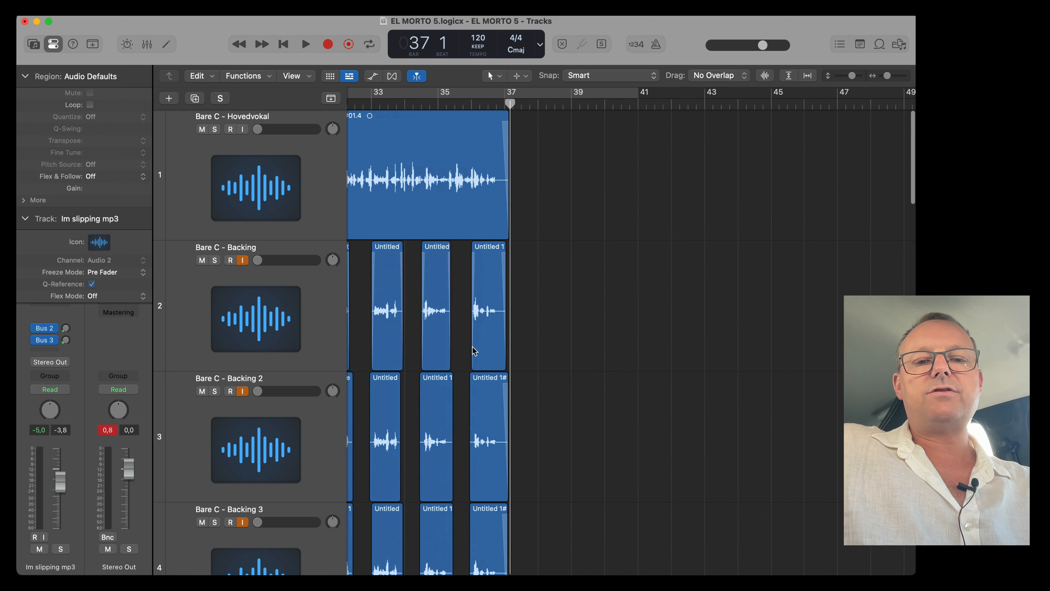
pyautogui.hscroll(-3, 388, 348)
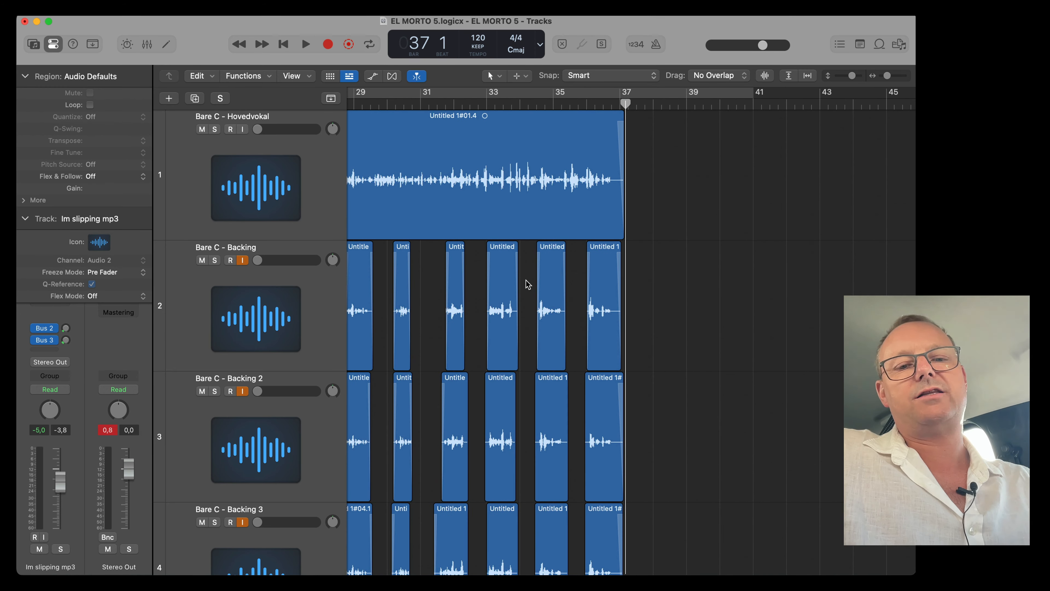
pyautogui.hscroll(-4, 477, 284)
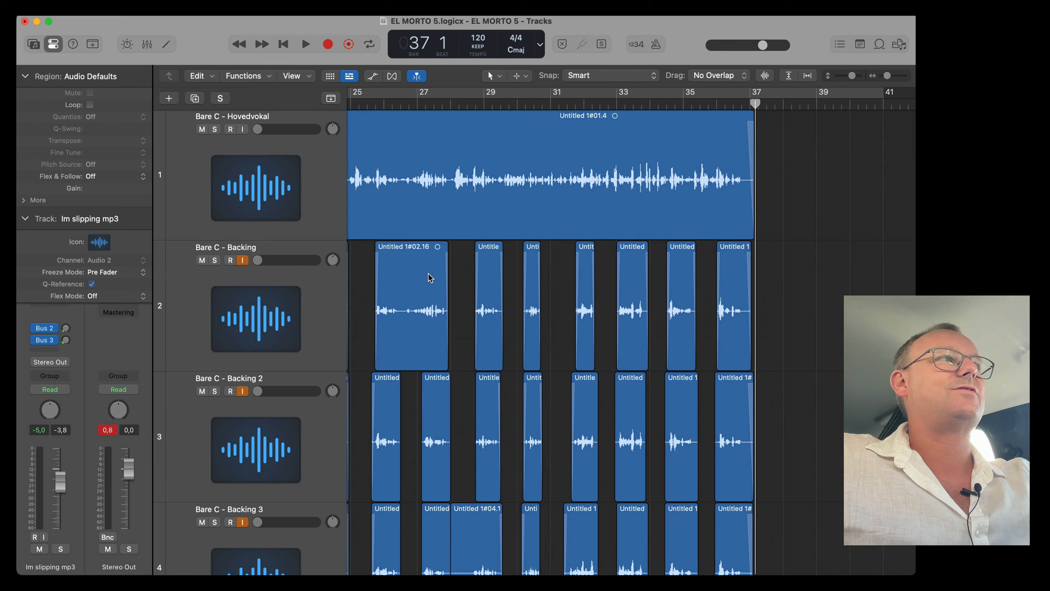
pyautogui.hscroll(2, 486, 284)
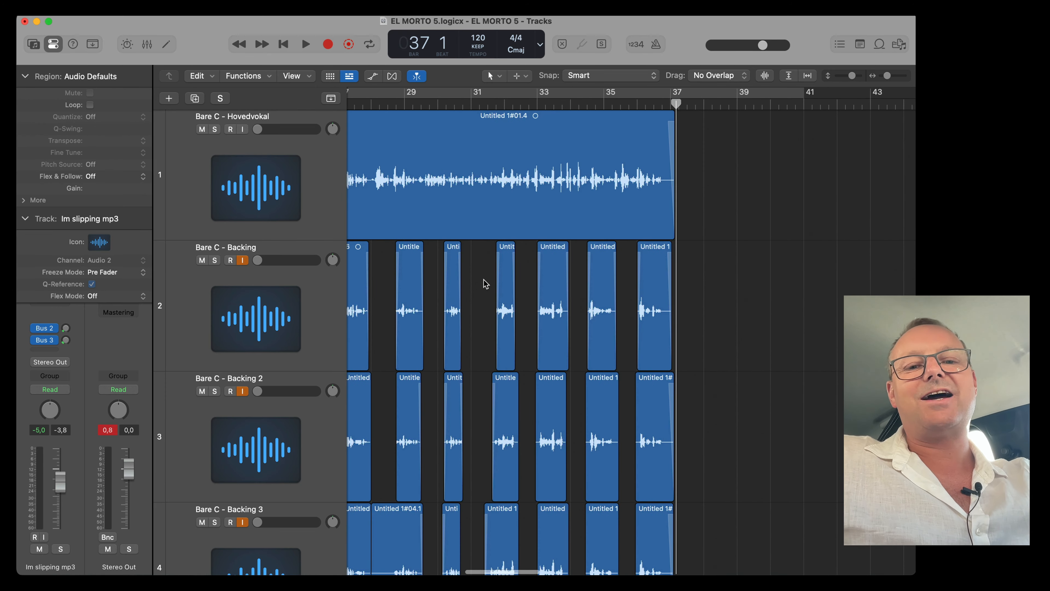
pyautogui.hscroll(-12, 485, 284)
pyautogui.press('super+Up')
pyautogui.press('super+Up')
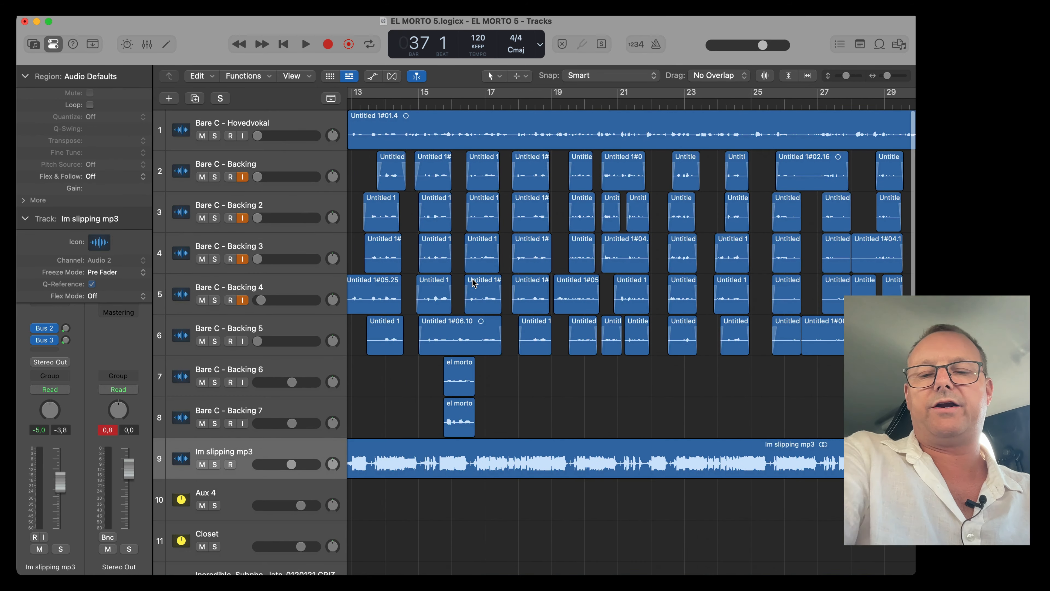
pyautogui.press('a')
pyautogui.scroll(4, 523, 300)
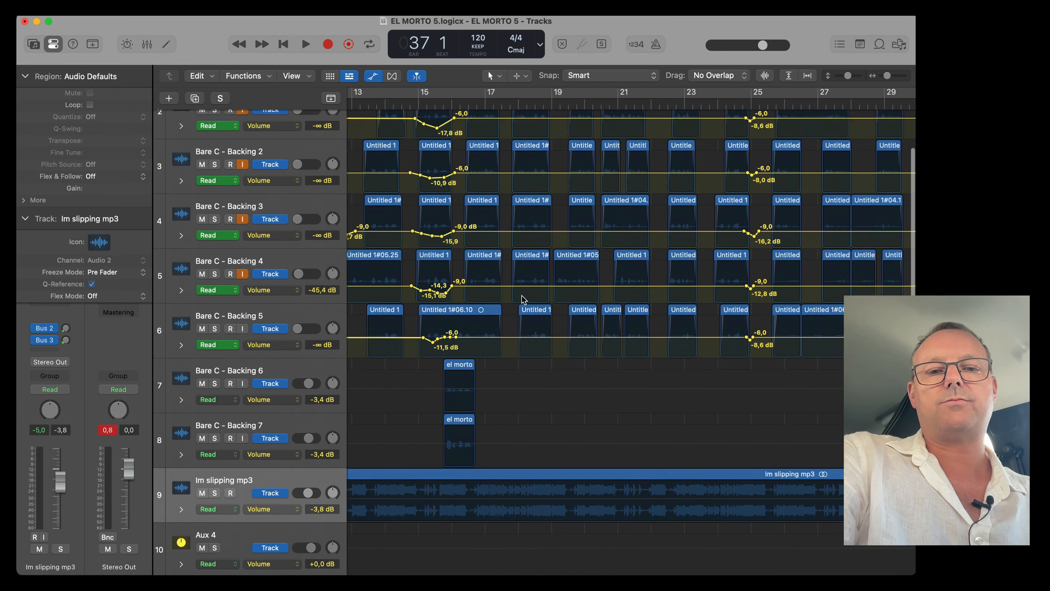
pyautogui.hscroll(-6, 523, 300)
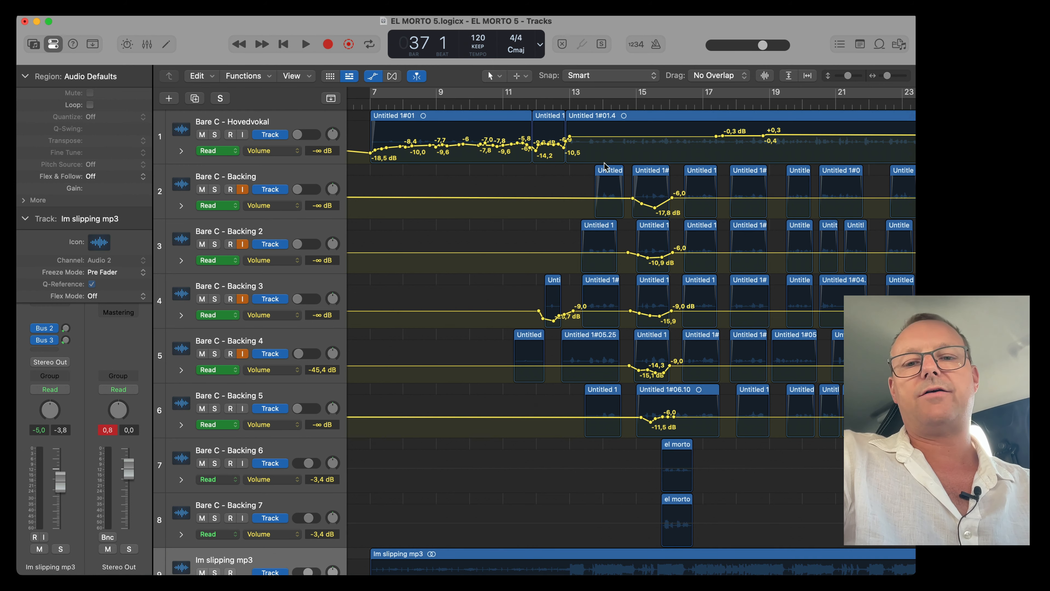
pyautogui.hscroll(5, 740, 272)
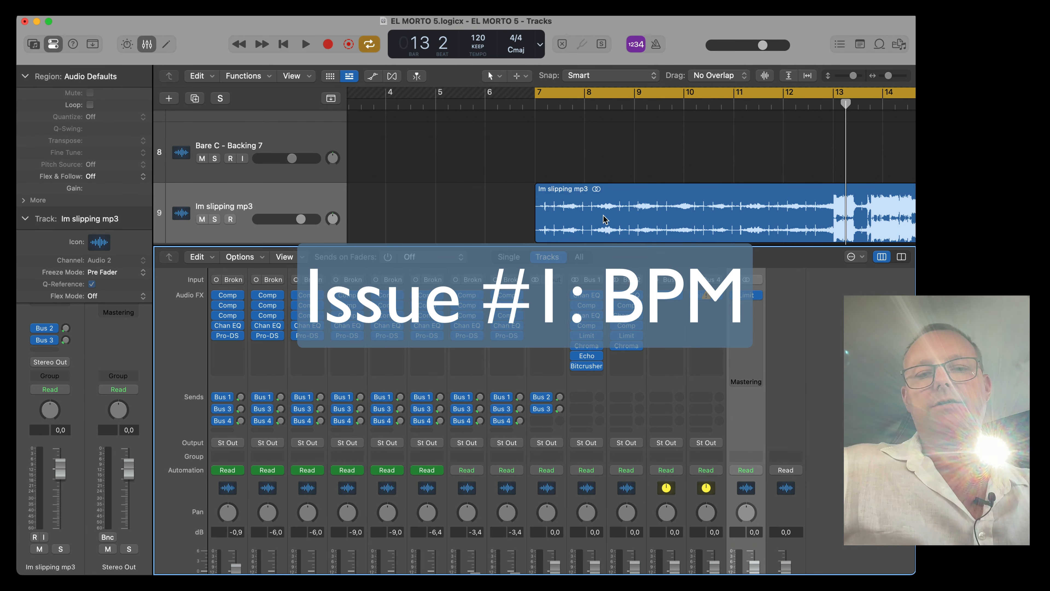
# Apply the Im slipping mp3 region's tempo to the project tempo, aligning its downbeat to the nearest project downbeat.
pyautogui.scroll(-3, 605, 220)
pyautogui.rightClick(603, 168)
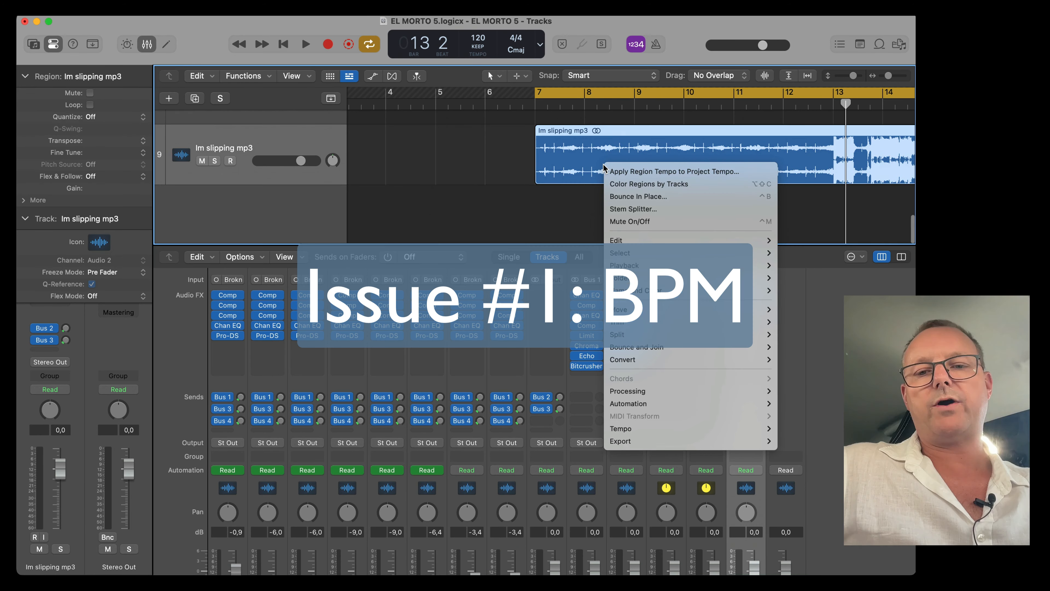
pyautogui.click(628, 174)
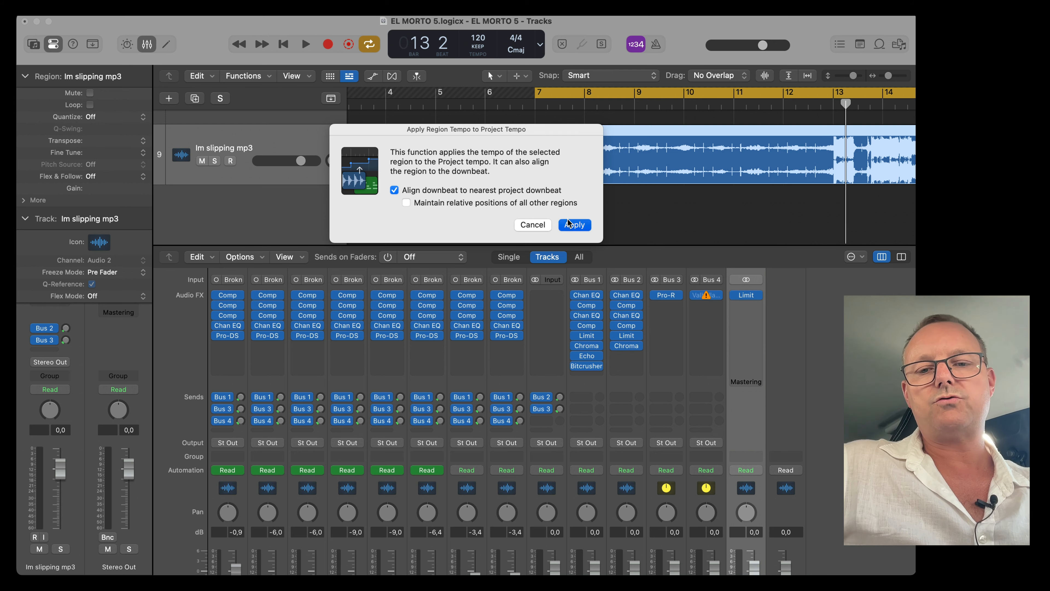
pyautogui.click(570, 224)
pyautogui.scroll(5, 639, 125)
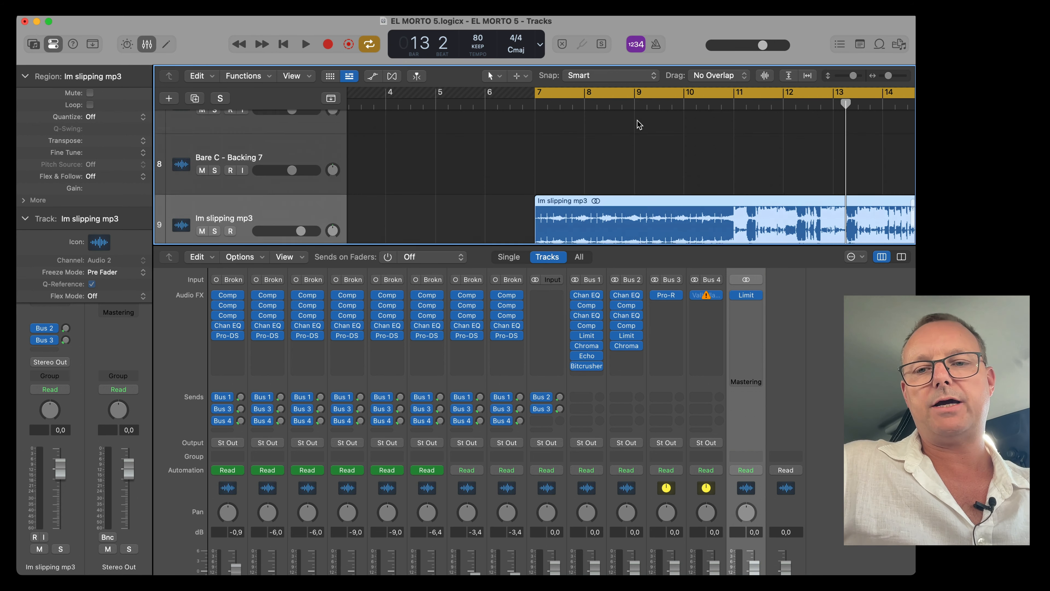
pyautogui.scroll(-10, 637, 120)
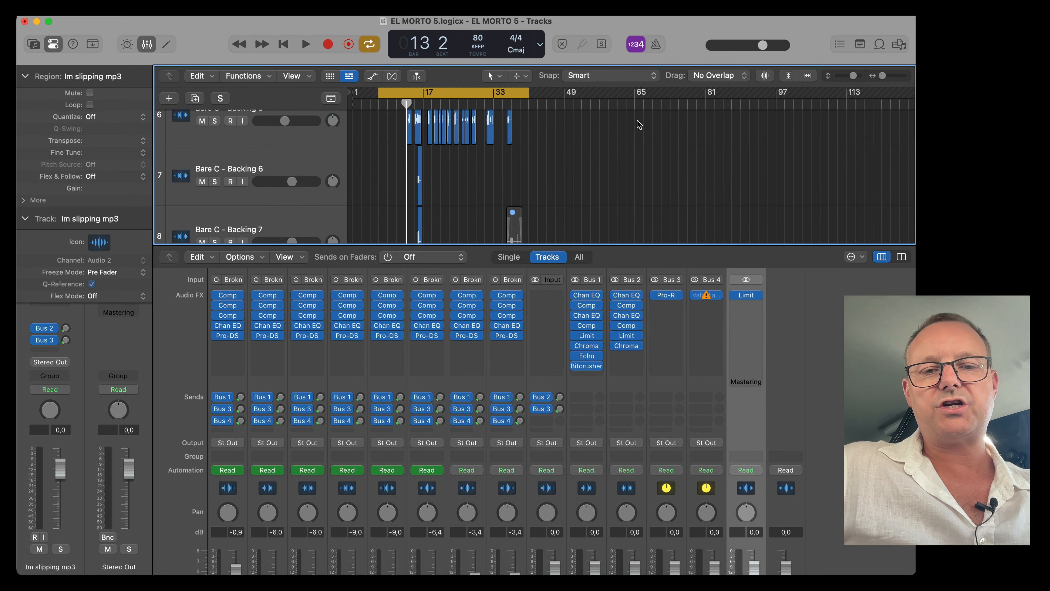
pyautogui.scroll(-4, 637, 120)
pyautogui.scroll(8, 638, 120)
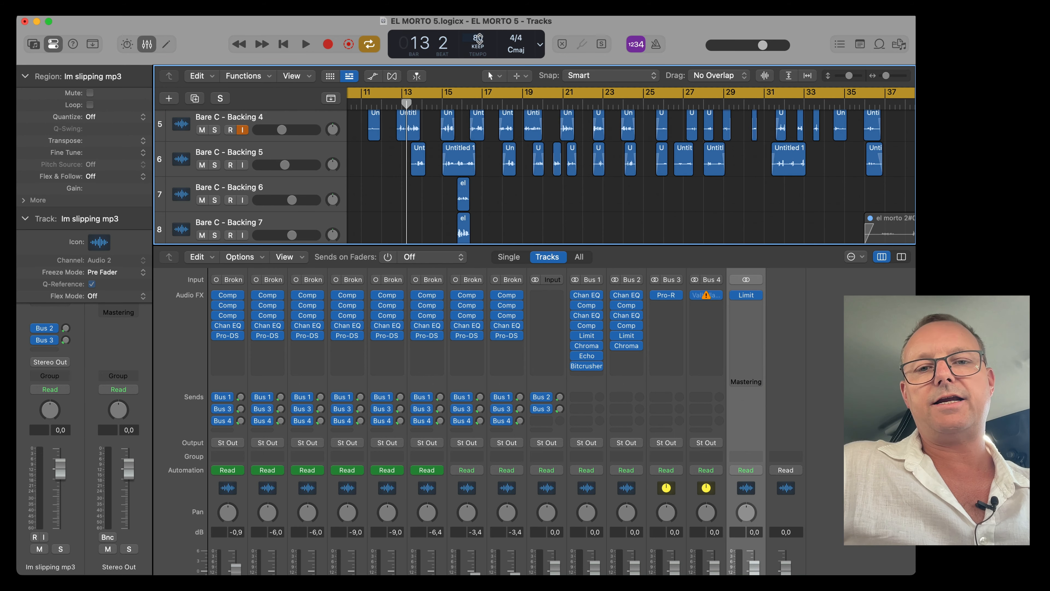
pyautogui.press('g')
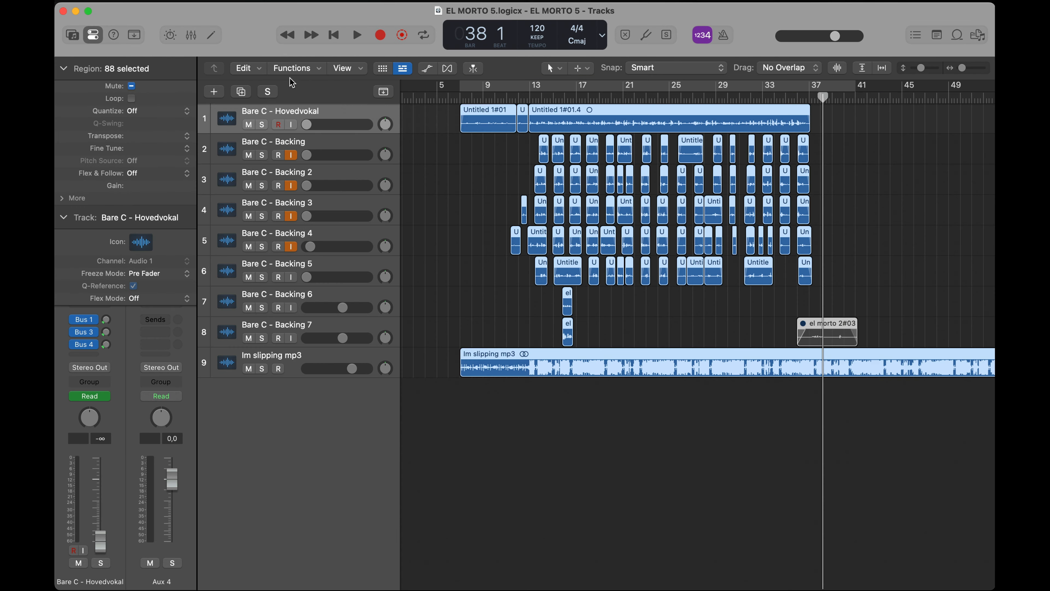
# Lock the SMPTE position of all selected regions and set the project tempo to 80 BPM.
pyautogui.click(294, 68)
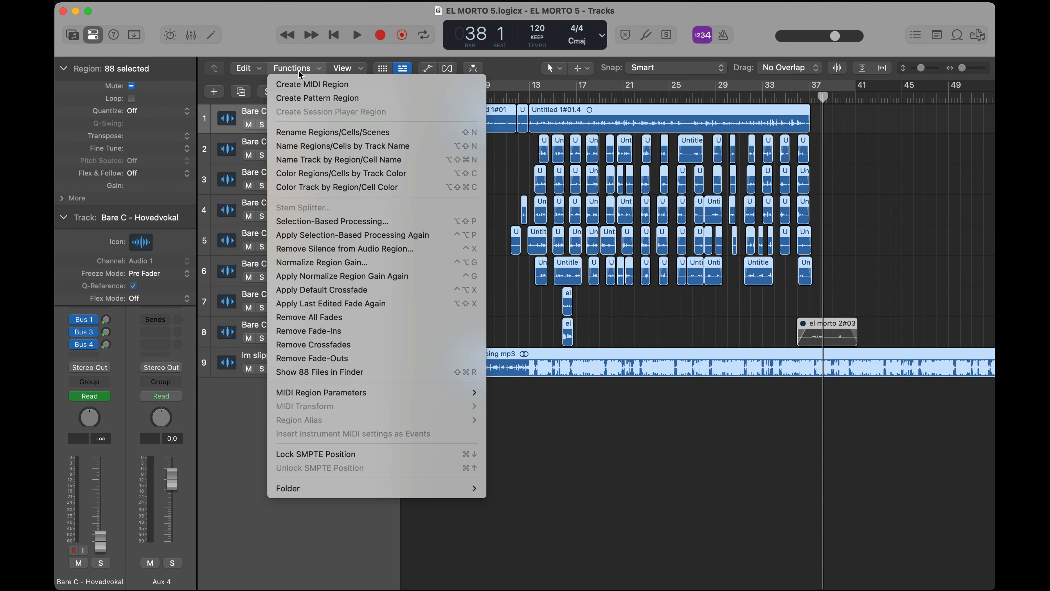
pyautogui.click(284, 454)
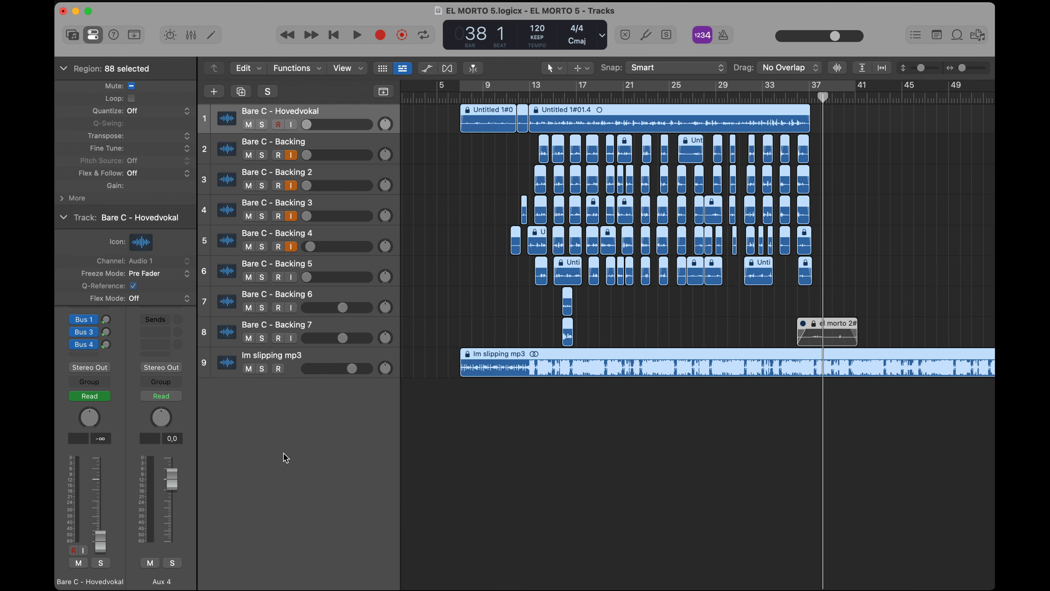
pyautogui.moveTo(551, 35); pyautogui.dragTo(551, 53)
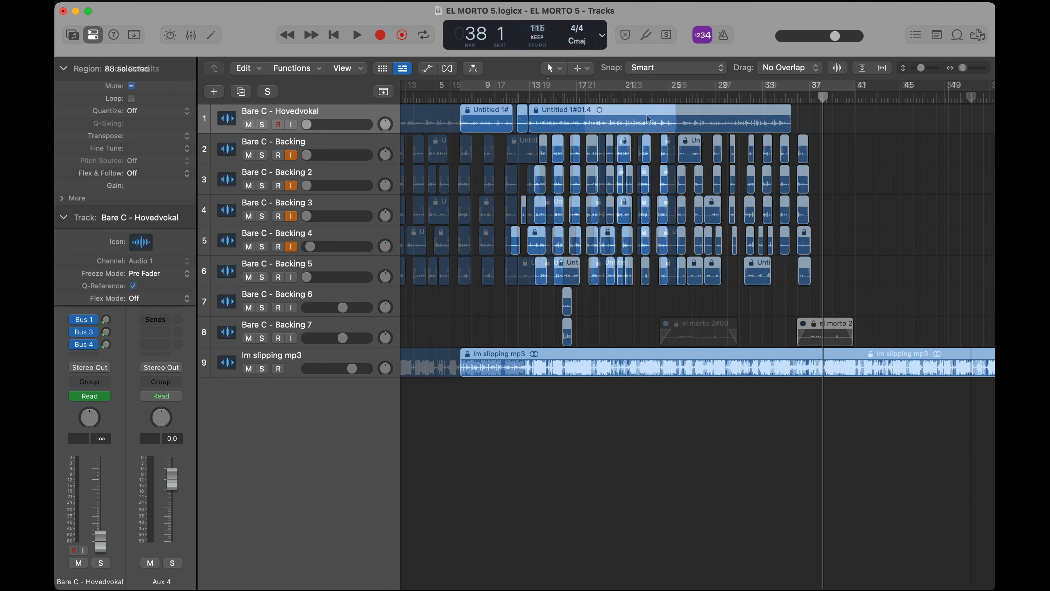
# Drag a vocal region on the Bare C - Hovedvokal track to a later position.
pyautogui.moveTo(636, 121); pyautogui.dragTo(939, 112)
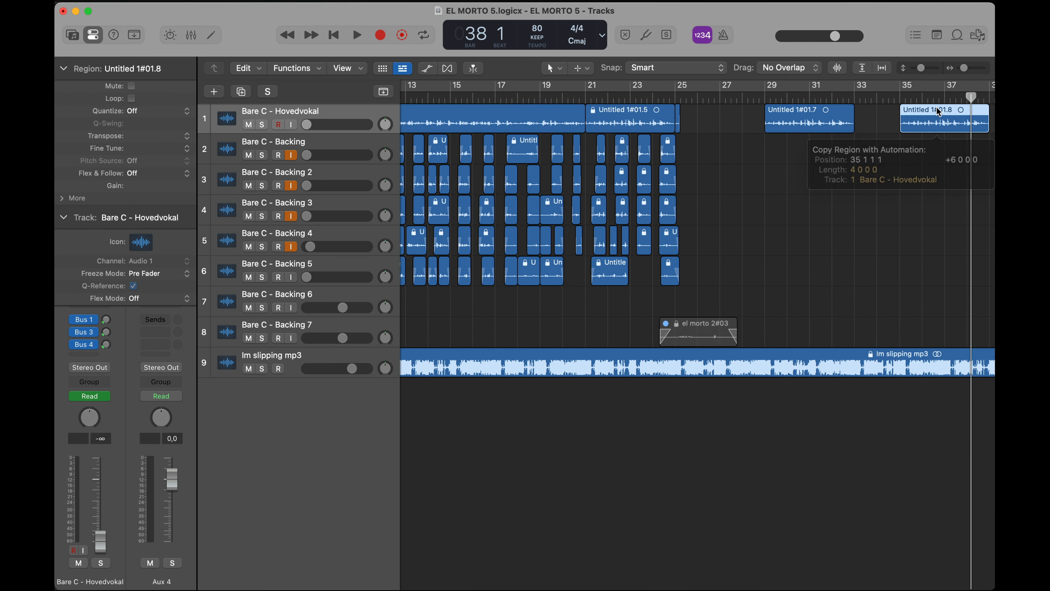
pyautogui.click(868, 132)
pyautogui.scroll(5, 869, 133)
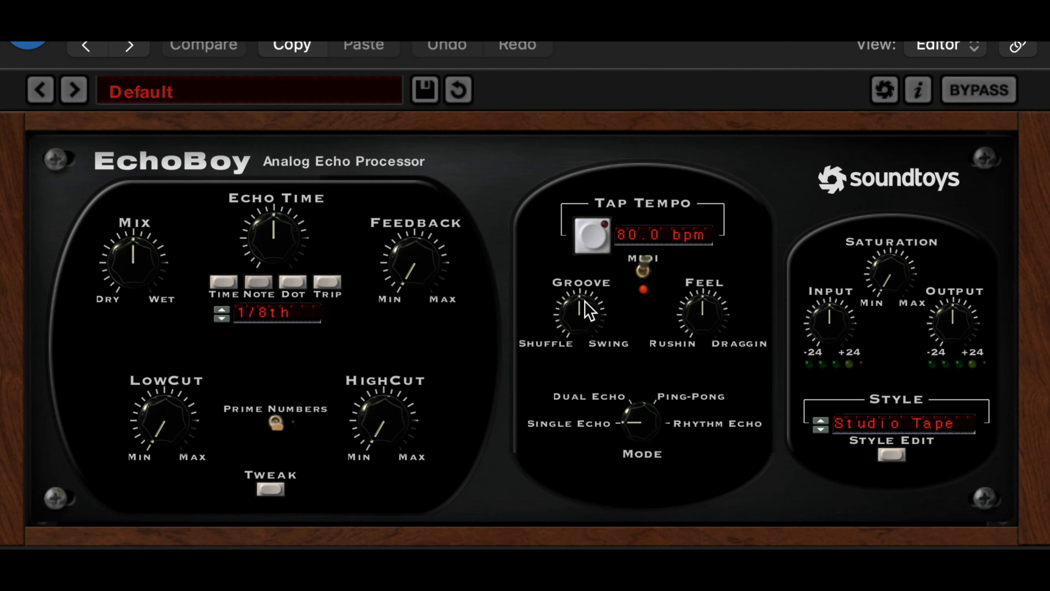
# In EchoBoy, raise the Feedback knob and switch the echo time mode from Time to Note.
pyautogui.moveTo(584, 301)
pyautogui.mouseDown()
pyautogui.moveTo(584, 322)
pyautogui.moveTo(579, 294)
pyautogui.mouseUp()
pyautogui.moveTo(421, 268); pyautogui.dragTo(419, 217)
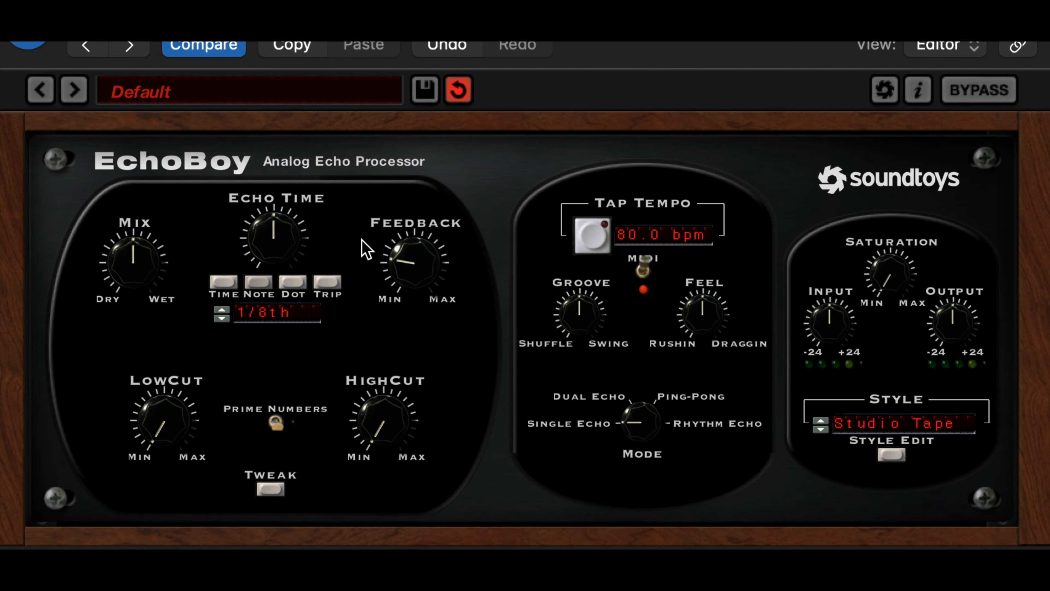
pyautogui.click(293, 282)
pyautogui.click(293, 282)
pyautogui.click(231, 283)
pyautogui.moveTo(287, 247)
pyautogui.mouseDown()
pyautogui.moveTo(285, 271)
pyautogui.moveTo(287, 178)
pyautogui.moveTo(280, 248)
pyautogui.mouseUp()
pyautogui.click(258, 283)
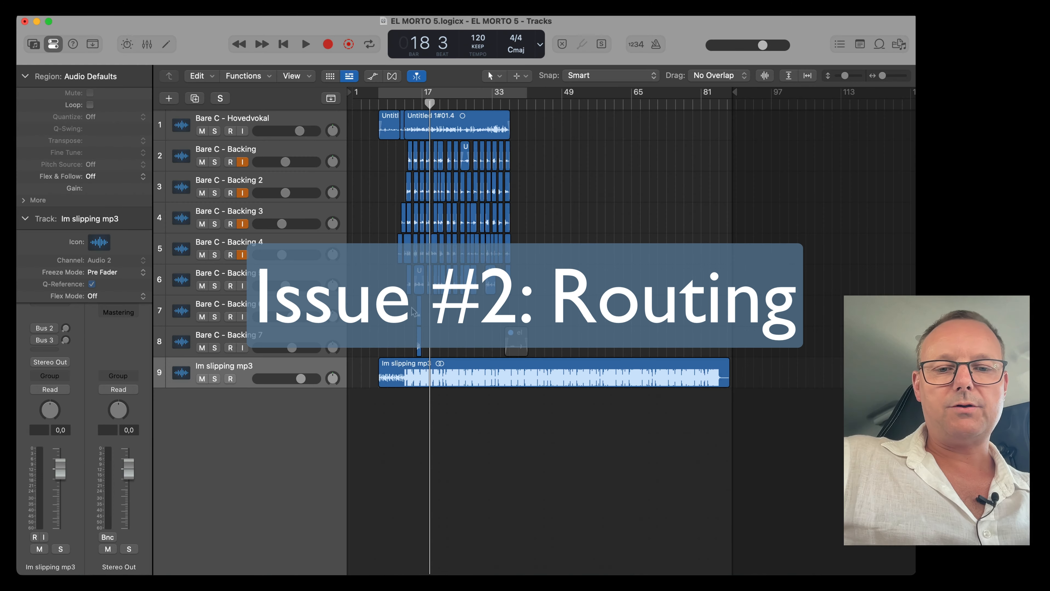
# Open the mixer and scroll through the channel strips to inspect the sends and output routing.
pyautogui.press('x')
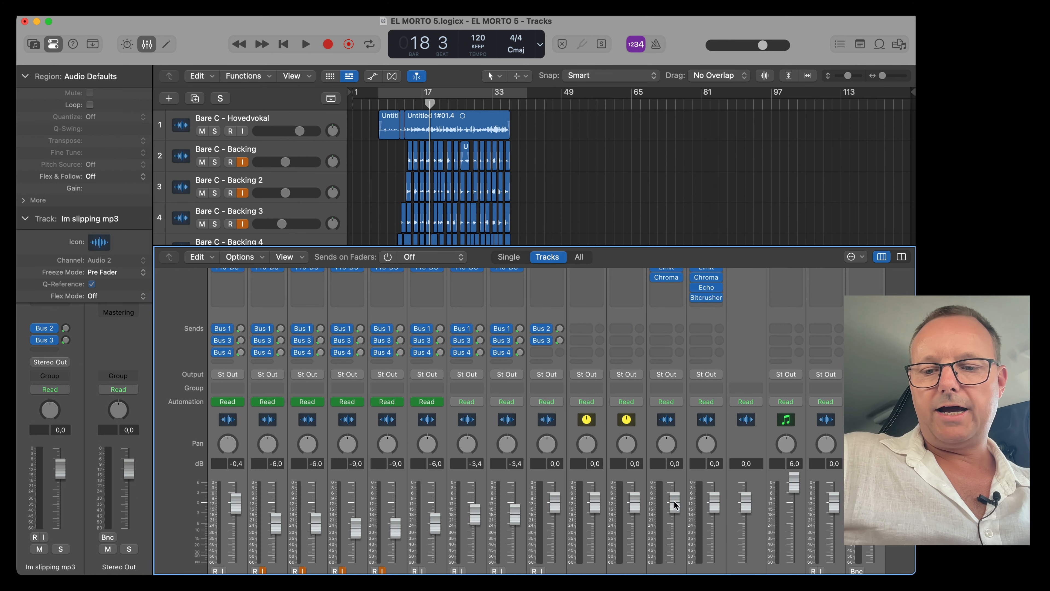
pyautogui.click(757, 537)
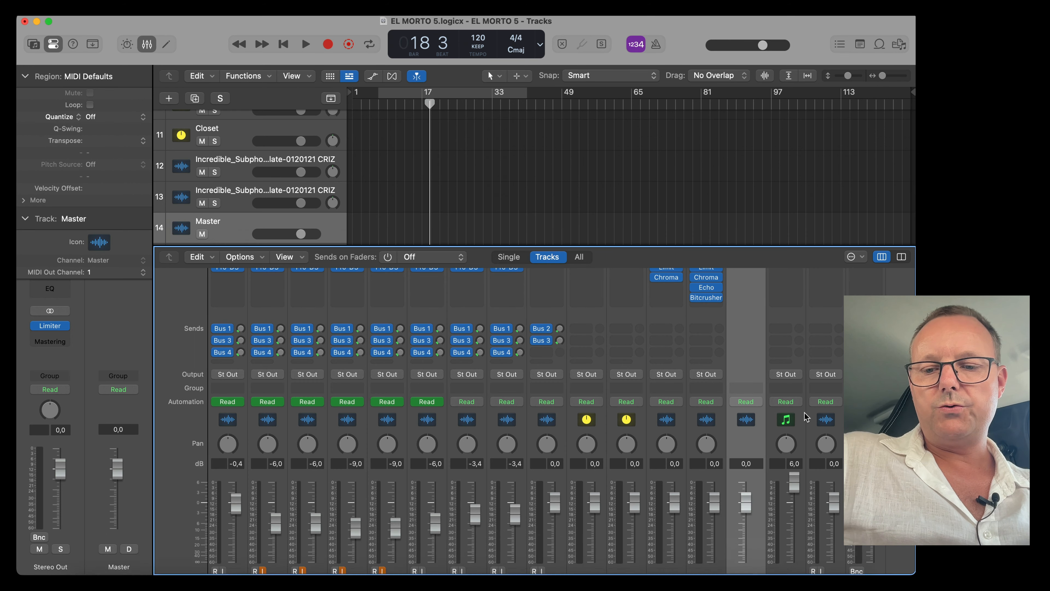
pyautogui.scroll(-2, 806, 417)
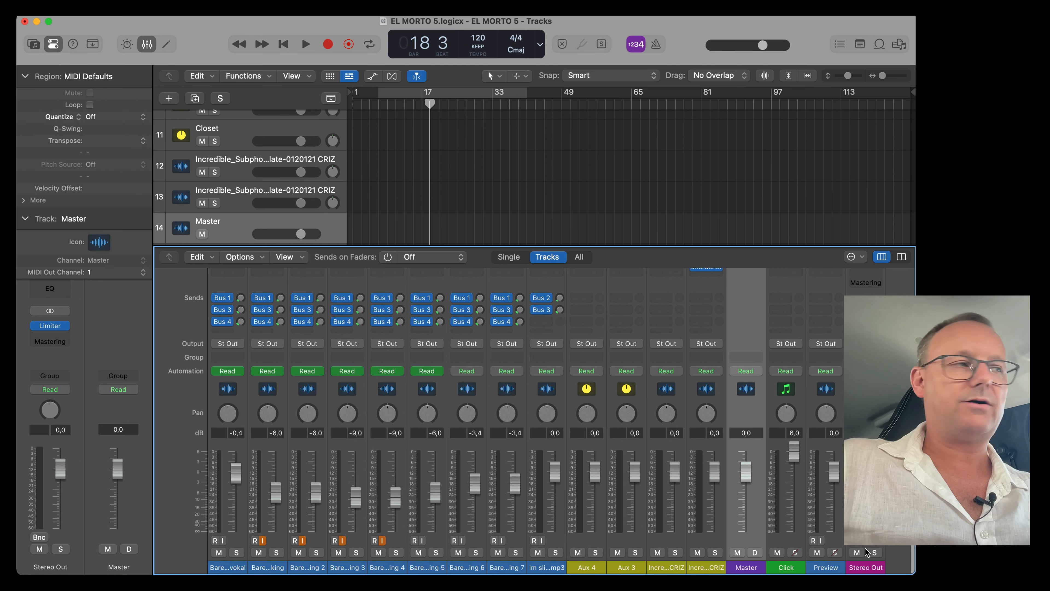
pyautogui.scroll(5, 503, 499)
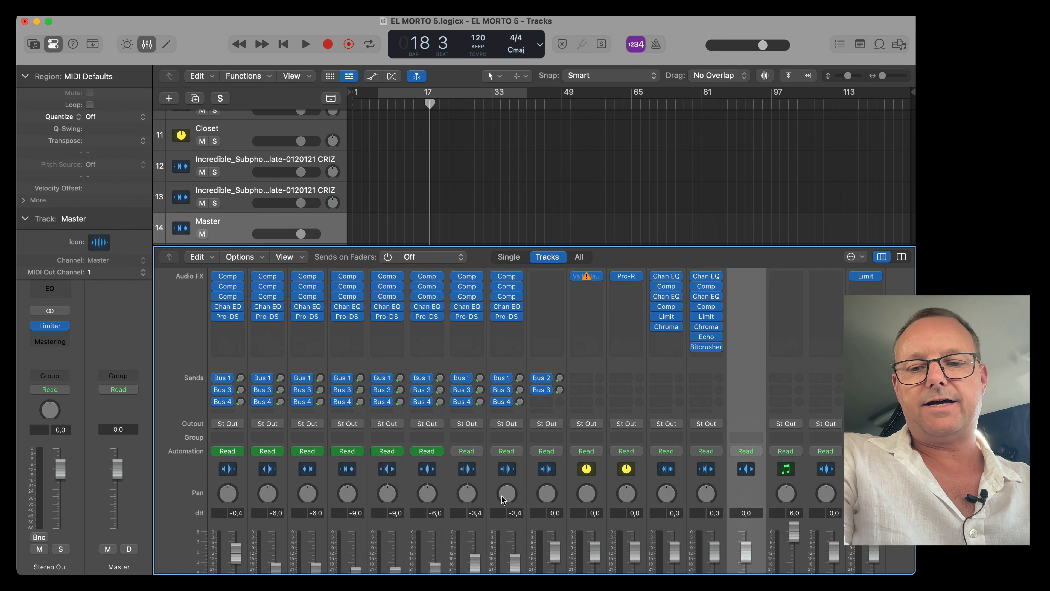
pyautogui.scroll(-5, 629, 490)
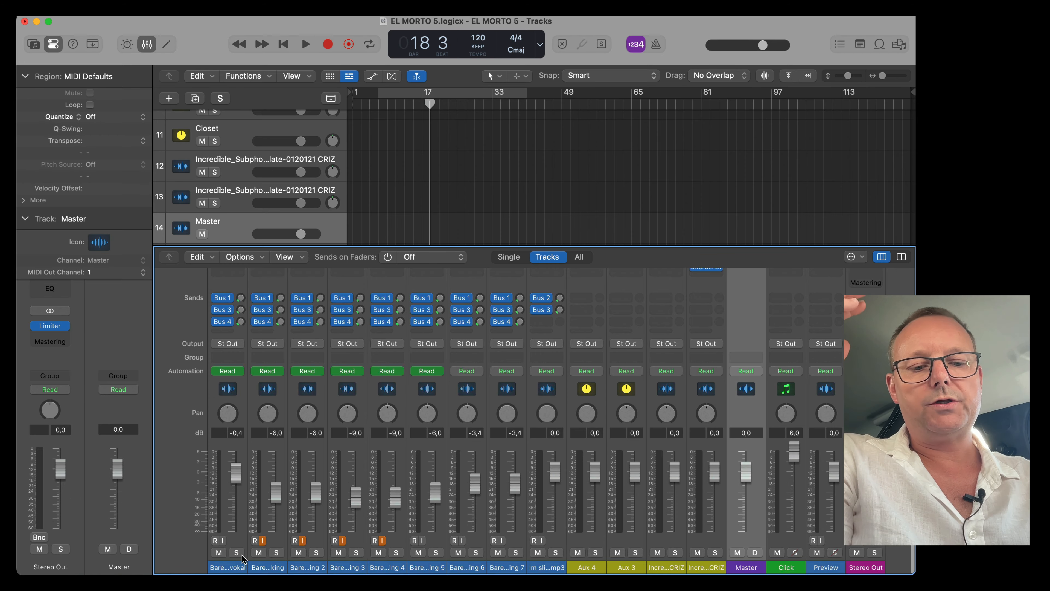
# Select the Backing through Backing 7 channels and route their output to Bus 5.
pyautogui.moveTo(233, 568); pyautogui.dragTo(312, 566)
pyautogui.click(299, 568)
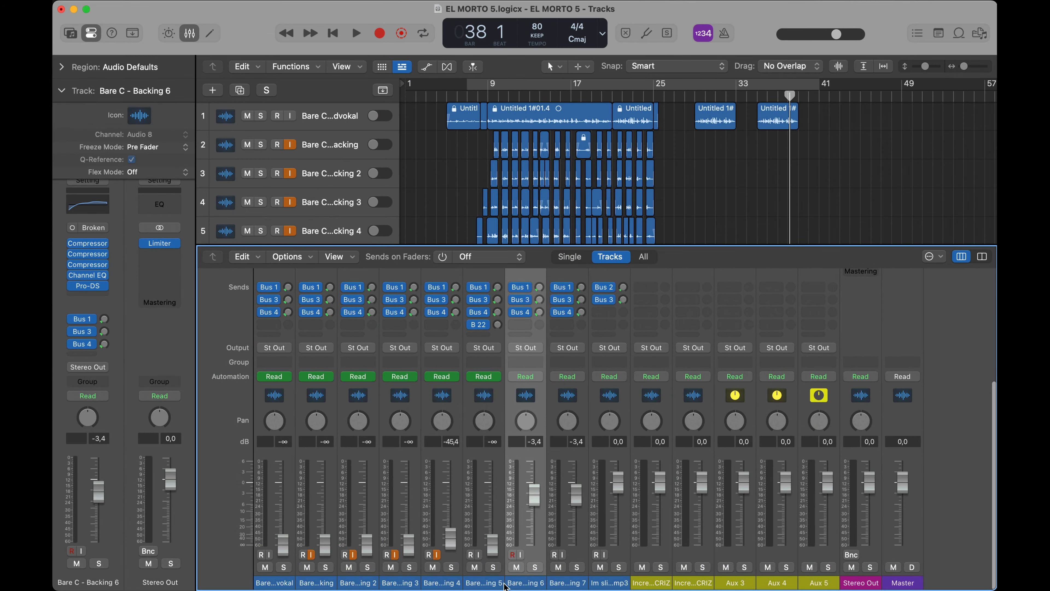
pyautogui.moveTo(574, 582); pyautogui.dragTo(322, 573)
pyautogui.click(326, 352)
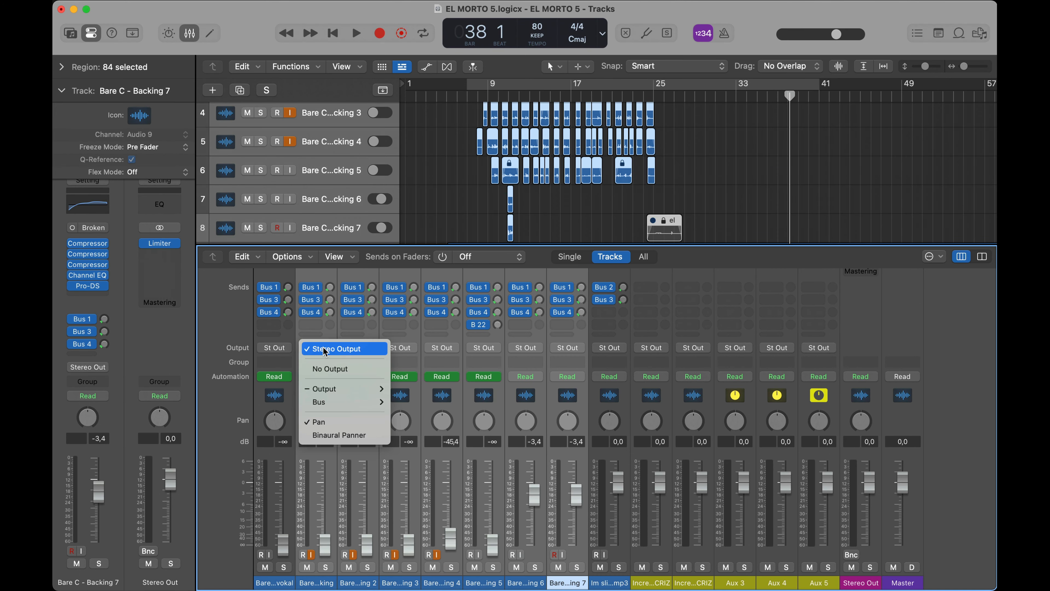
pyautogui.moveTo(322, 400)
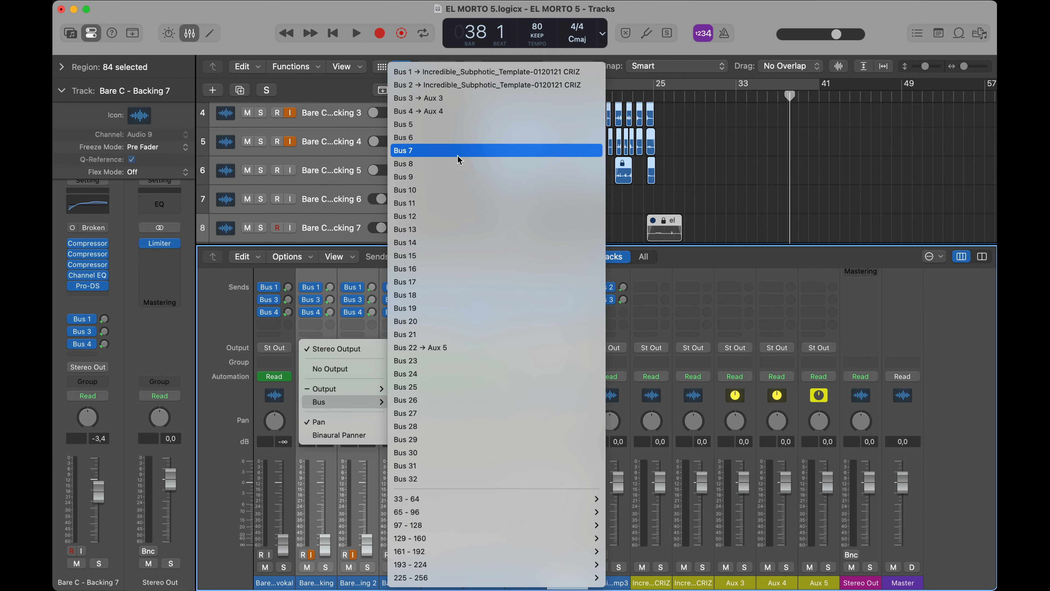
pyautogui.click(459, 124)
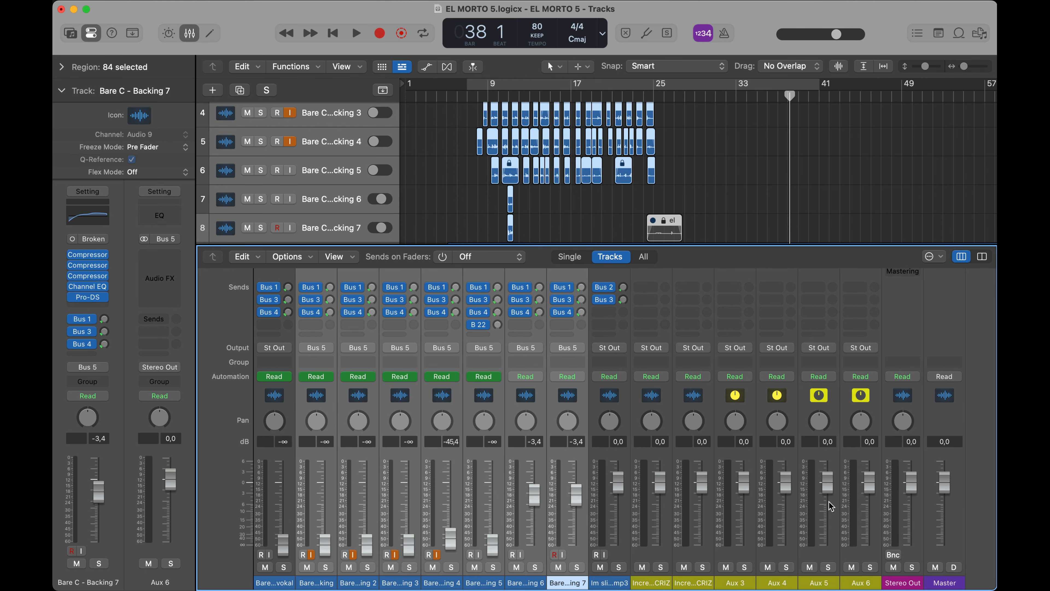
# Turn cycle mode off in the arrange window.
pyautogui.click(864, 582)
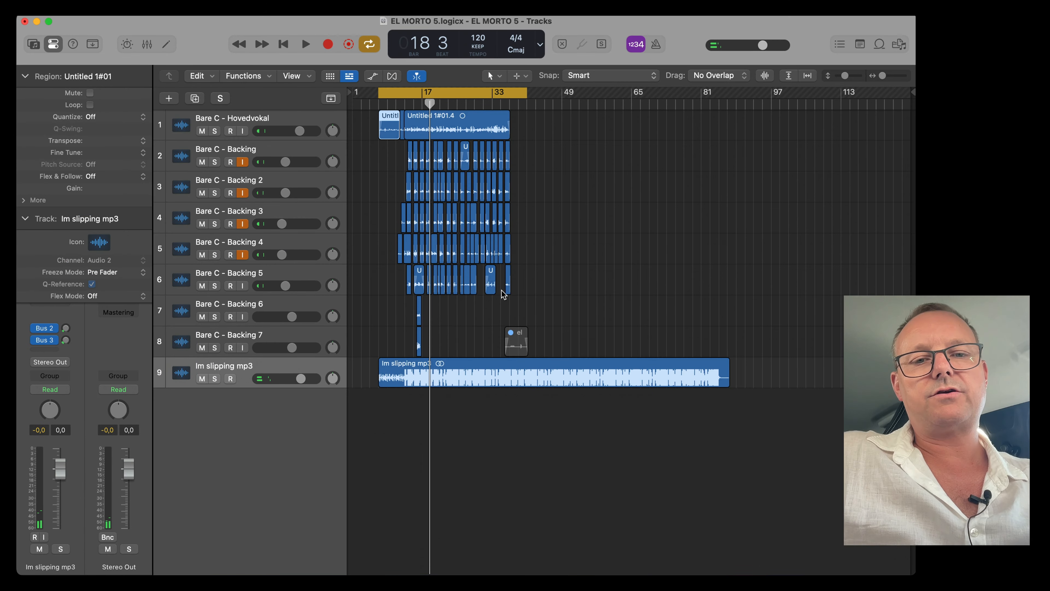
pyautogui.click(558, 275)
pyautogui.press('c')
# In the mixer, bypass the plug-ins on all channel strips and disable their automation playback.
pyautogui.press('x')
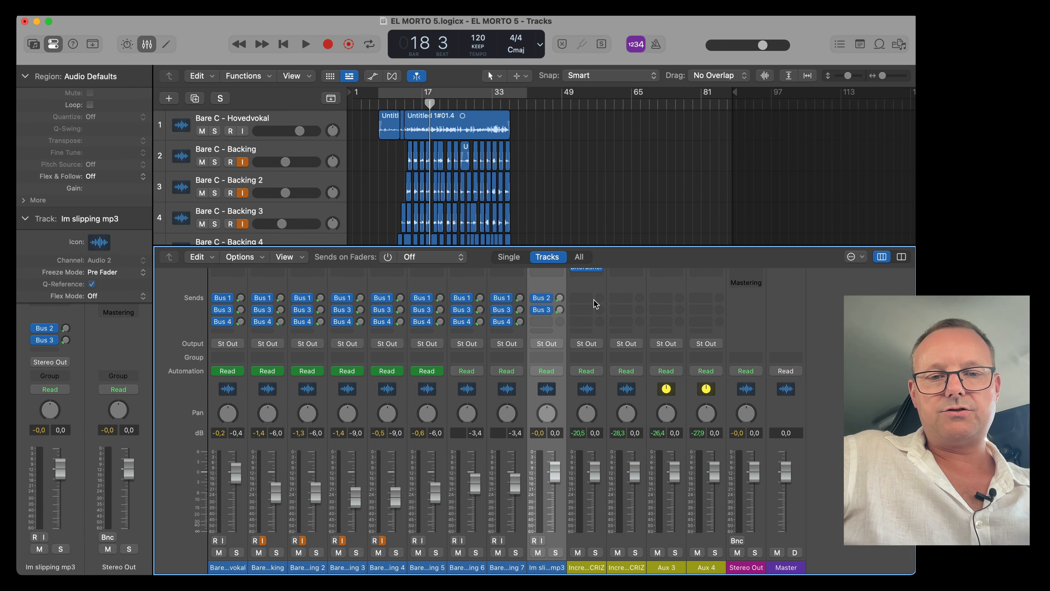
pyautogui.scroll(5, 507, 364)
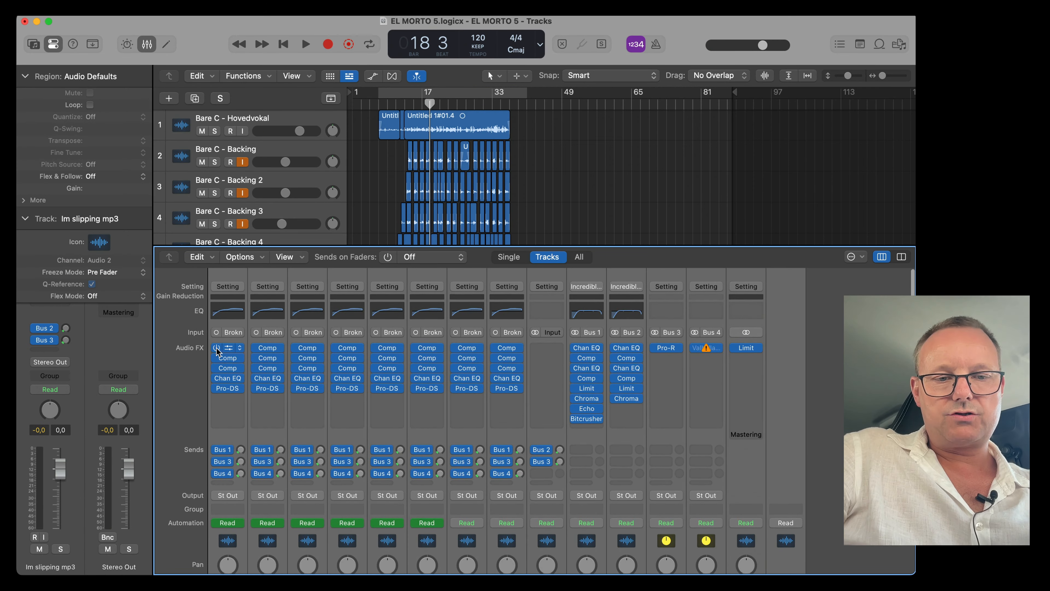
pyautogui.moveTo(216, 347); pyautogui.dragTo(215, 474)
pyautogui.click(216, 523)
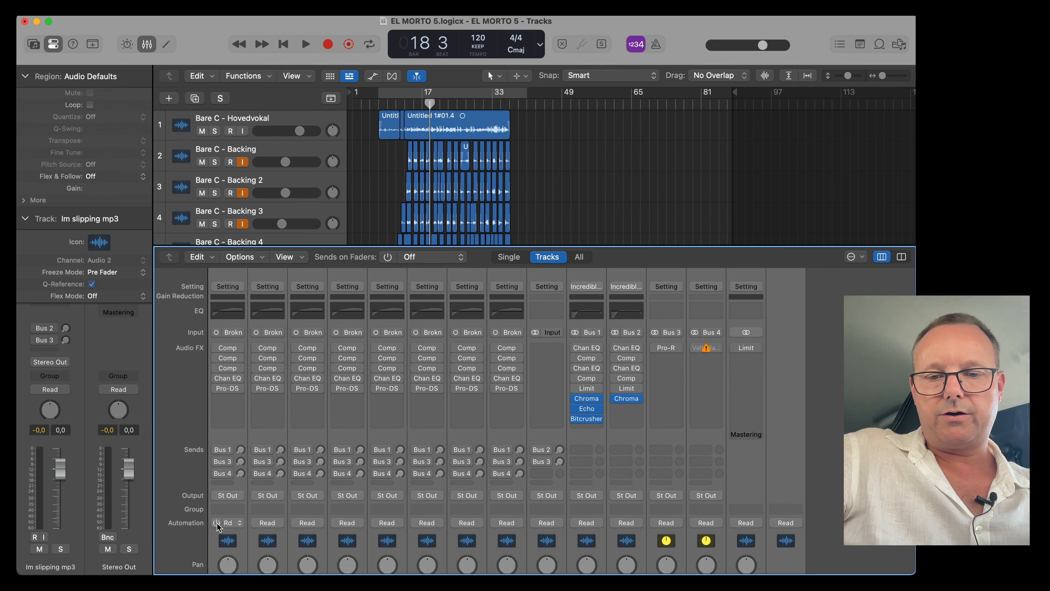
pyautogui.moveTo(575, 393); pyautogui.dragTo(575, 440)
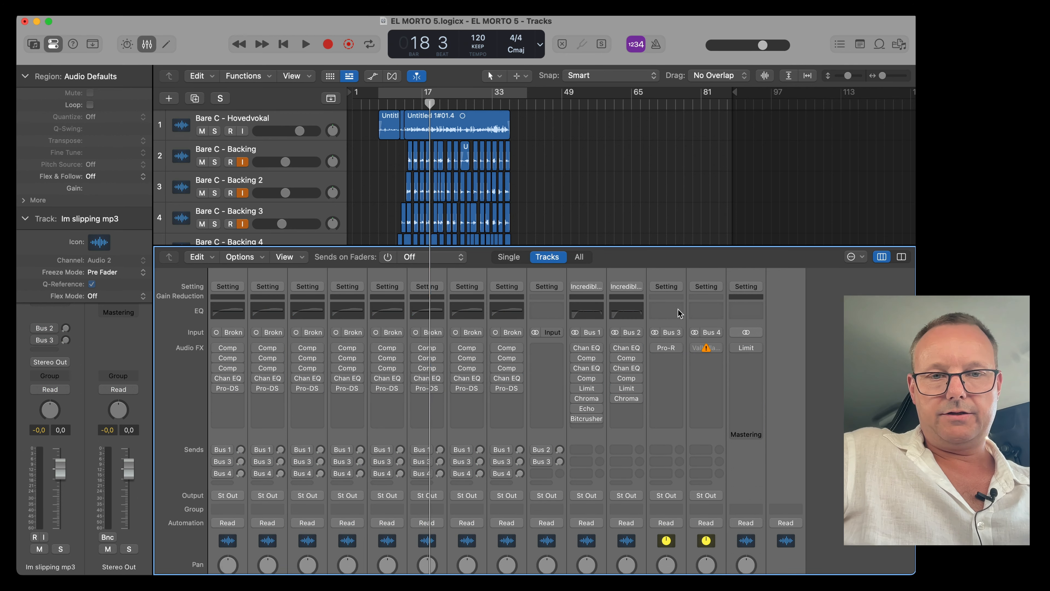
pyautogui.press('x')
# Export all tracks as audio files into a new Desktop folder named VIDEO 80 BPM.
pyautogui.click(128, 8)
pyautogui.moveTo(112, 287)
pyautogui.click(288, 385)
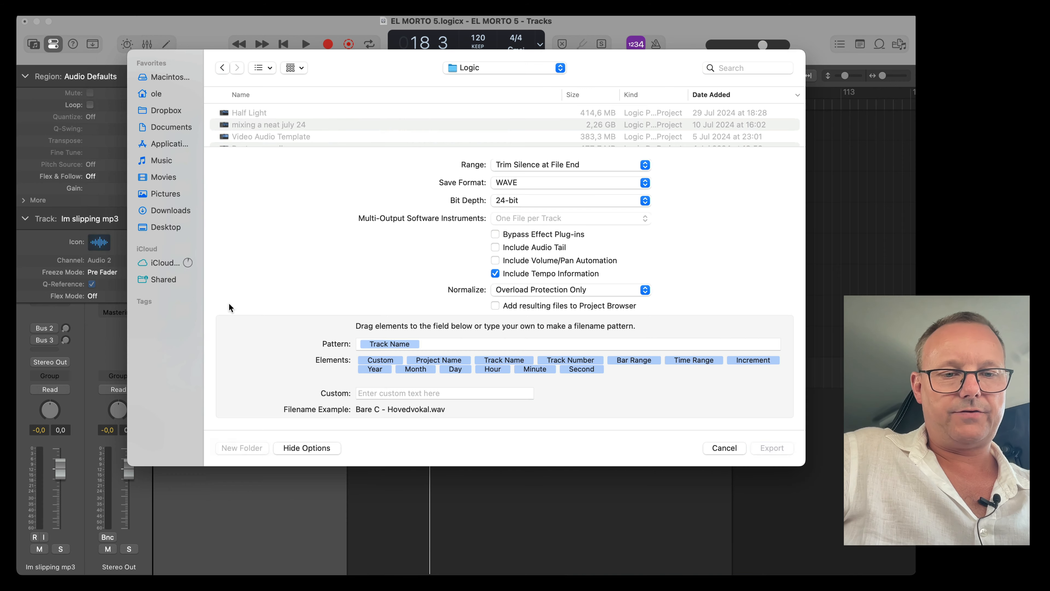
pyautogui.click(170, 229)
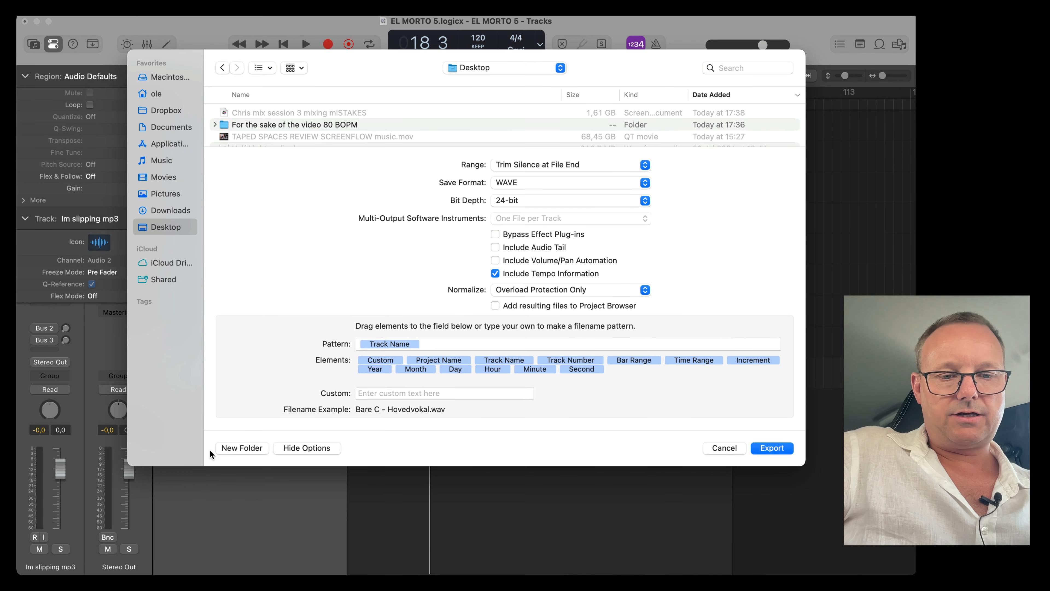
pyautogui.click(240, 441)
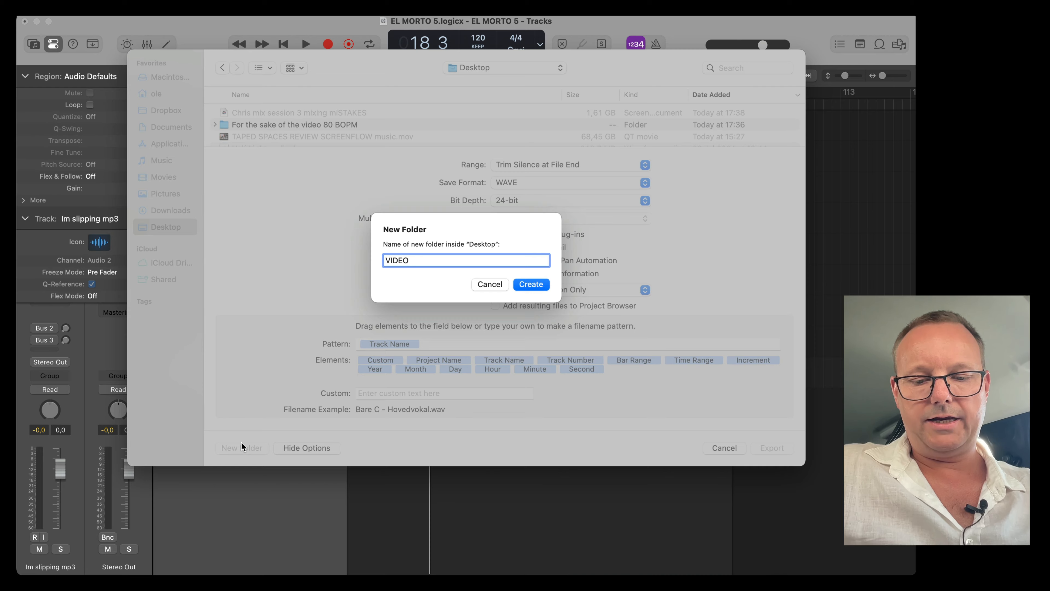
pyautogui.press('Return')
pyautogui.press('Return')
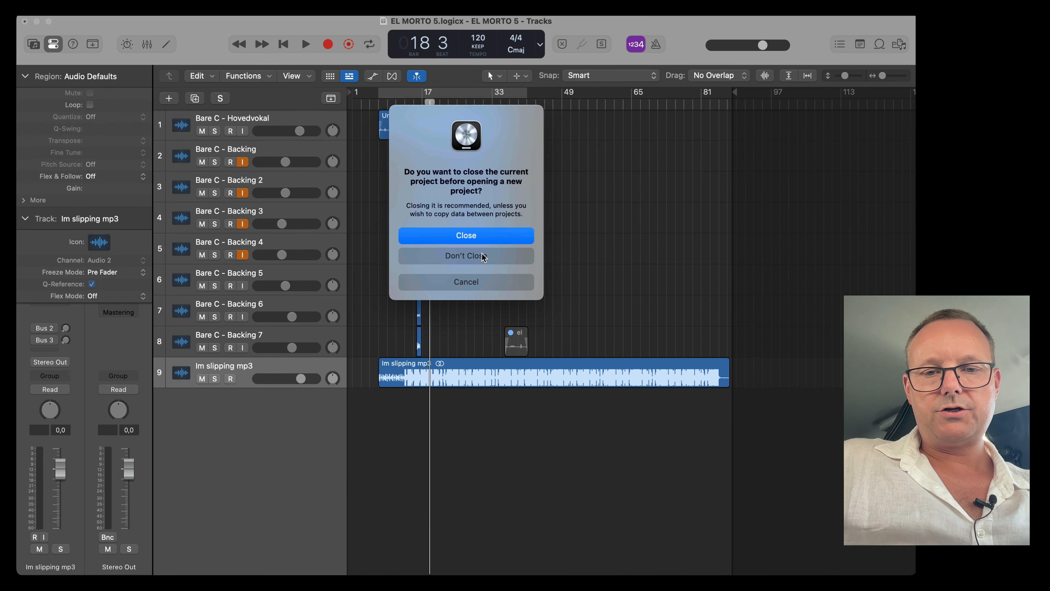
# Start a new project from the Subphotic Clean template.
pyautogui.click(483, 257)
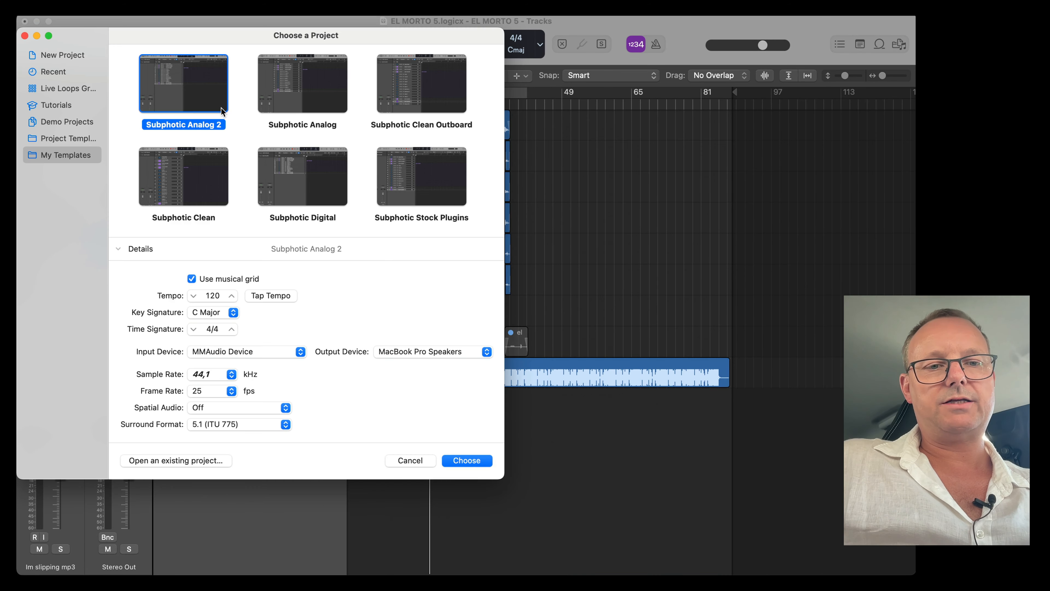
pyautogui.click(197, 191)
pyautogui.click(326, 191)
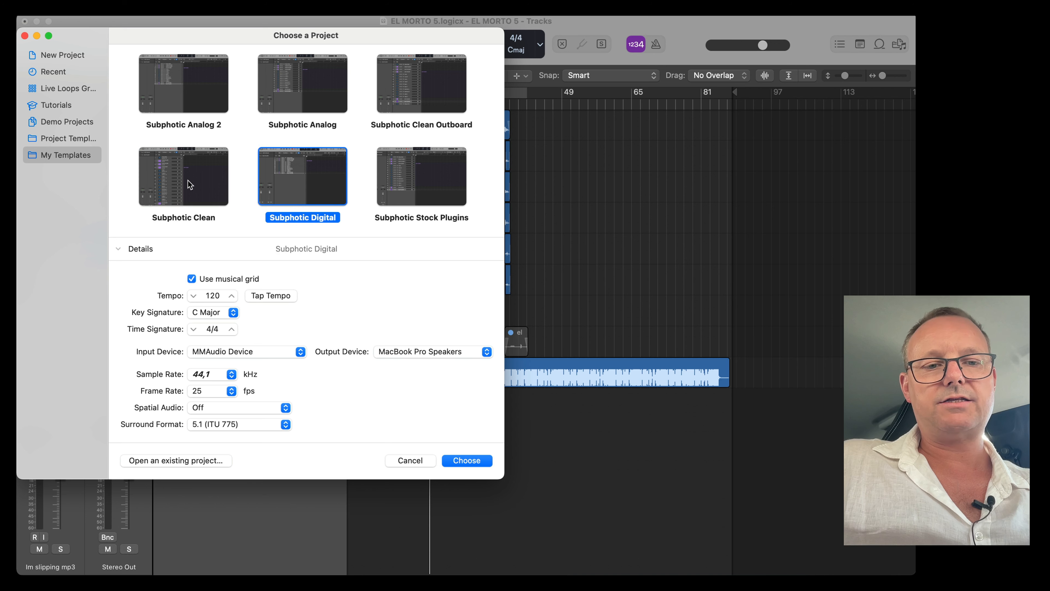
pyautogui.click(187, 180)
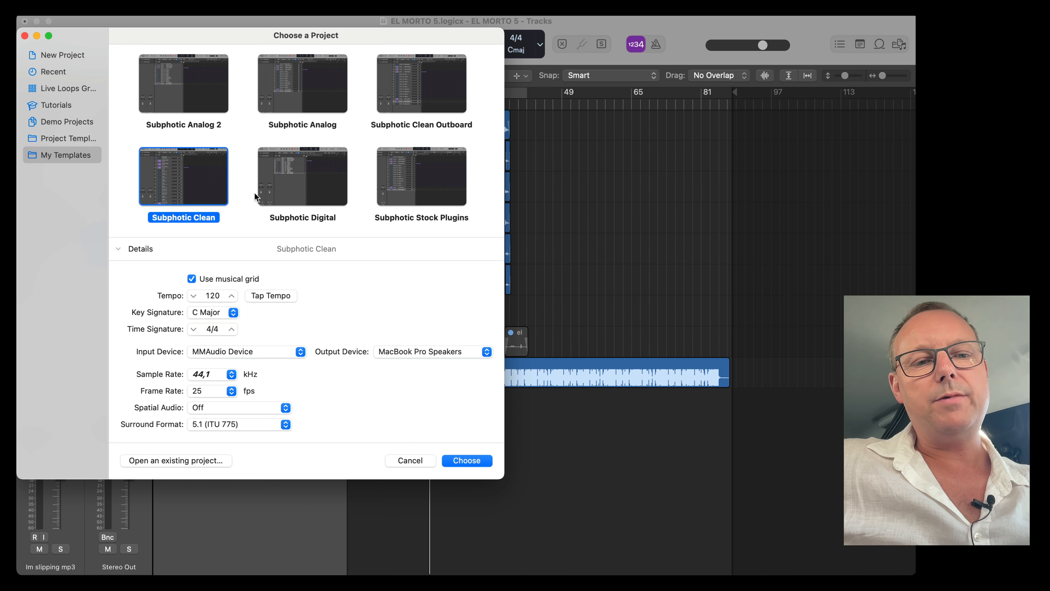
pyautogui.doubleClick(181, 182)
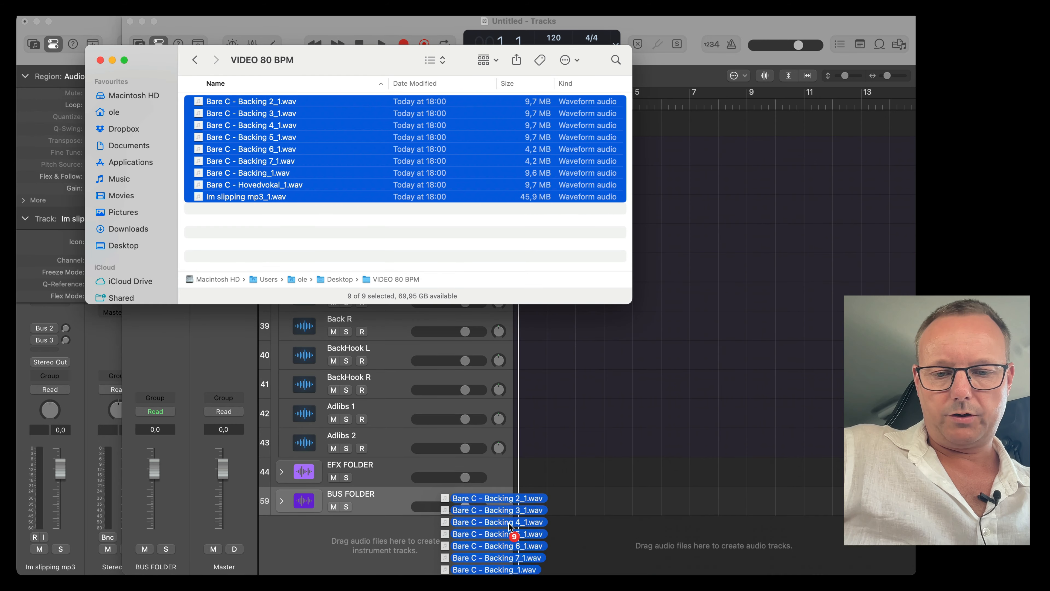
# Import the nine exported WAV files from the VIDEO 80 BPM folder onto existing tracks.
pyautogui.moveTo(515, 513); pyautogui.dragTo(520, 527)
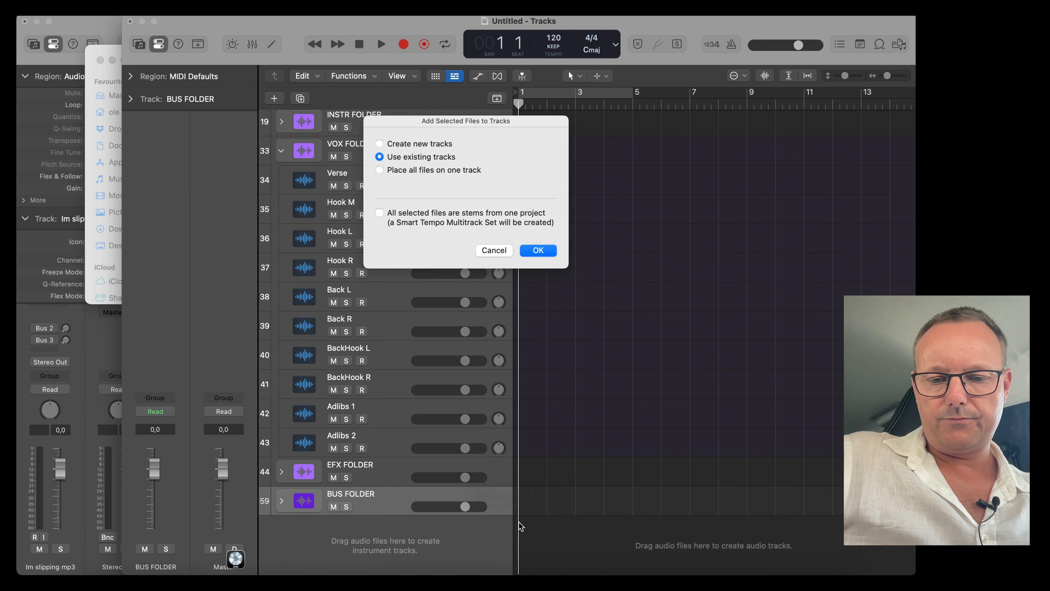
pyautogui.click(539, 250)
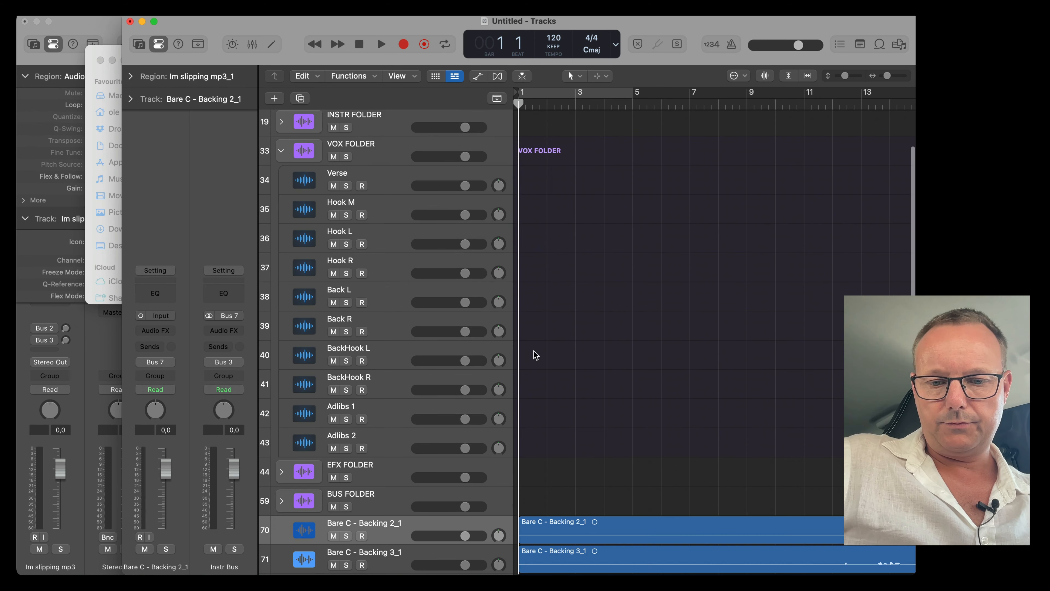
# Split off and delete the empty leading portions of the imported regions.
pyautogui.press('super+Right')
pyautogui.press('super+Right')
pyautogui.press('super+Right')
pyautogui.press('super+Right')
pyautogui.press('super+Right')
pyautogui.press('super+Right')
pyautogui.press('super+Right')
pyautogui.press('super+Right')
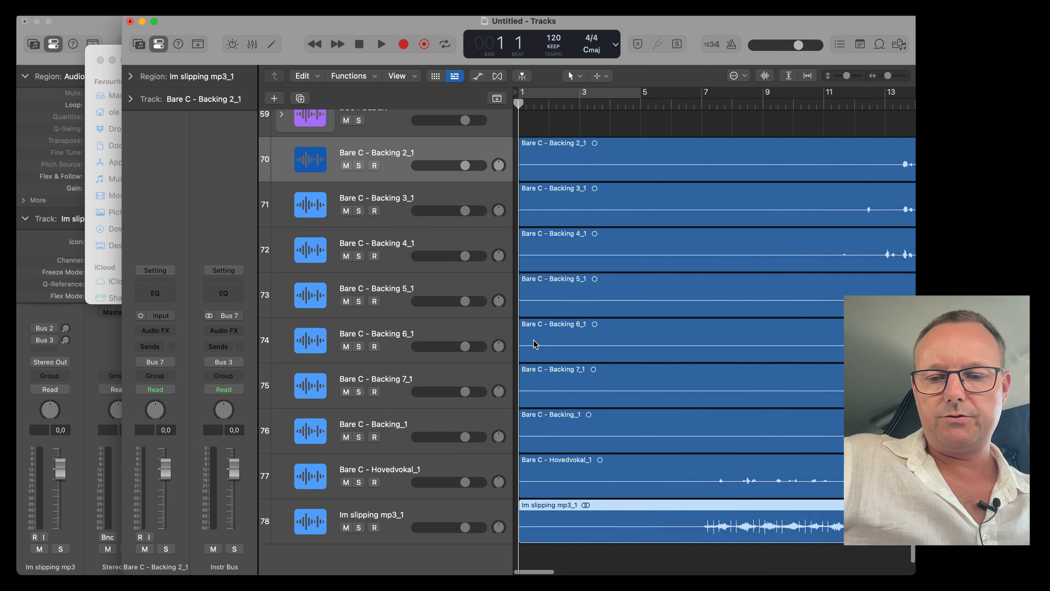
pyautogui.moveTo(705, 530); pyautogui.dragTo(475, 253)
pyautogui.click(585, 174)
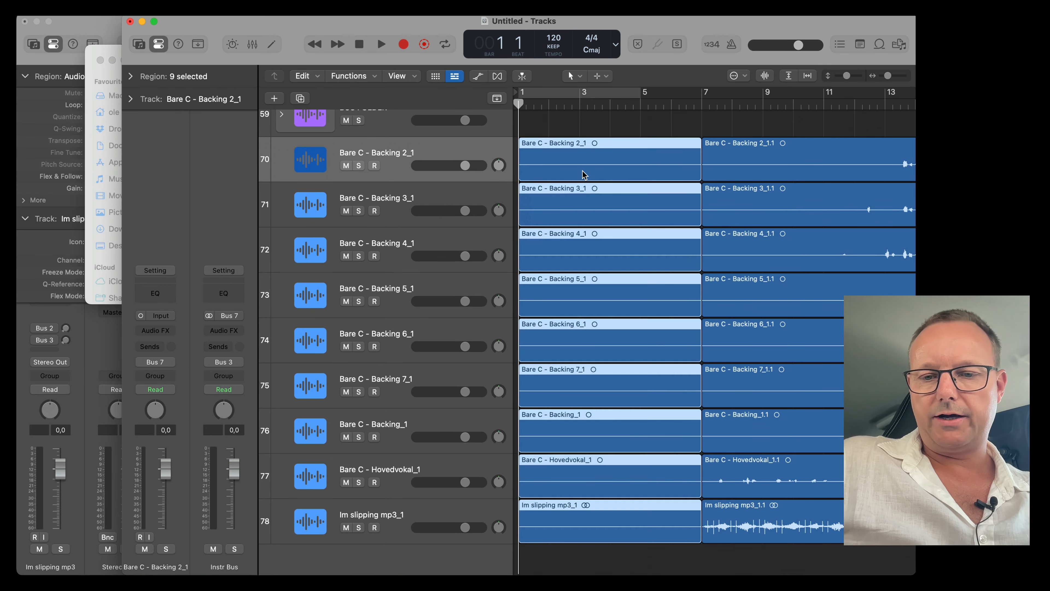
pyautogui.press('Delete')
# Select all regions and move them so they start at bar 1.
pyautogui.press('super+a')
pyautogui.moveTo(823, 164); pyautogui.dragTo(582, 172)
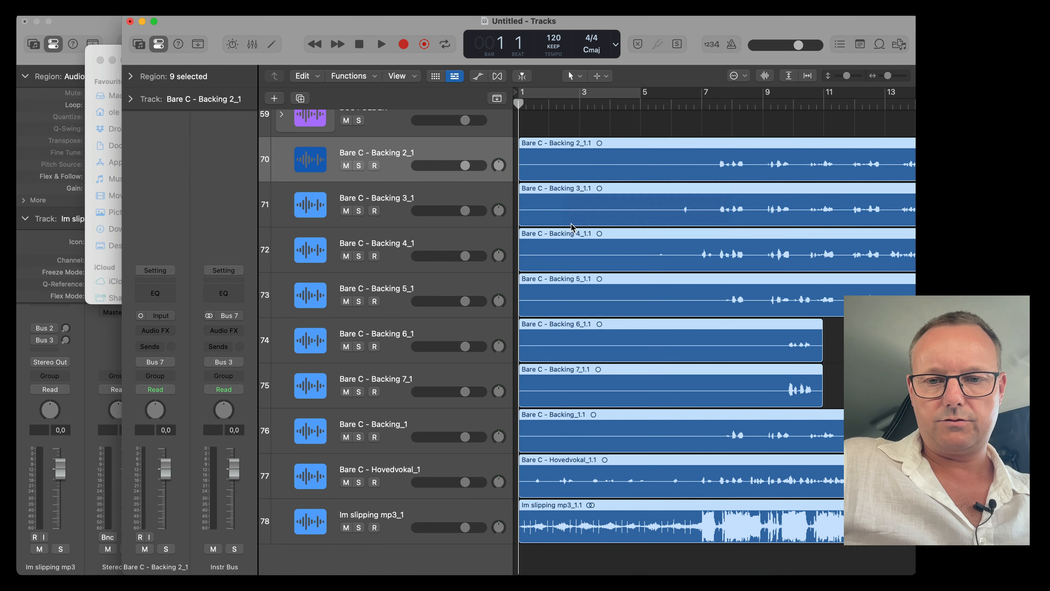
pyautogui.scroll(-5, 571, 224)
pyautogui.hscroll(-5, 572, 224)
pyautogui.scroll(3, 571, 224)
pyautogui.scroll(-8, 573, 228)
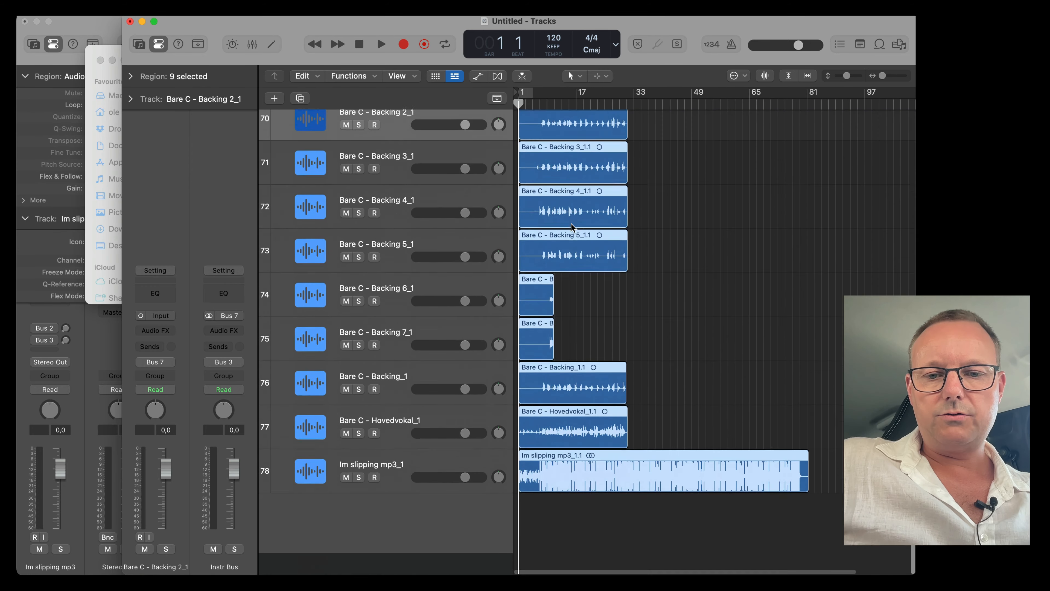
# Move the Im slipping mp3 region onto the Stereo Beat track and the Hovedvokal region onto the Verse track.
pyautogui.click(543, 349)
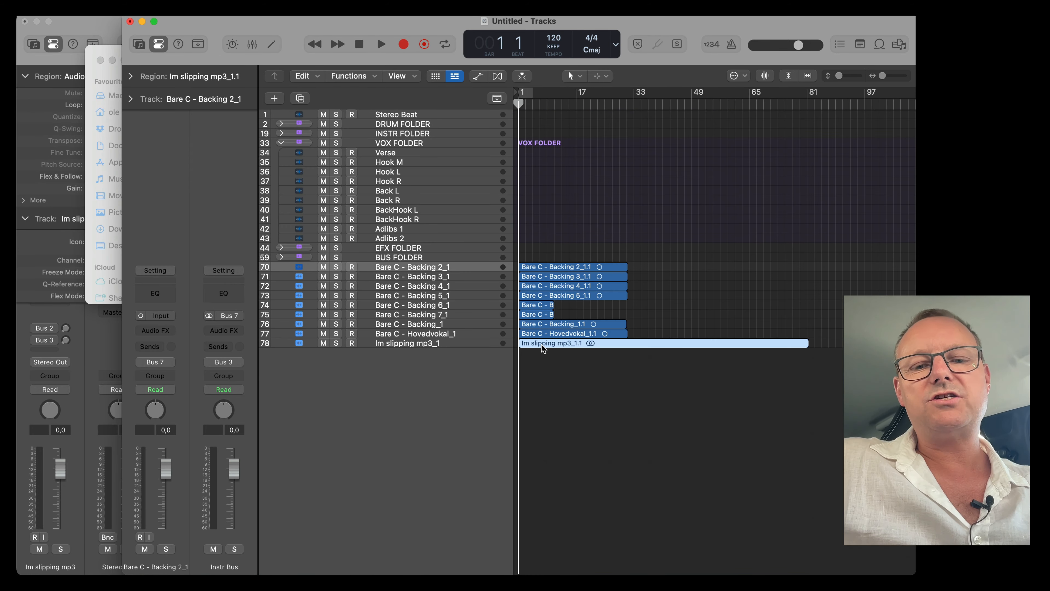
pyautogui.moveTo(544, 347); pyautogui.dragTo(525, 115)
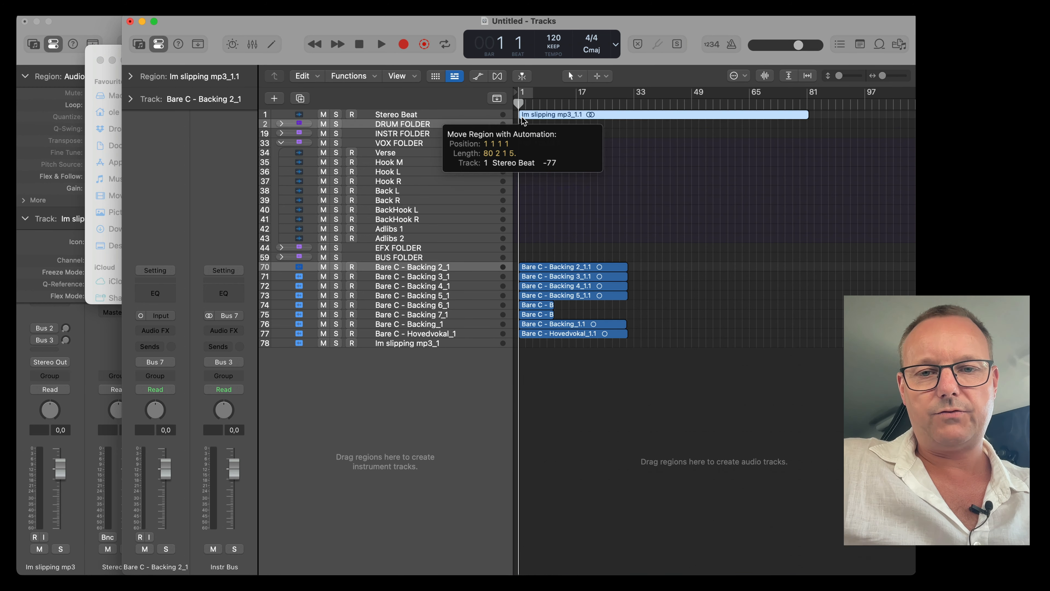
pyautogui.scroll(5, 535, 130)
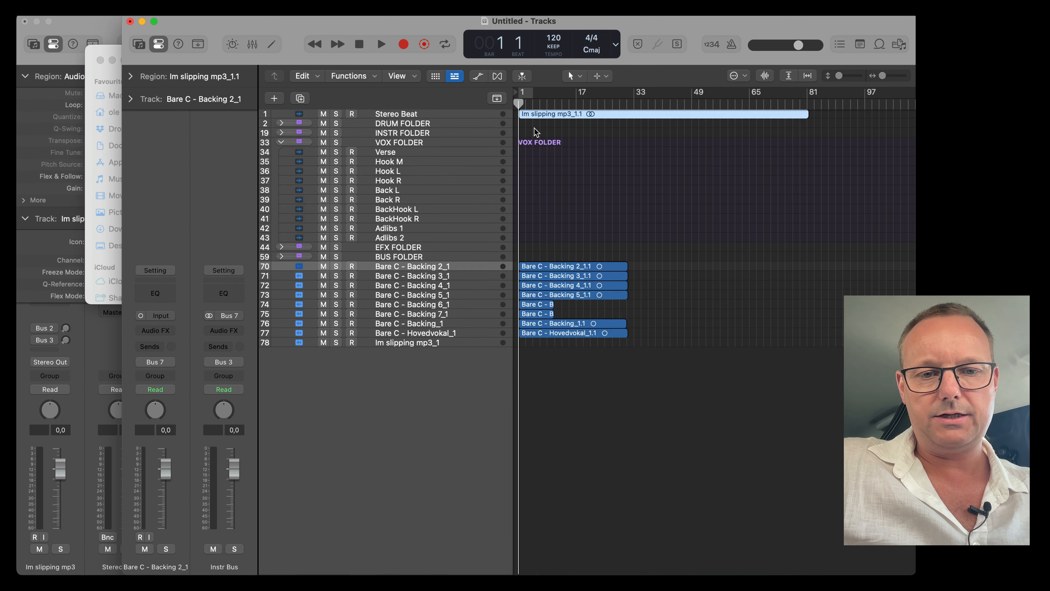
pyautogui.moveTo(535, 499); pyautogui.dragTo(546, 209)
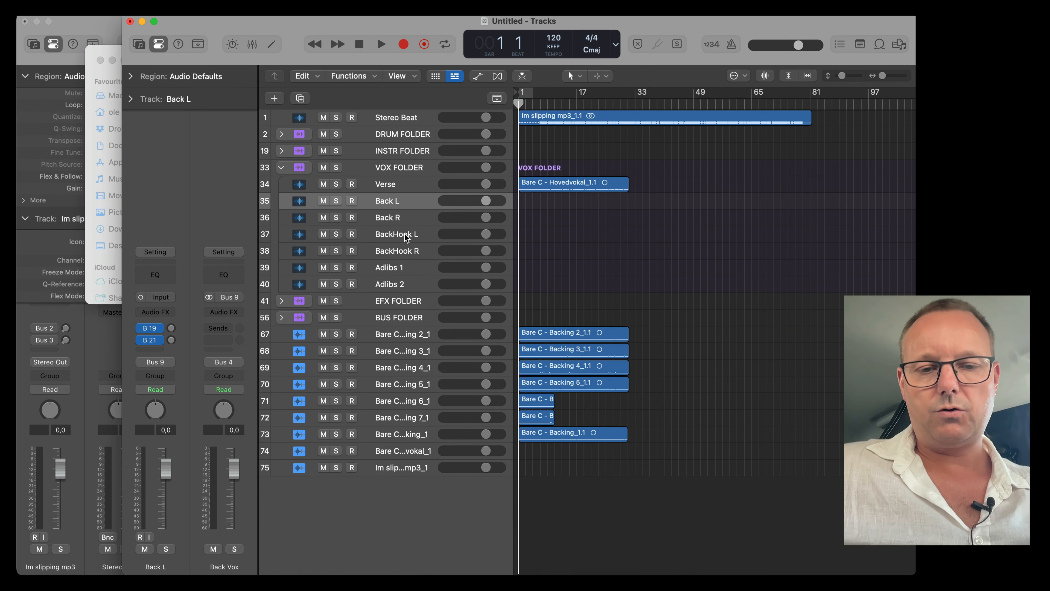
# Duplicate the Back R track several times to create extra backing vocal tracks in the VOX FOLDER.
pyautogui.click(407, 235)
pyautogui.press('Down')
pyautogui.press('Down')
pyautogui.press('Down')
pyautogui.press('super+d')
pyautogui.press('super+d')
pyautogui.press('super+d')
pyautogui.press('super+d')
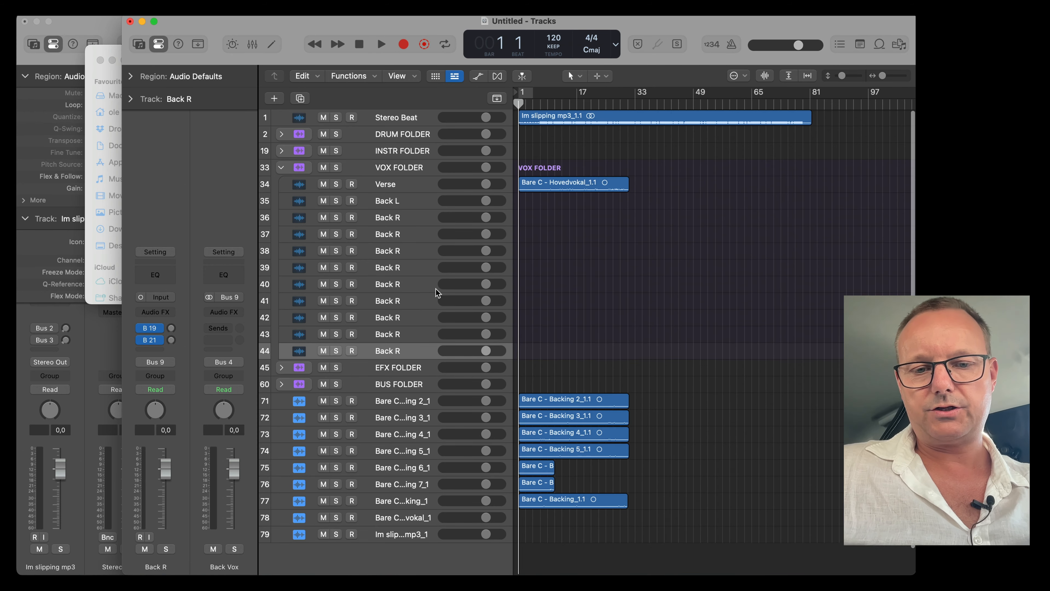
# Move the backing vocal regions onto the Back tracks and rename them Back L2, Back R2, Back MID, Back Fill L and Back Fill R.
pyautogui.moveTo(714, 534); pyautogui.dragTo(538, 370)
pyautogui.moveTo(542, 399); pyautogui.dragTo(542, 268)
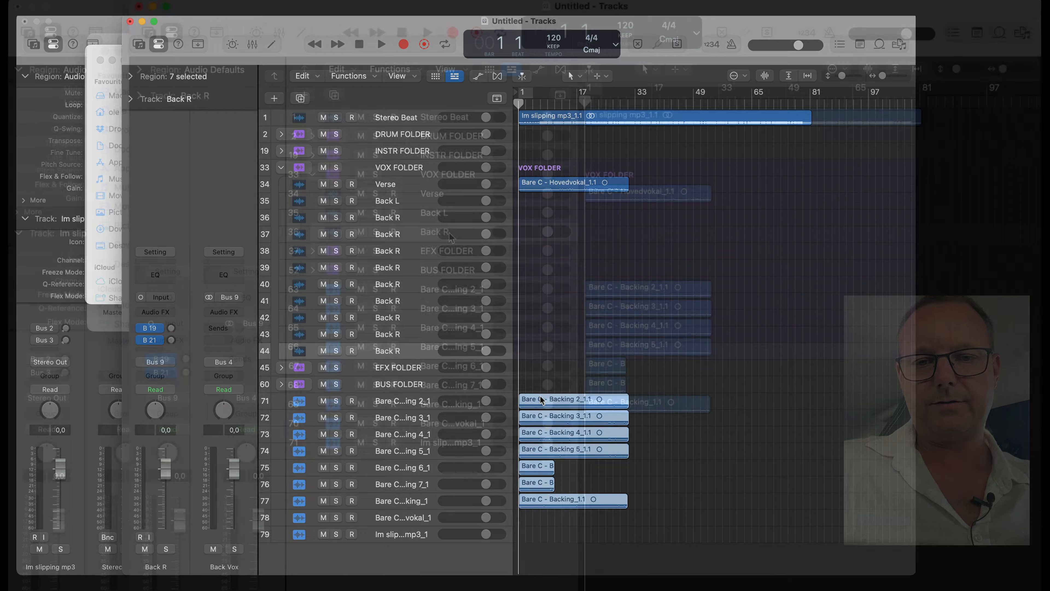
pyautogui.moveTo(541, 267); pyautogui.dragTo(541, 201)
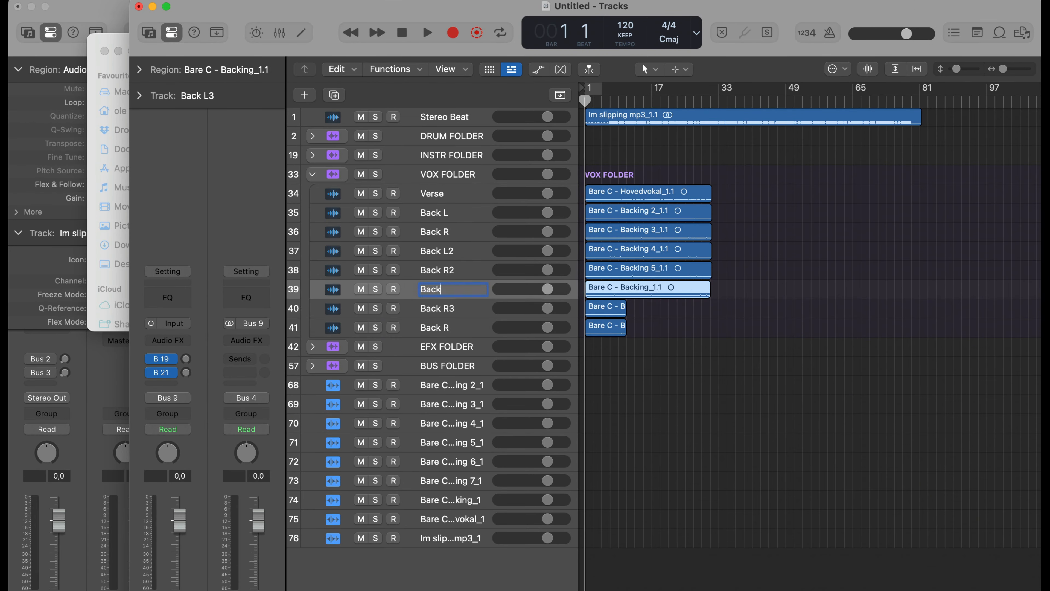
pyautogui.write('Back SP')
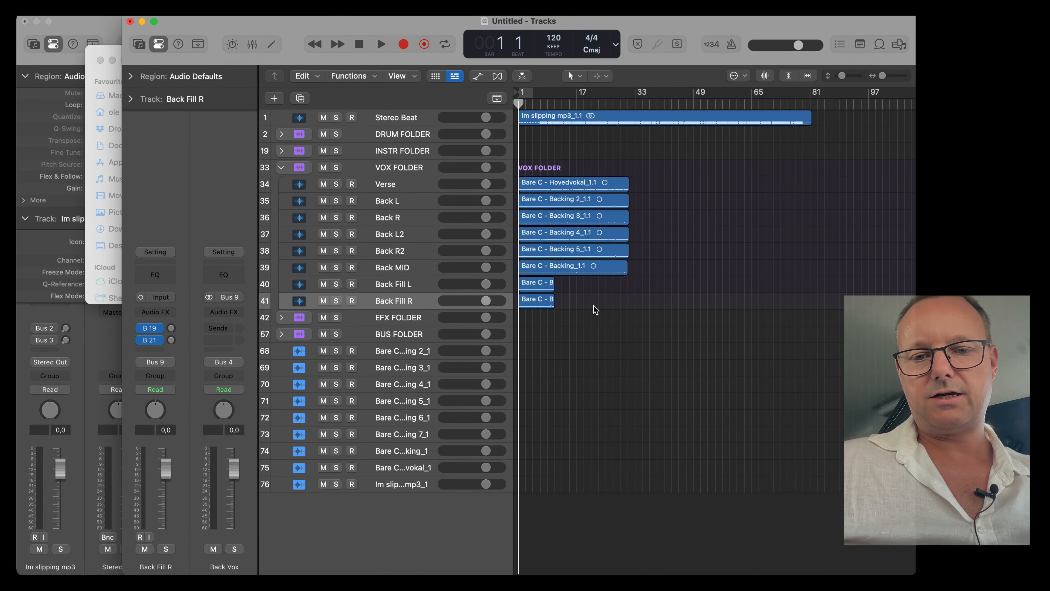
# Select all regions and color them by their tracks.
pyautogui.press('super+a')
pyautogui.rightClick(592, 202)
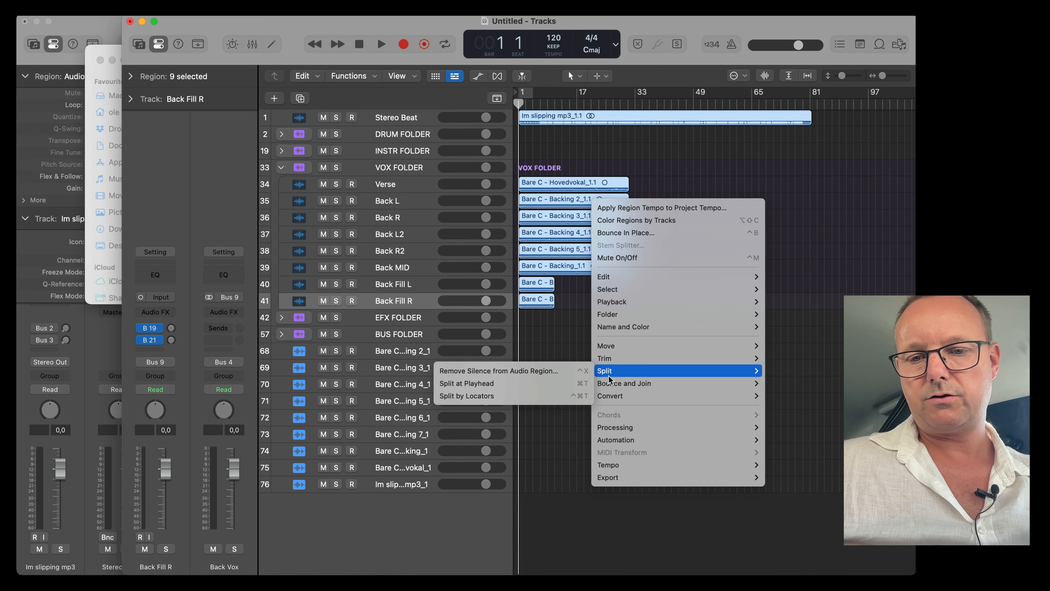
pyautogui.moveTo(612, 325)
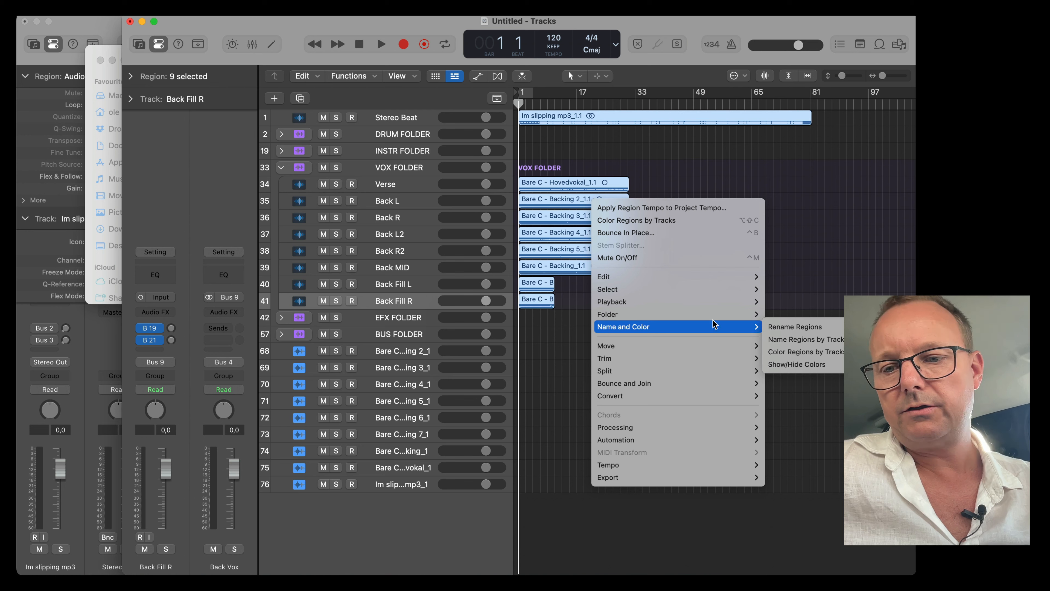
pyautogui.click(785, 352)
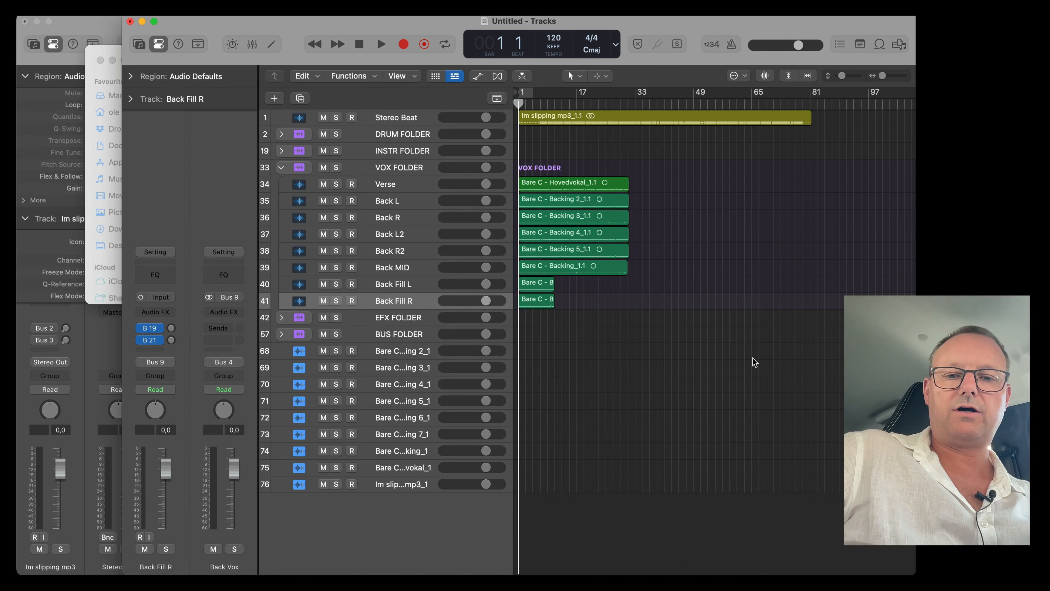
# Delete the now-empty imported tracks below the BUS FOLDER.
pyautogui.scroll(2, 753, 360)
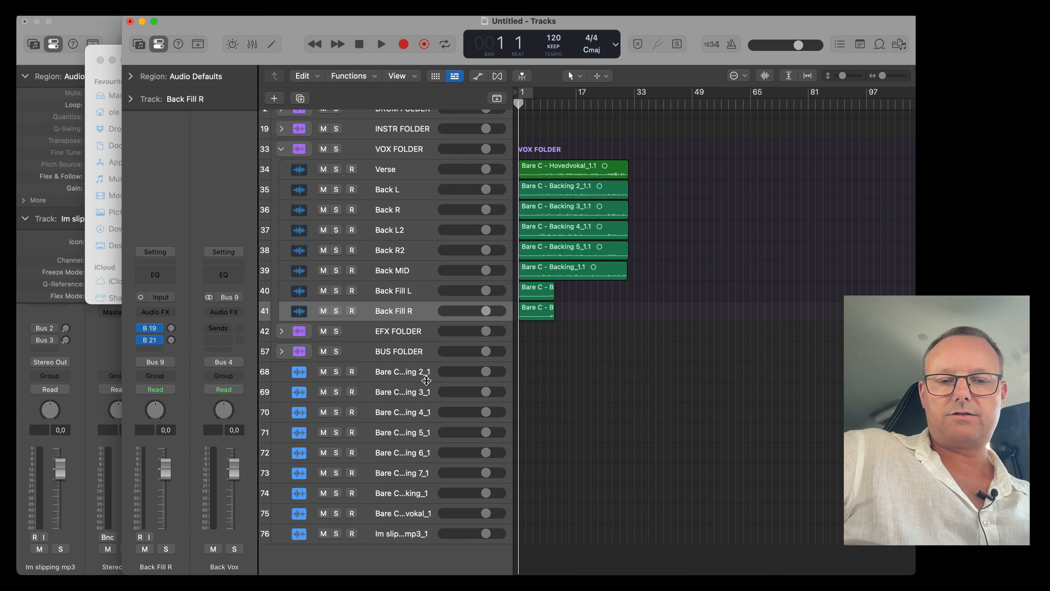
pyautogui.click(430, 377)
pyautogui.keyDown('shift'); pyautogui.click(390, 534); pyautogui.keyUp('shift')
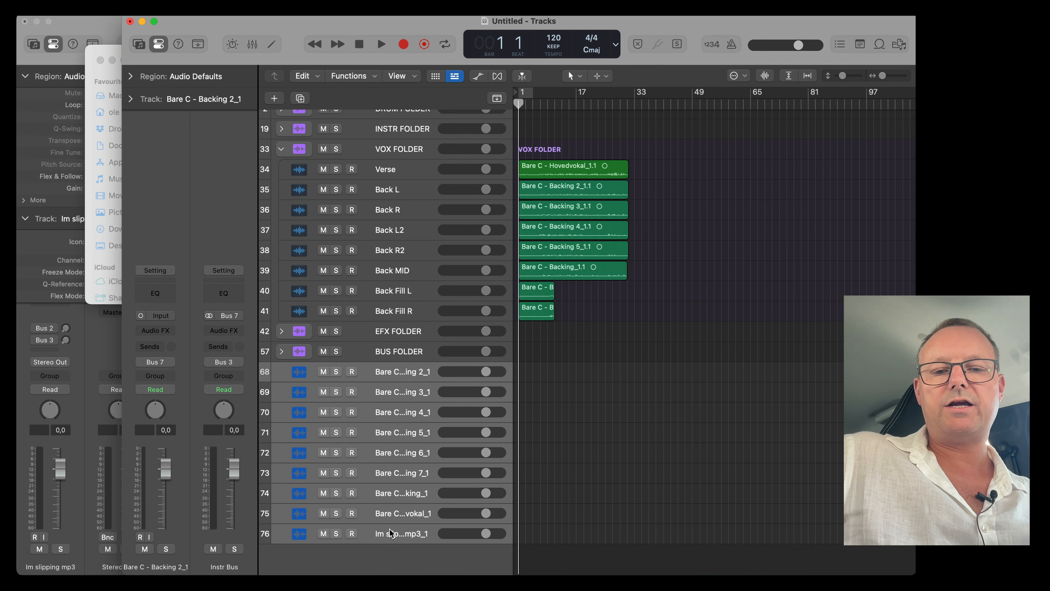
pyautogui.press('super+BackSpace')
pyautogui.scroll(-1, 545, 346)
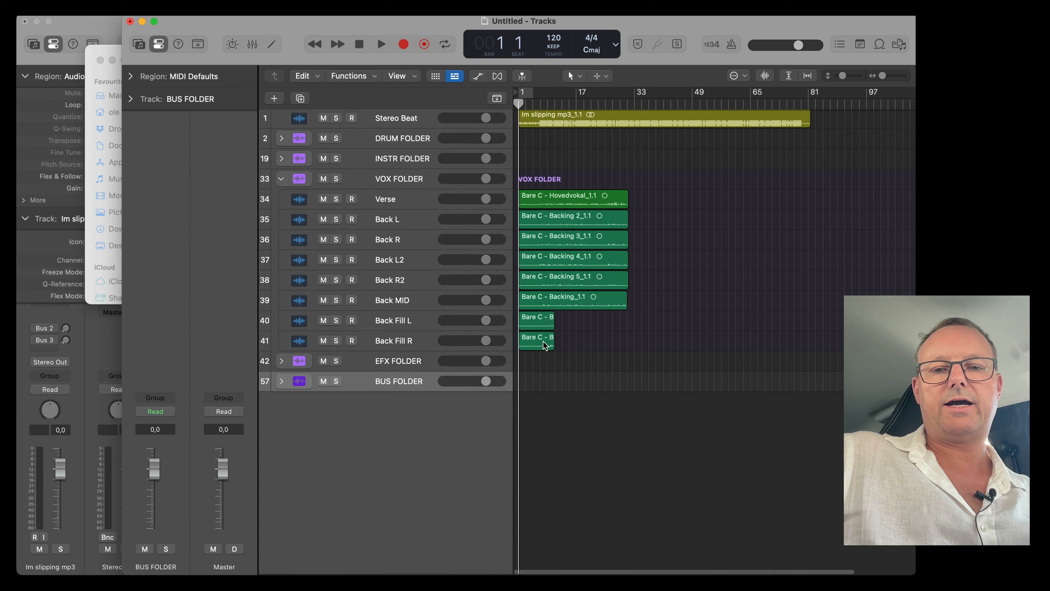
pyautogui.scroll(5, 545, 345)
pyautogui.scroll(-8, 545, 346)
pyautogui.scroll(5, 545, 345)
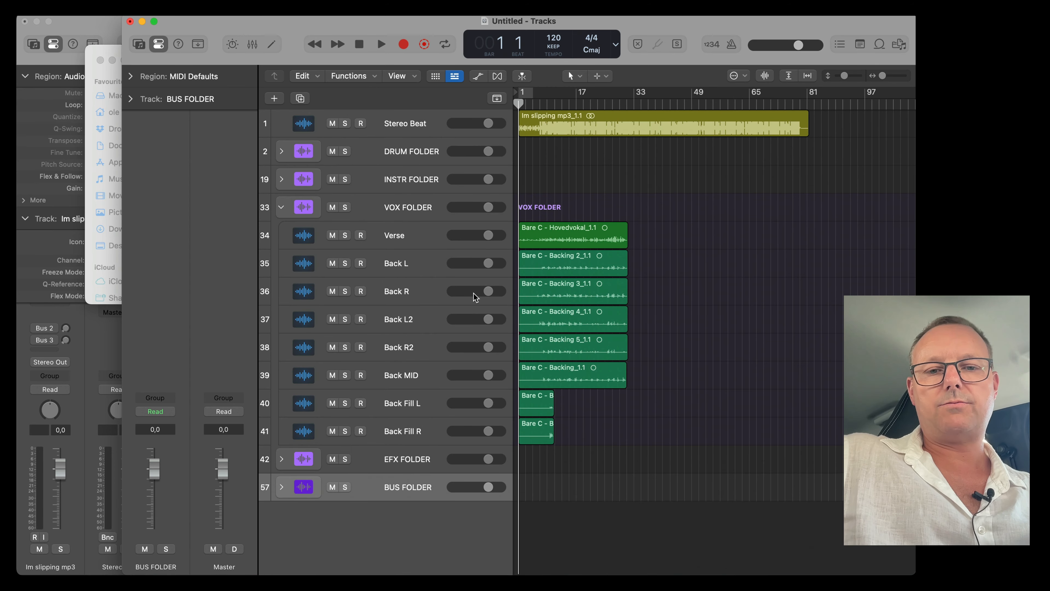
pyautogui.click(409, 155)
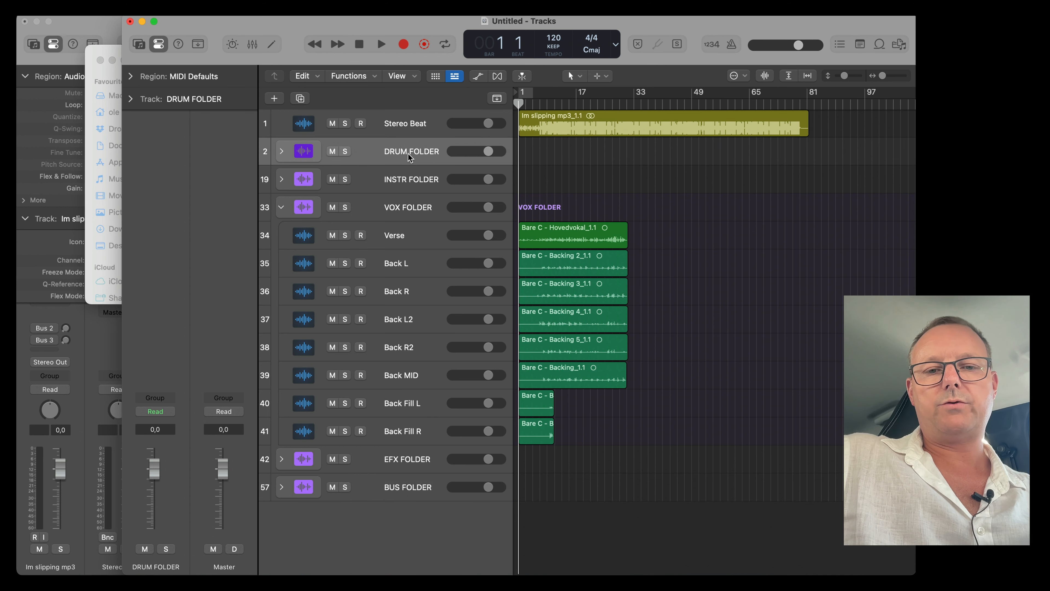
# Delete the empty DRUM FOLDER and INSTR FOLDER tracks.
pyautogui.press('super+BackSpace')
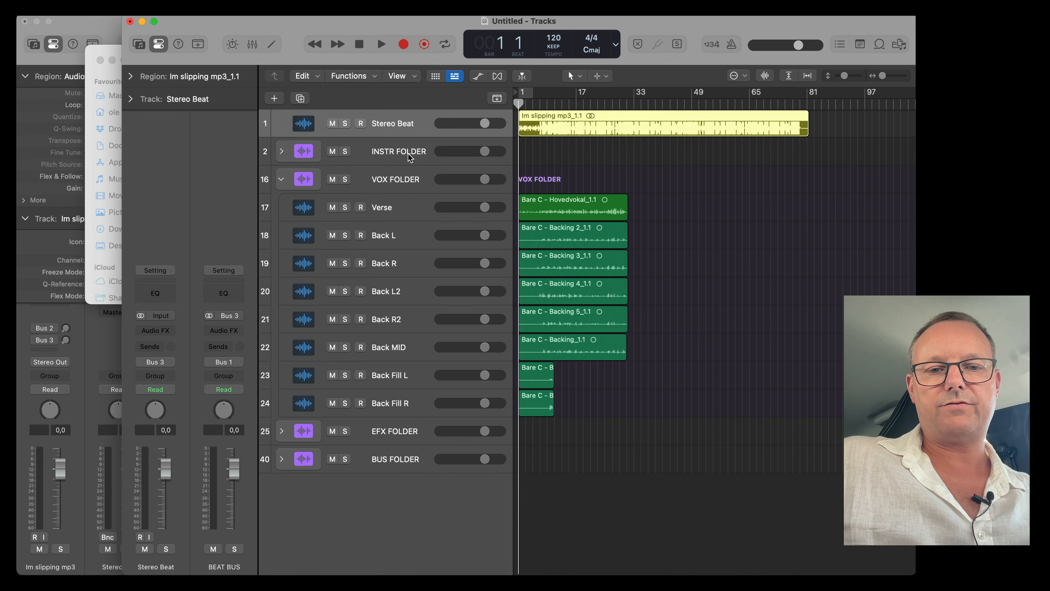
pyautogui.click(409, 155)
pyautogui.press('super+BackSpace')
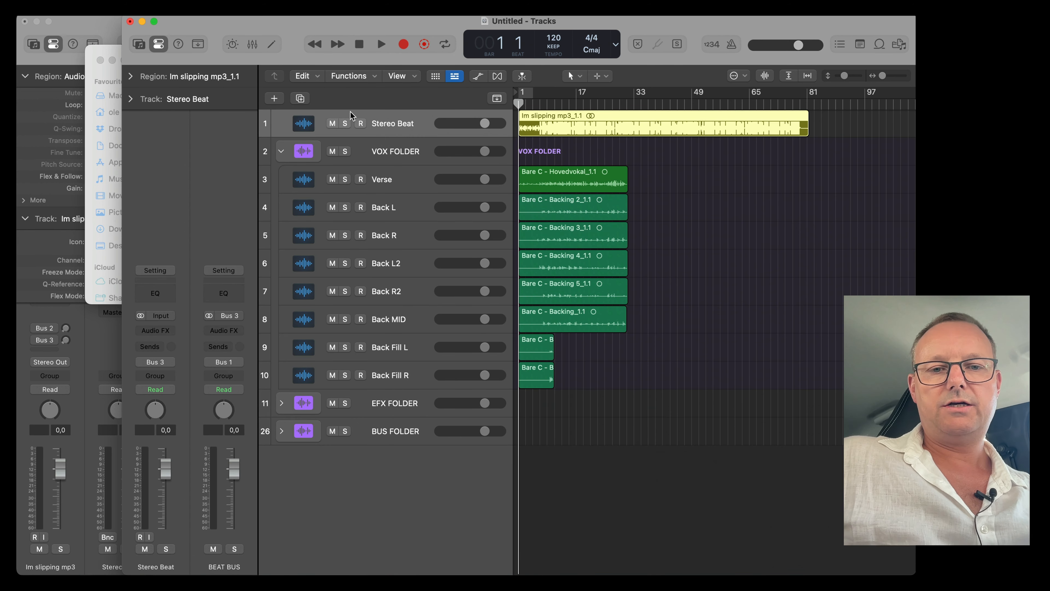
# Select the VOX FOLDER and open the mixer to inspect its tracks' channel strips.
pyautogui.click(395, 147)
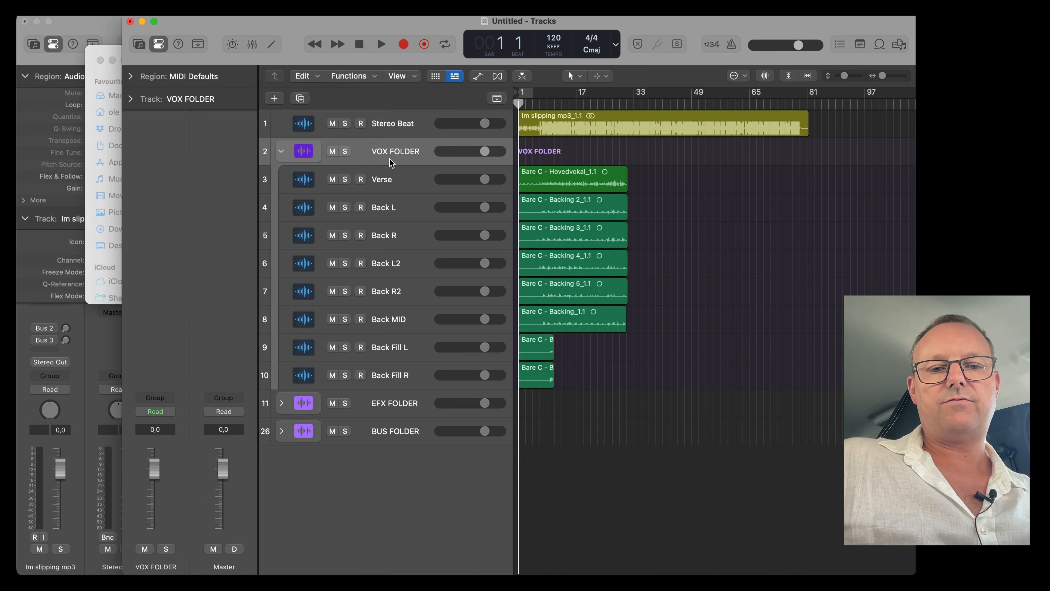
pyautogui.press('x')
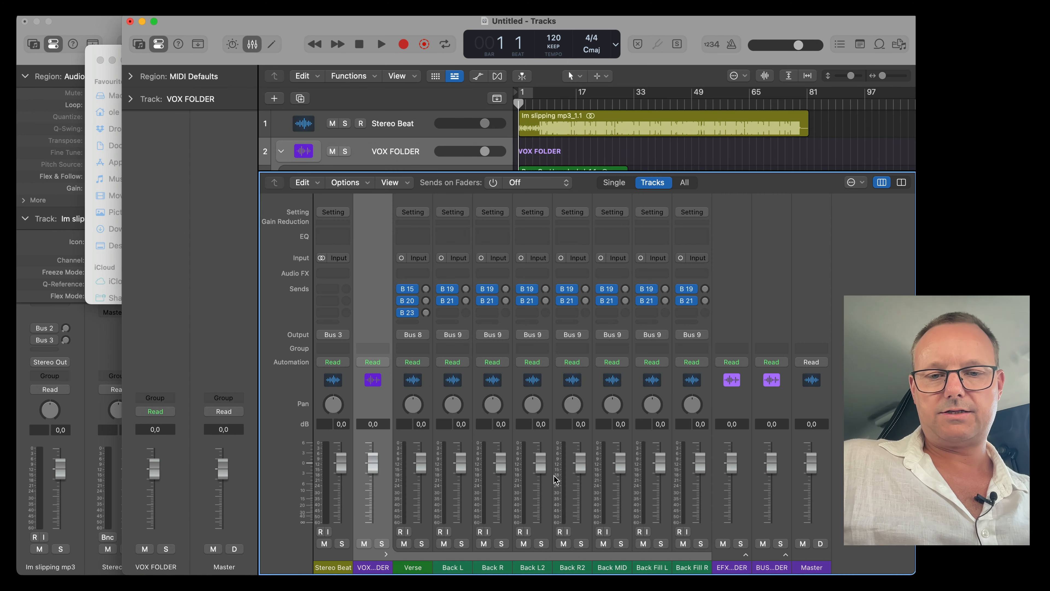
pyautogui.press('x')
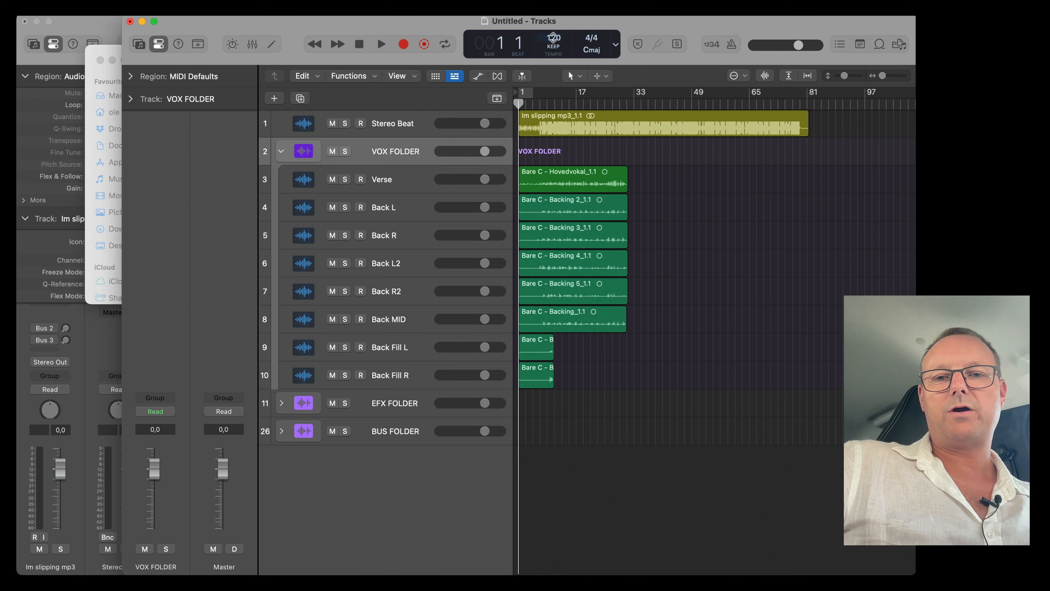
pyautogui.moveTo(552, 38)
pyautogui.mouseDown()
pyautogui.moveTo(552, 66)
pyautogui.moveTo(552, 31)
pyautogui.moveTo(552, 51)
pyautogui.moveTo(552, 41)
pyautogui.mouseUp()
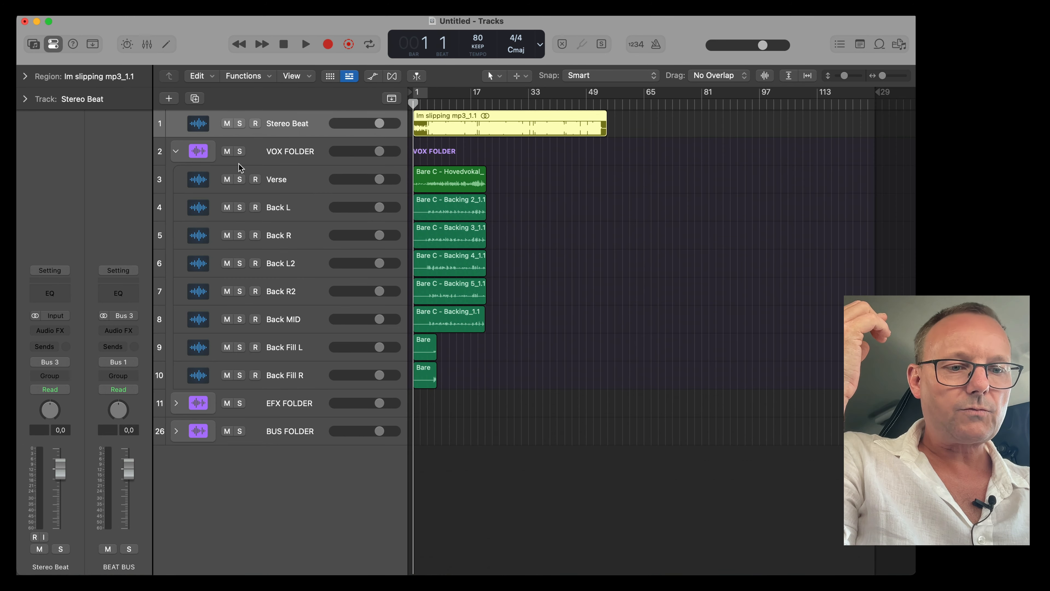
# Check the output routing of the Stereo Beat, Verse and Back L channels.
pyautogui.click(55, 363)
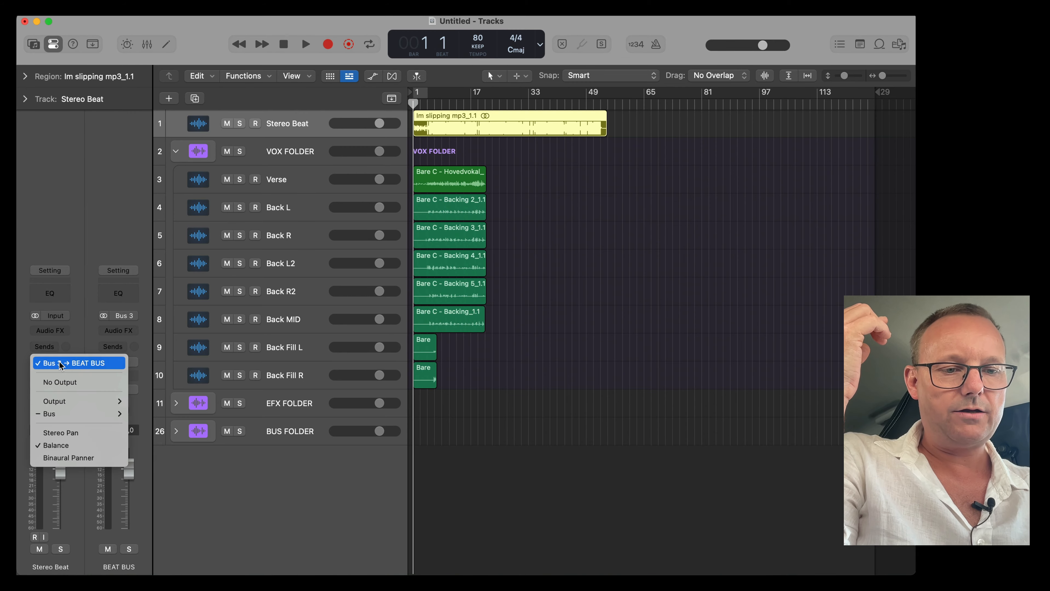
pyautogui.click(277, 297)
pyautogui.click(300, 175)
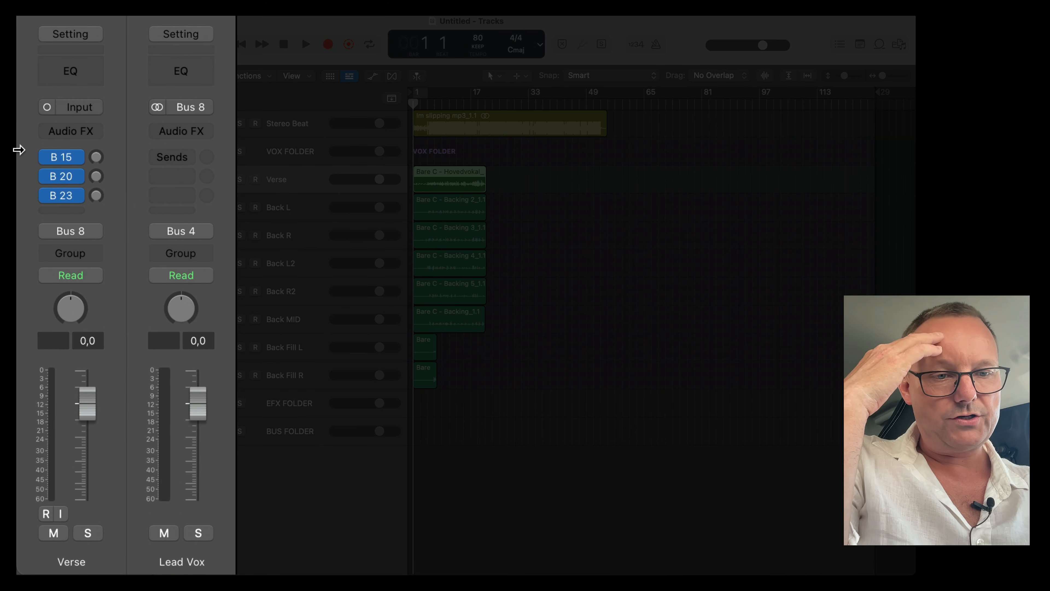
pyautogui.click(93, 232)
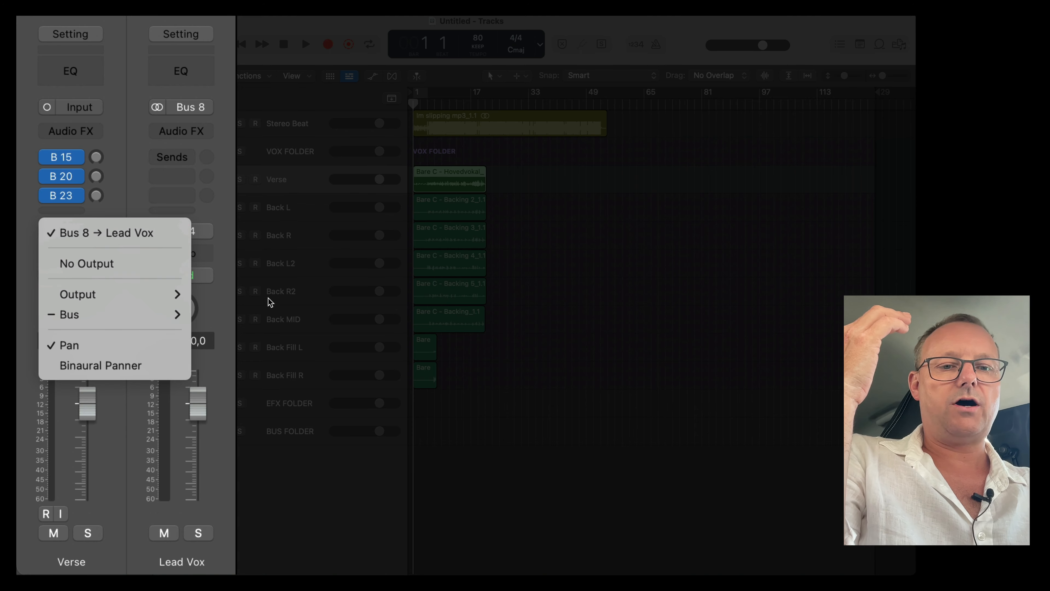
pyautogui.click(293, 230)
pyautogui.click(284, 211)
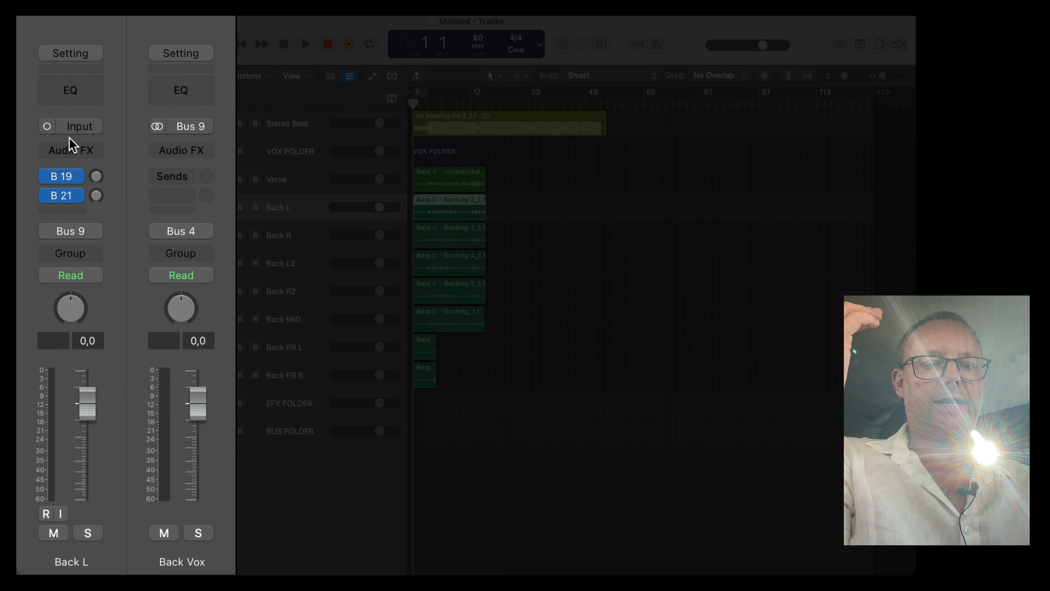
pyautogui.click(93, 233)
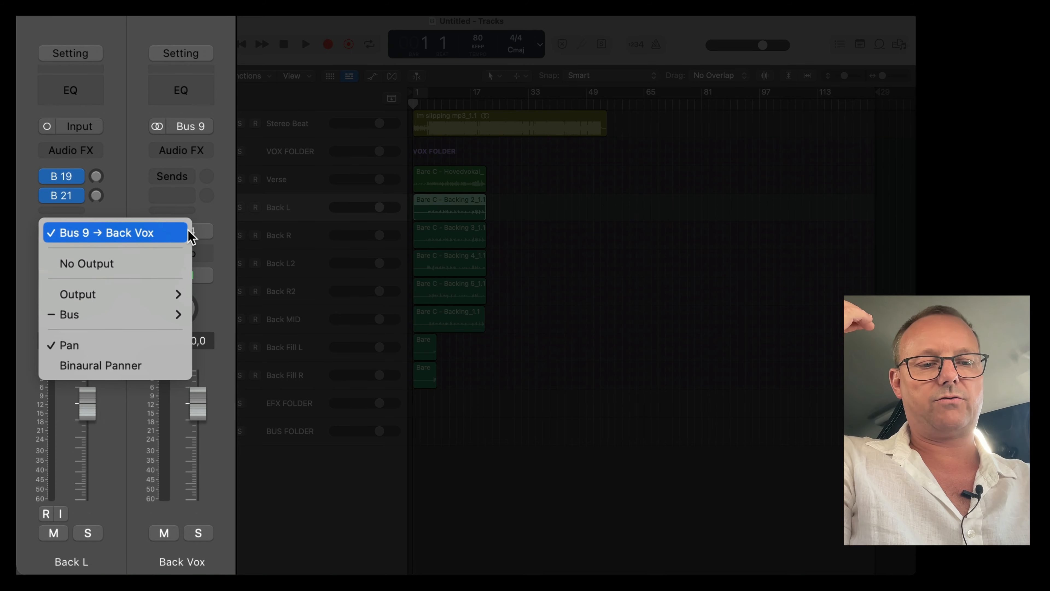
pyautogui.click(159, 234)
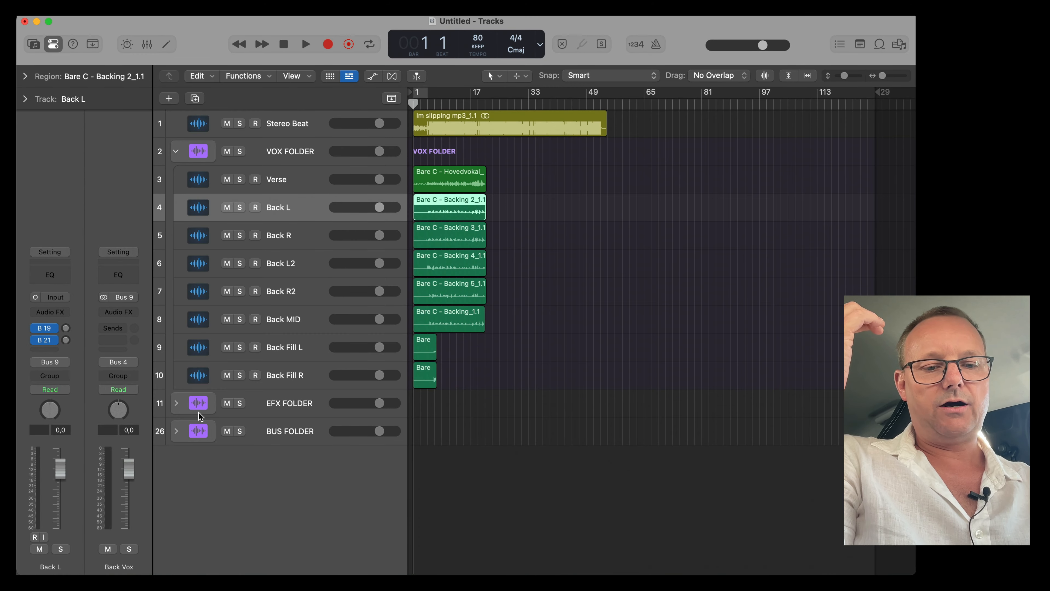
# Expand the BUS FOLDER and check the outputs of the Lead Vox, Back Vox, BEAT BUS and VOX BUS channels.
pyautogui.click(176, 431)
pyautogui.scroll(-5, 306, 319)
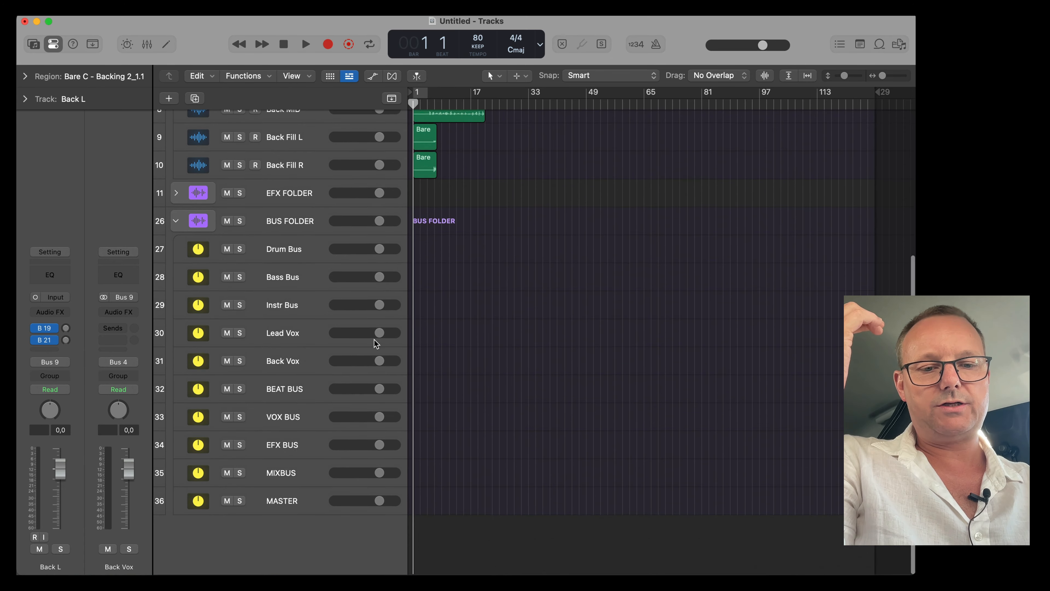
pyautogui.click(299, 334)
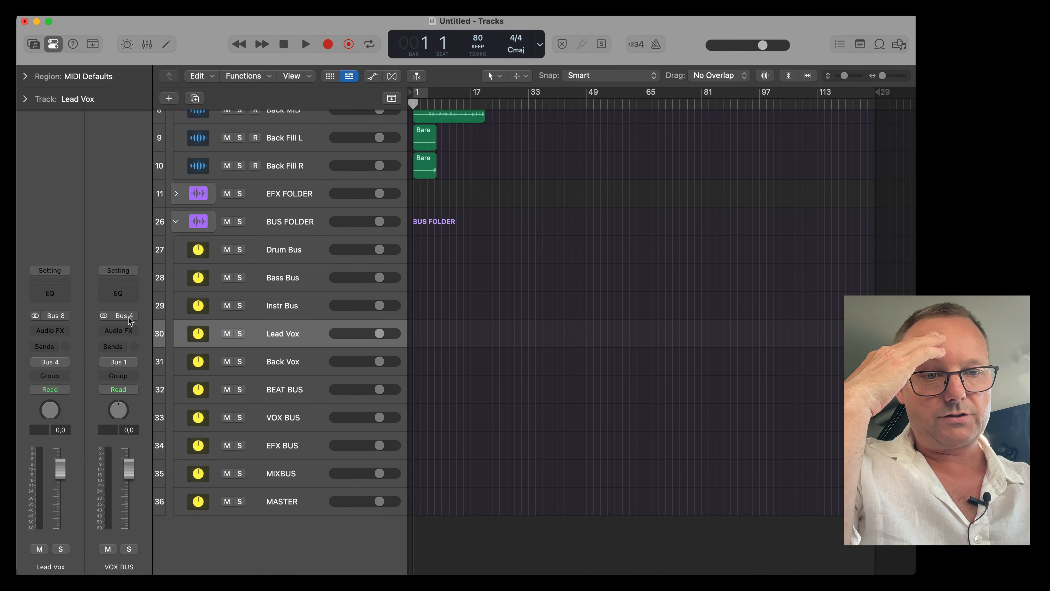
pyautogui.click(58, 361)
pyautogui.click(277, 369)
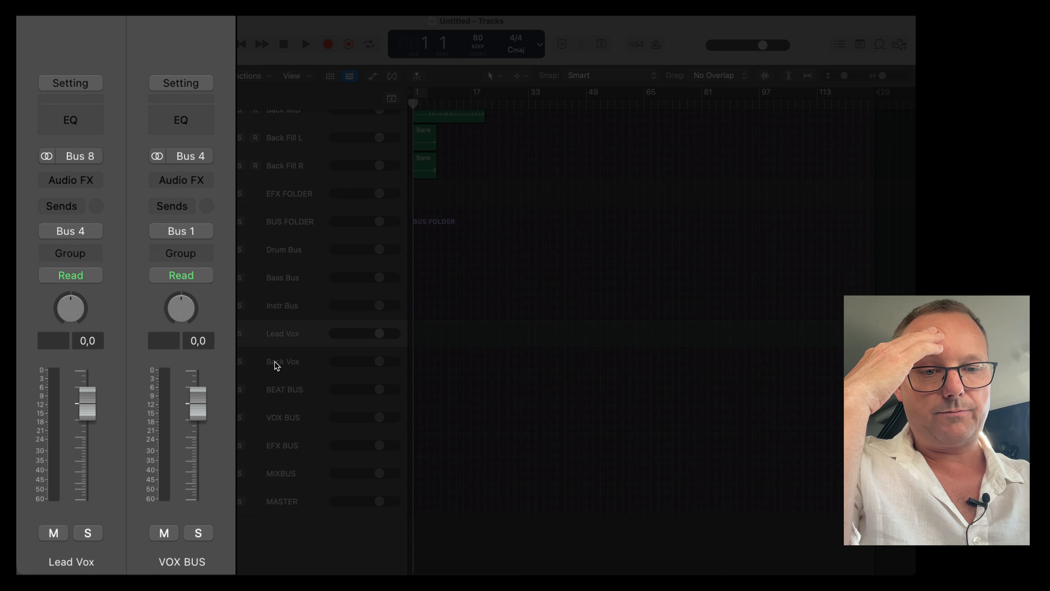
pyautogui.click(94, 231)
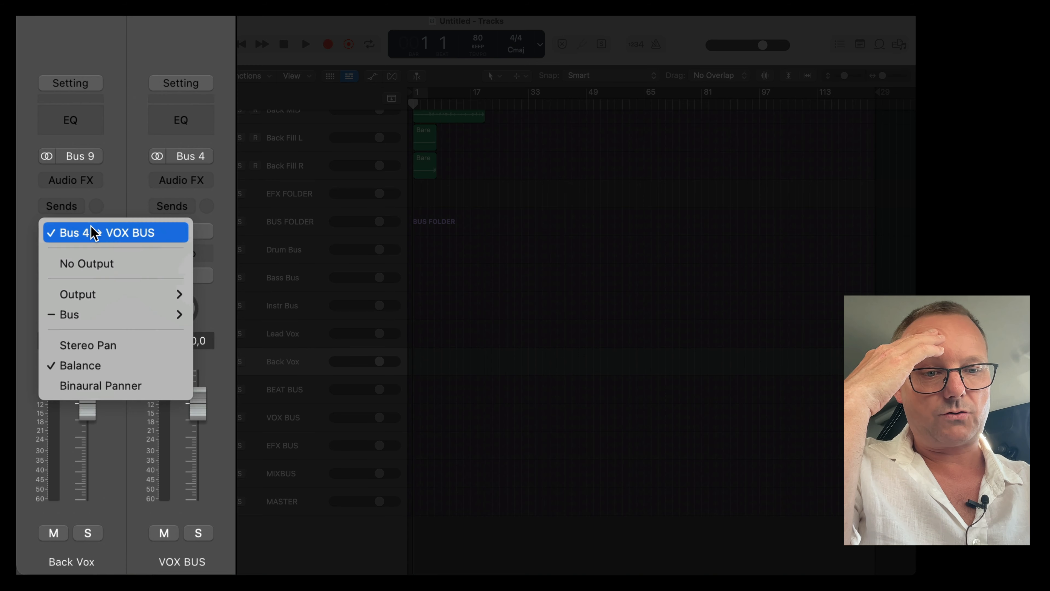
pyautogui.click(272, 377)
pyautogui.click(281, 393)
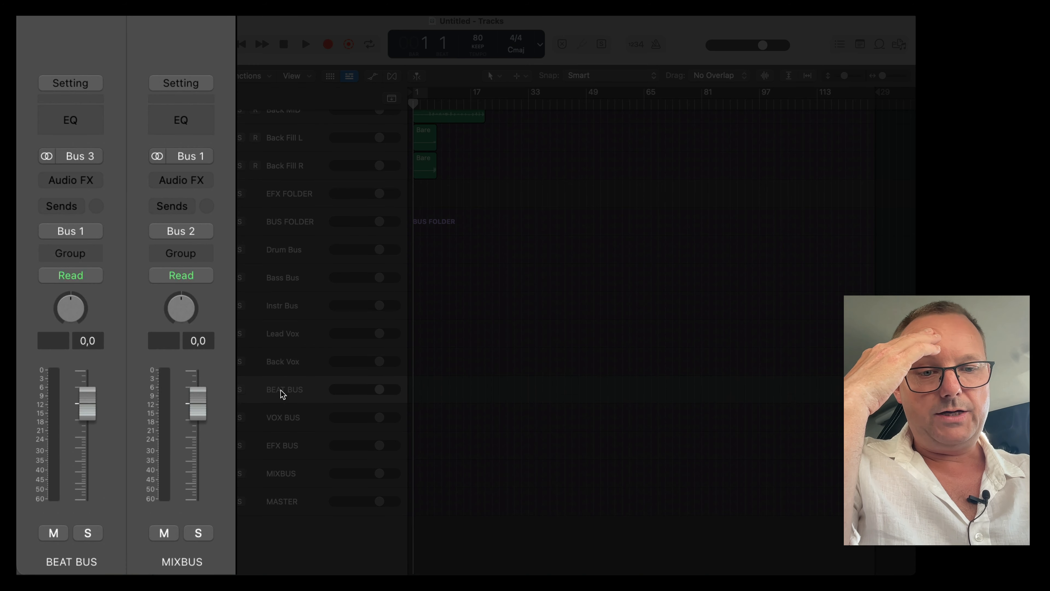
pyautogui.click(77, 232)
pyautogui.click(251, 372)
pyautogui.click(285, 418)
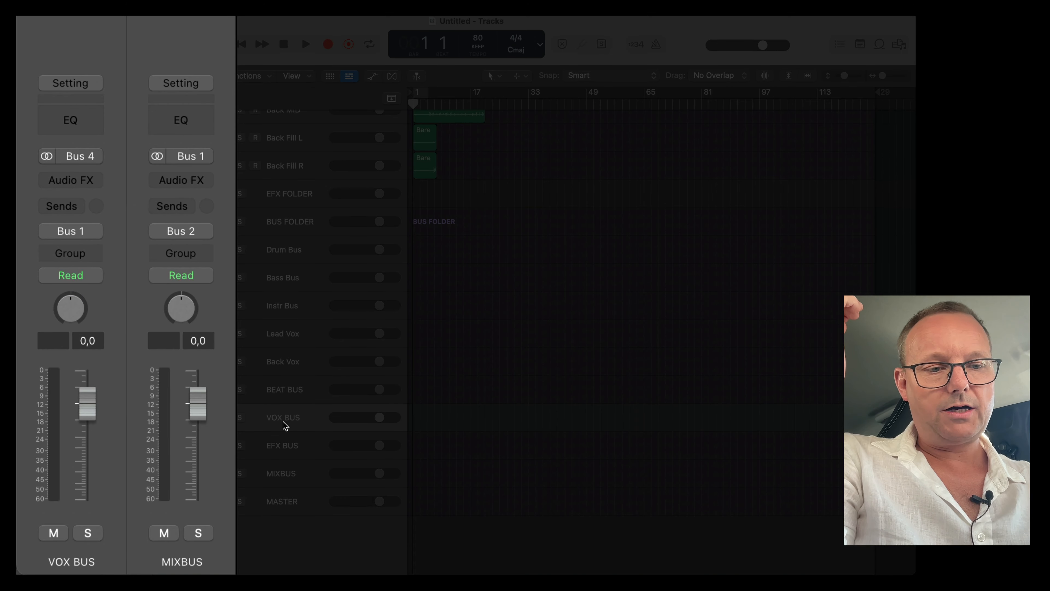
pyautogui.click(98, 231)
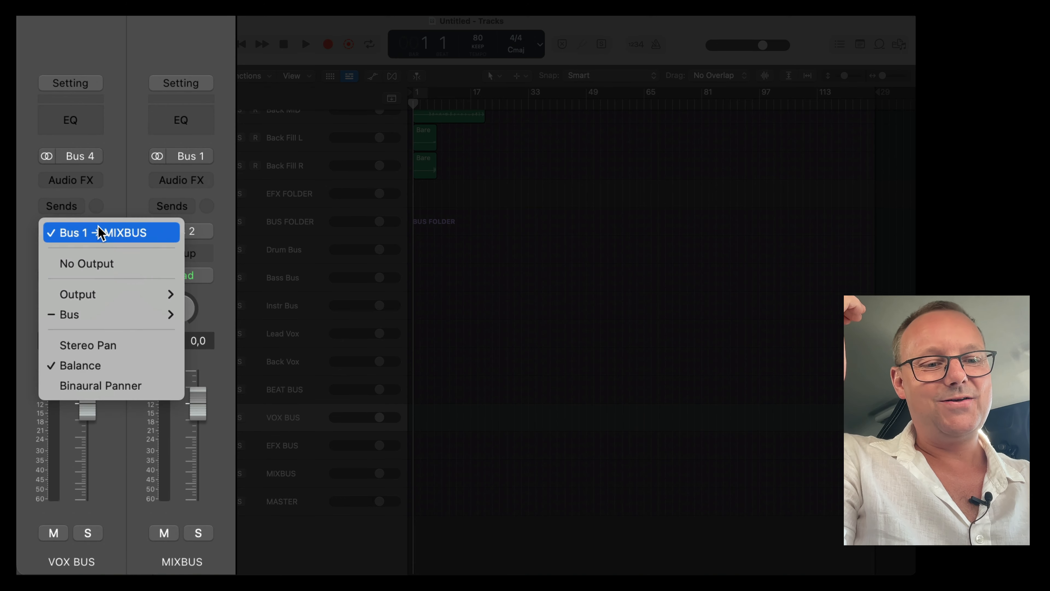
pyautogui.click(99, 232)
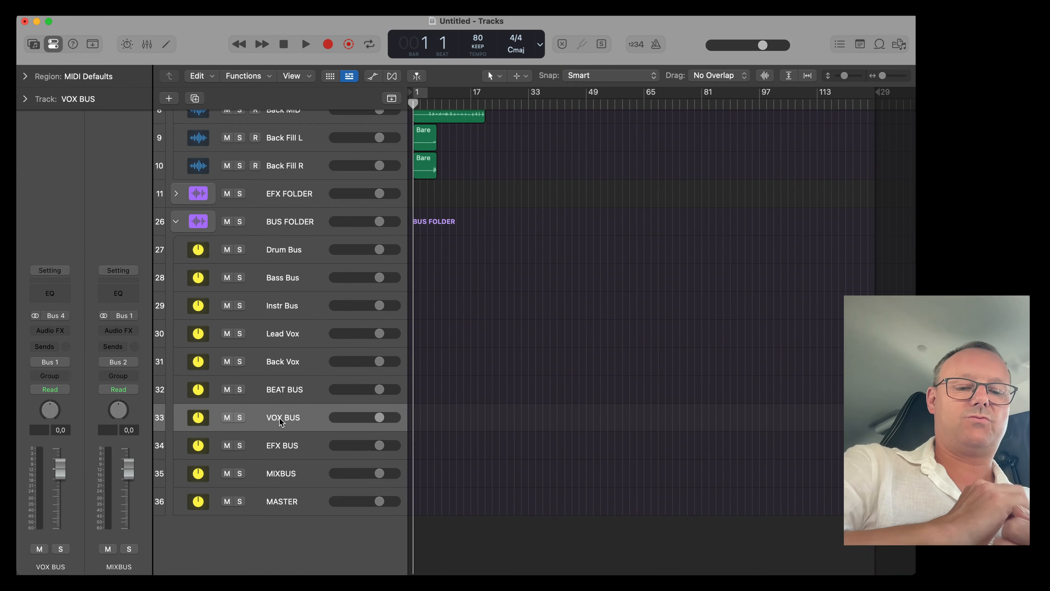
# Switch to the EL MORTO 5 project, preview the Limiter on the Stereo Out channel, and bypass it.
pyautogui.click(37, 21)
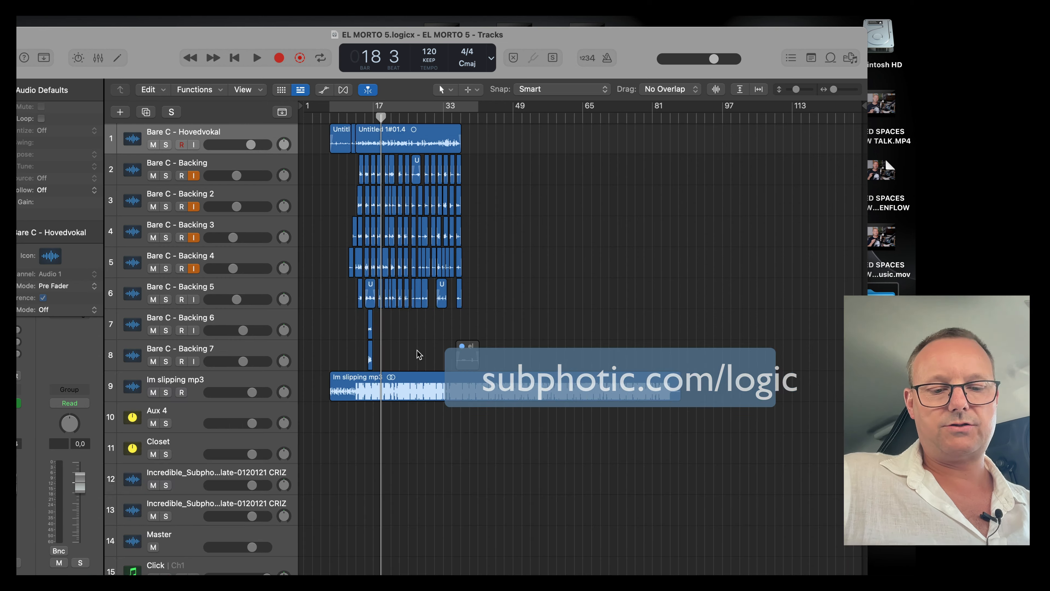
pyautogui.press('x')
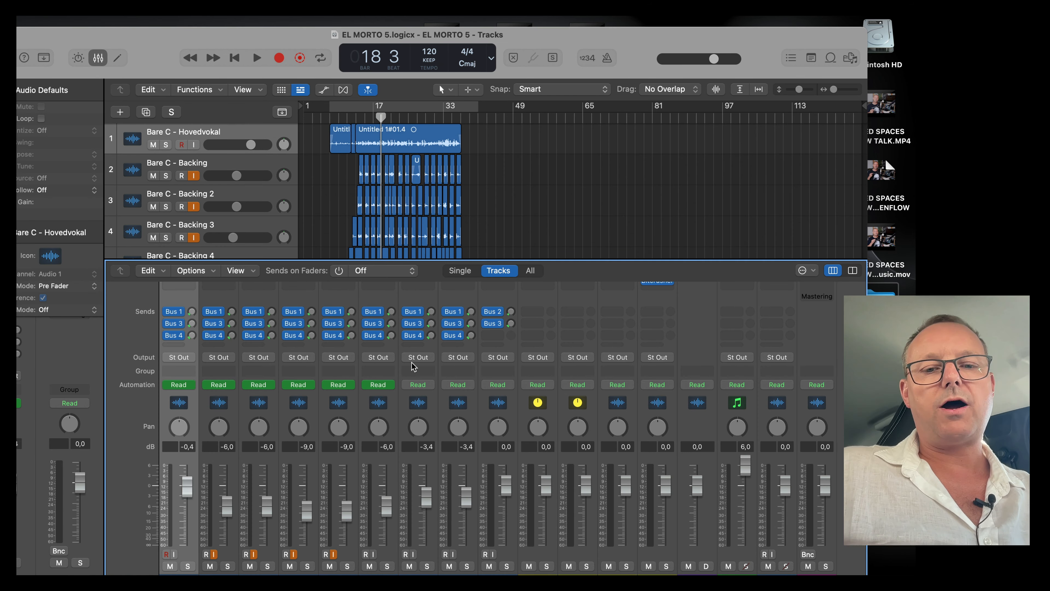
pyautogui.scroll(8, 412, 367)
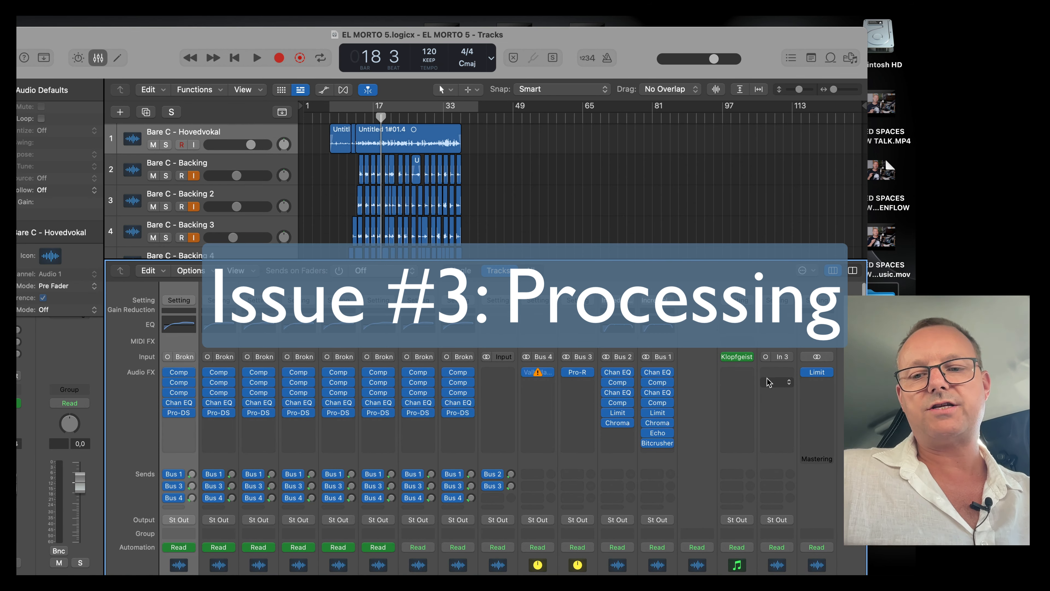
pyautogui.click(823, 374)
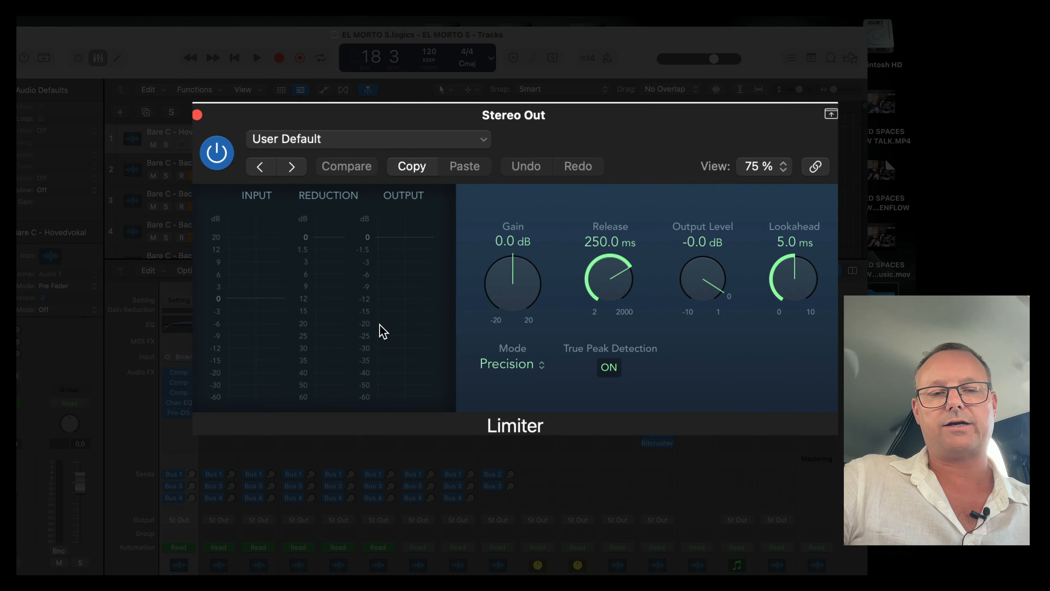
pyautogui.press('space')
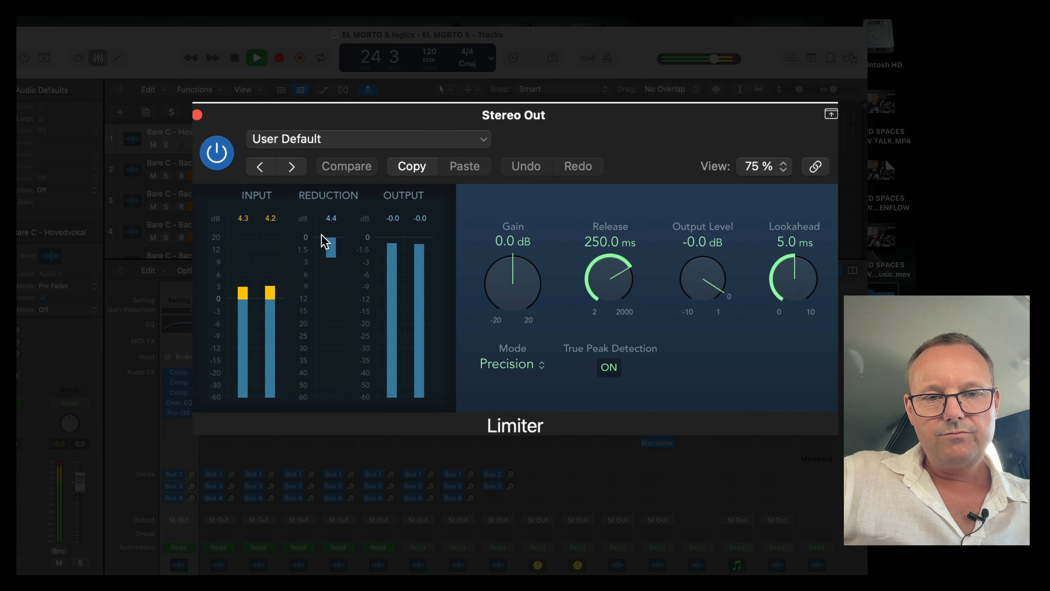
pyautogui.press('space')
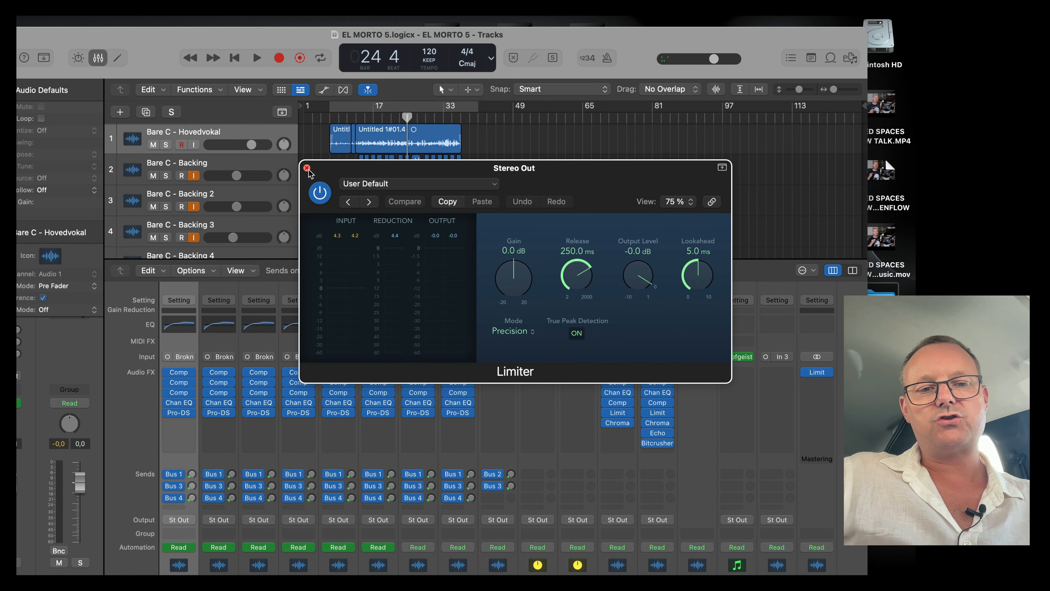
pyautogui.click(307, 168)
pyautogui.click(806, 373)
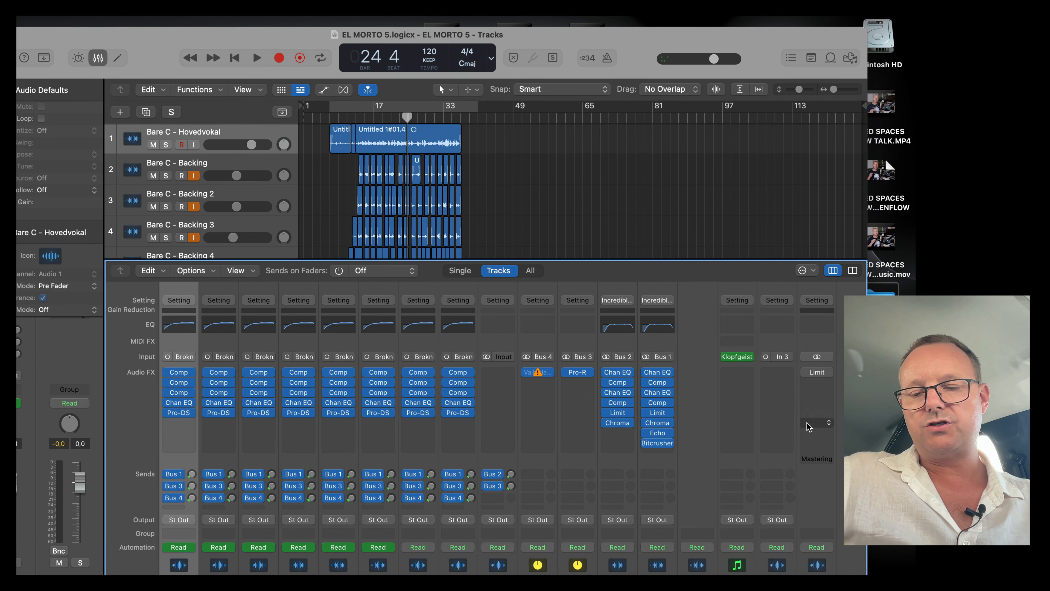
# Play back the project in the mixer to listen without the limiter.
pyautogui.scroll(-5, 810, 431)
pyautogui.press('space')
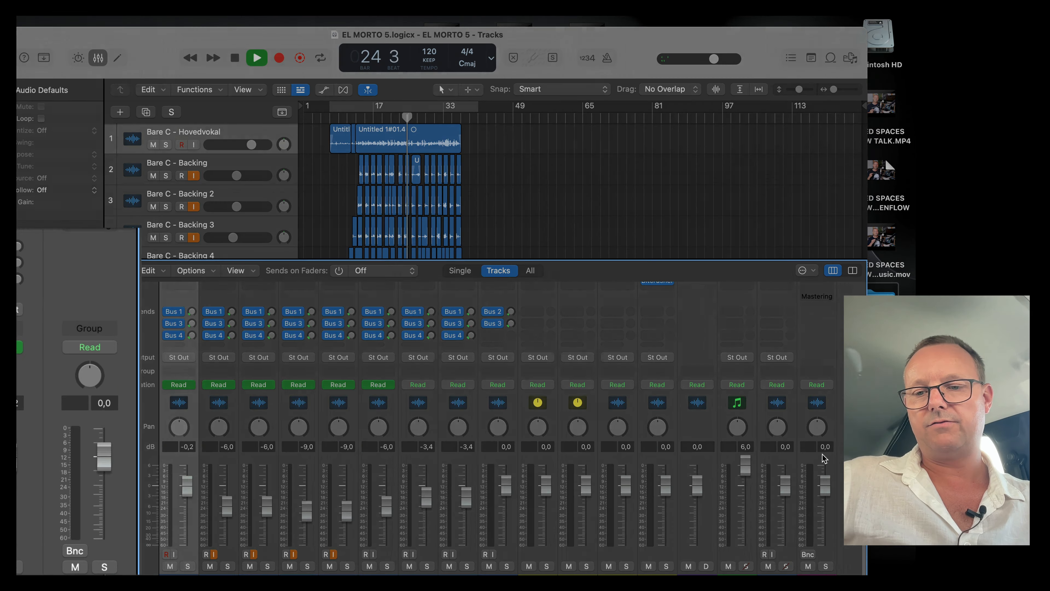
pyautogui.press('space')
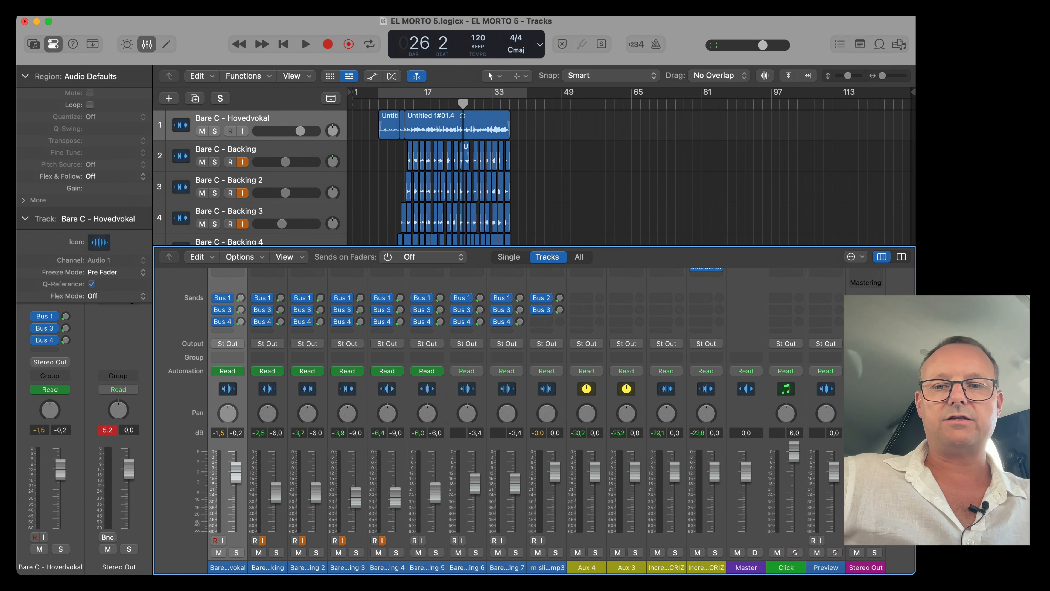
pyautogui.scroll(5, 533, 414)
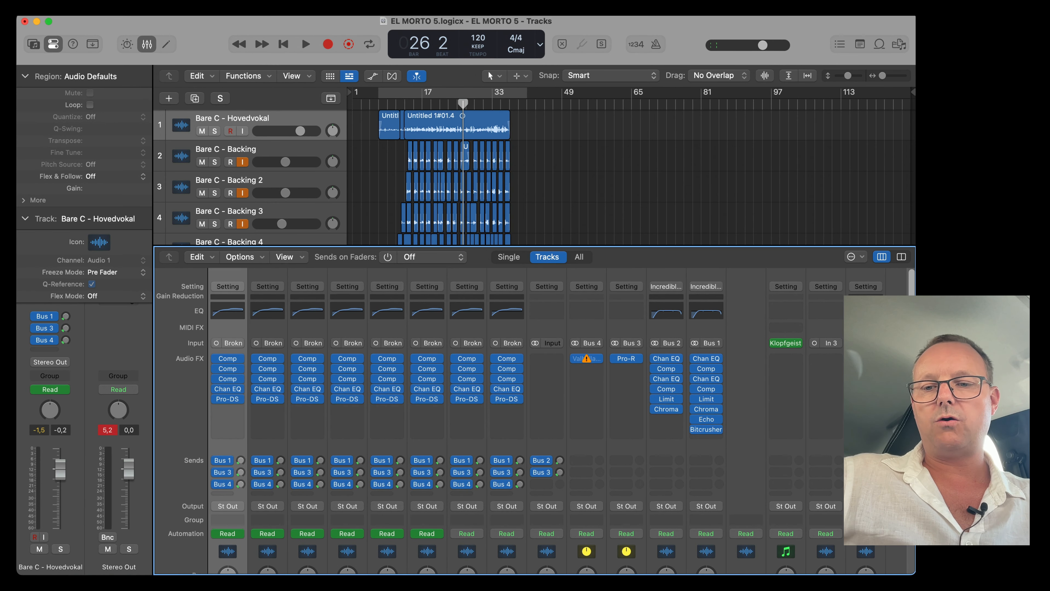
pyautogui.scroll(-5, 533, 413)
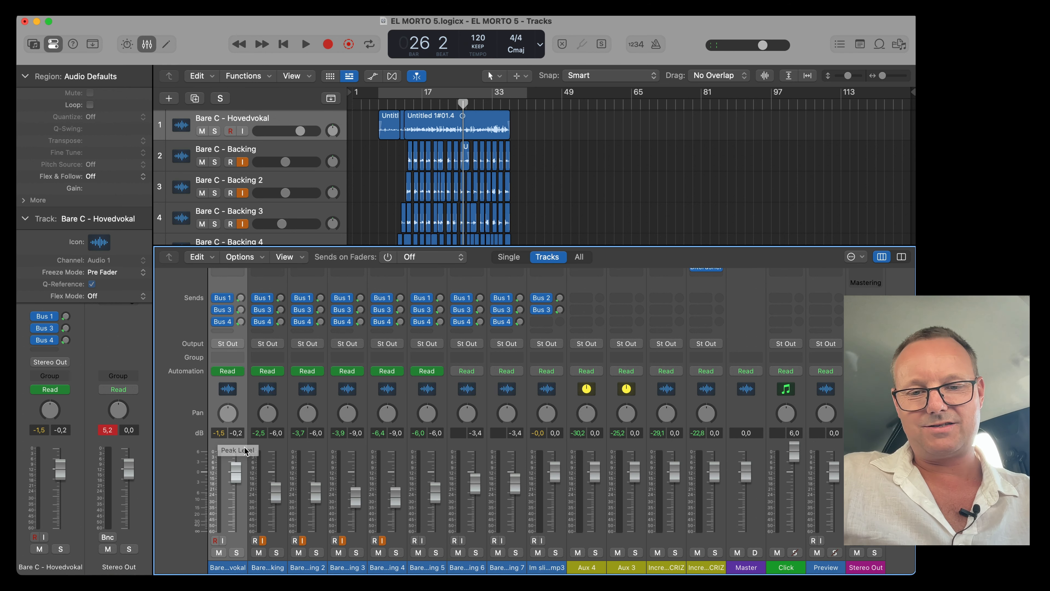
# Select the Im slipping mp3 track, zoom to it, and set its region gain to -5.0 dB.
pyautogui.click(553, 568)
pyautogui.press('x')
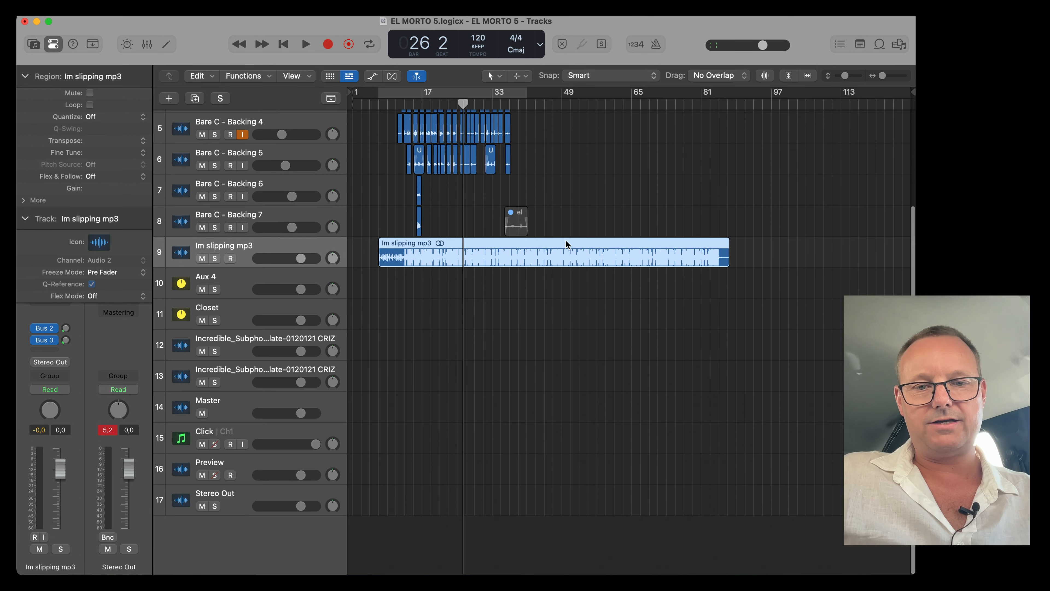
pyautogui.press('z')
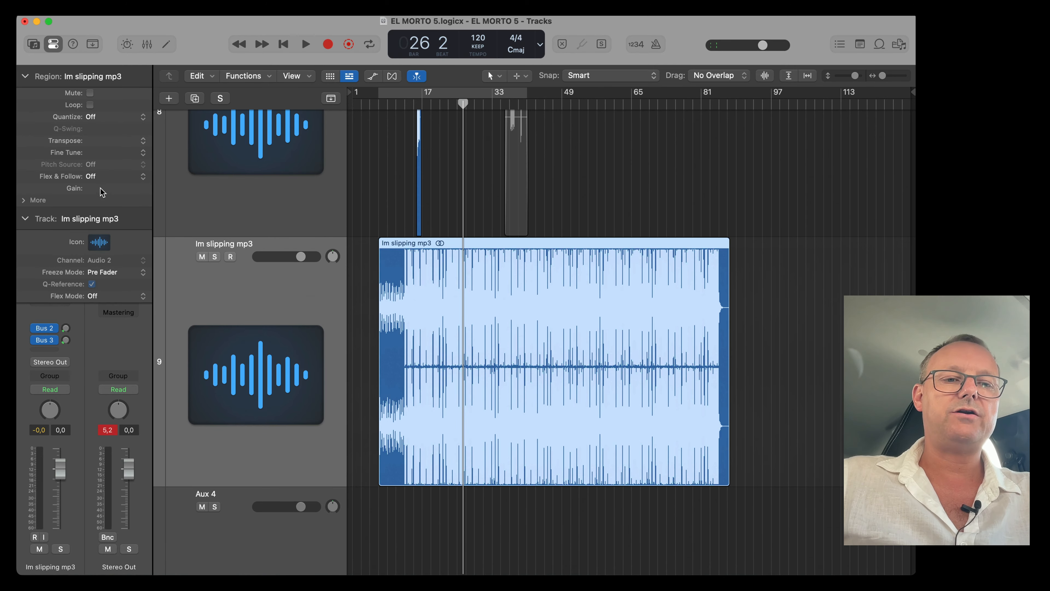
pyautogui.moveTo(102, 190); pyautogui.dragTo(102, 209)
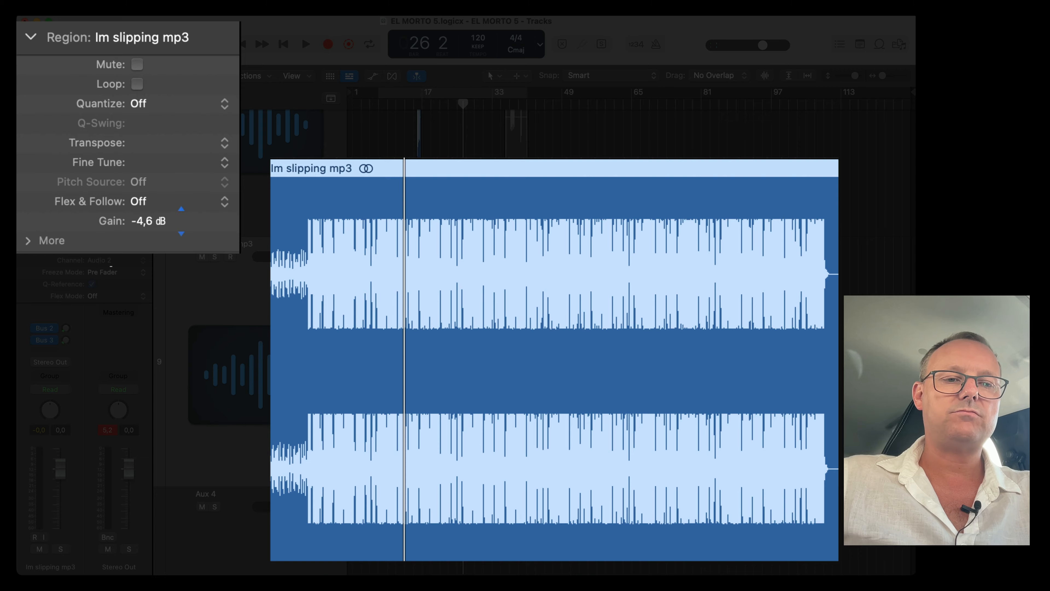
pyautogui.moveTo(111, 267); pyautogui.dragTo(115, 273)
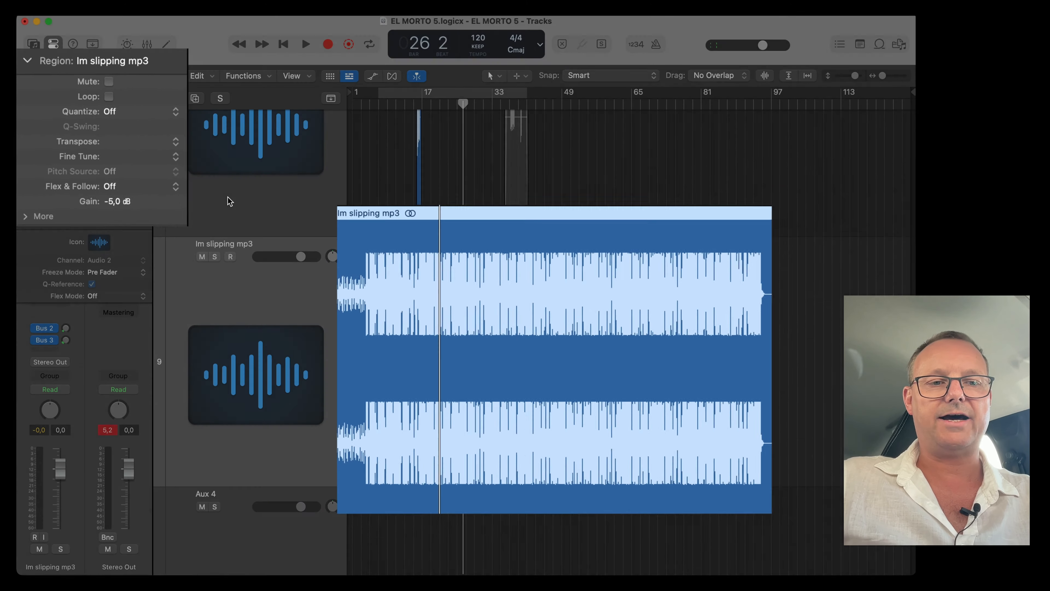
# Lower the region gain of all vocal regions to -7.2 dB and of the Im slipping mp3 region to -7.0 dB.
pyautogui.press('z')
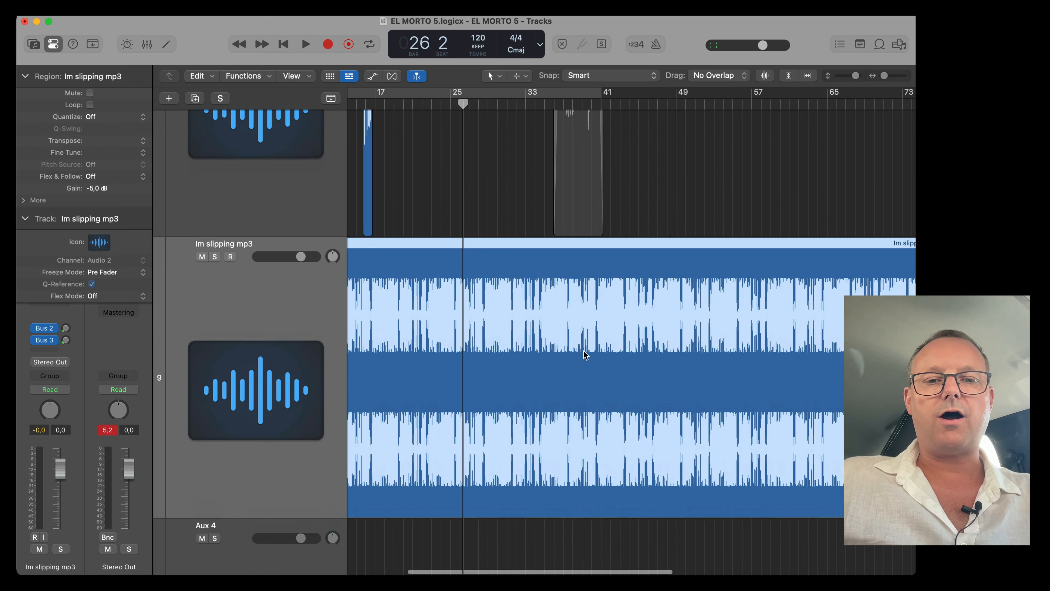
pyautogui.press('z')
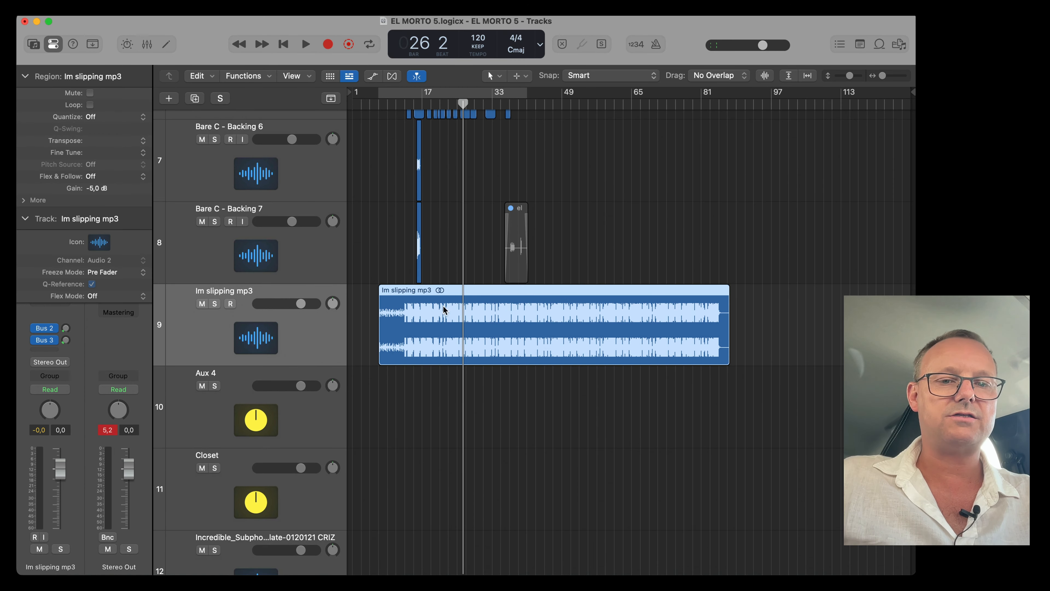
pyautogui.scroll(-5, 286, 310)
pyautogui.scroll(2, 372, 178)
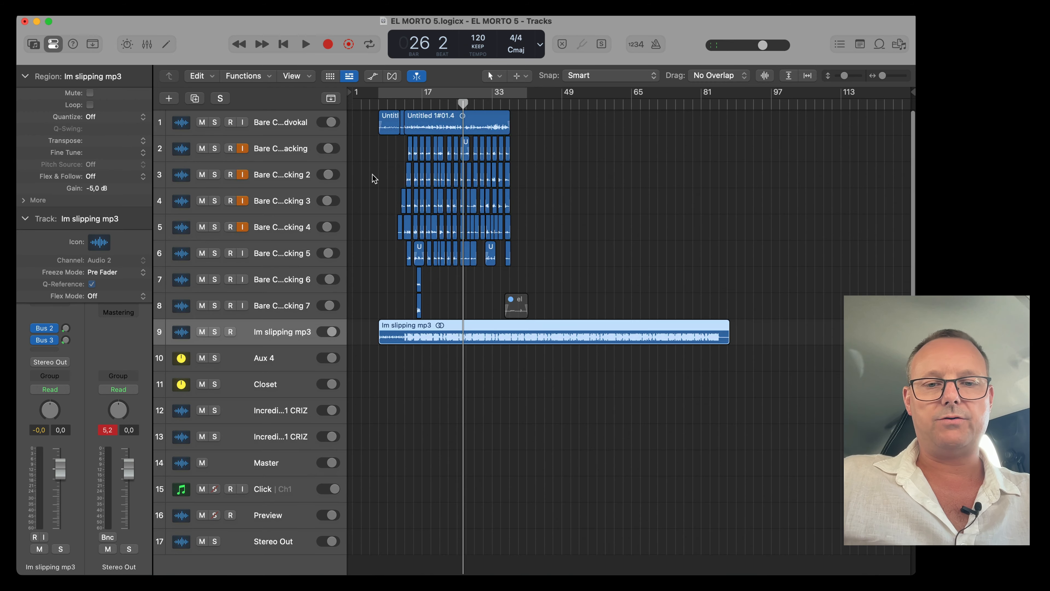
pyautogui.moveTo(550, 309); pyautogui.dragTo(302, 73)
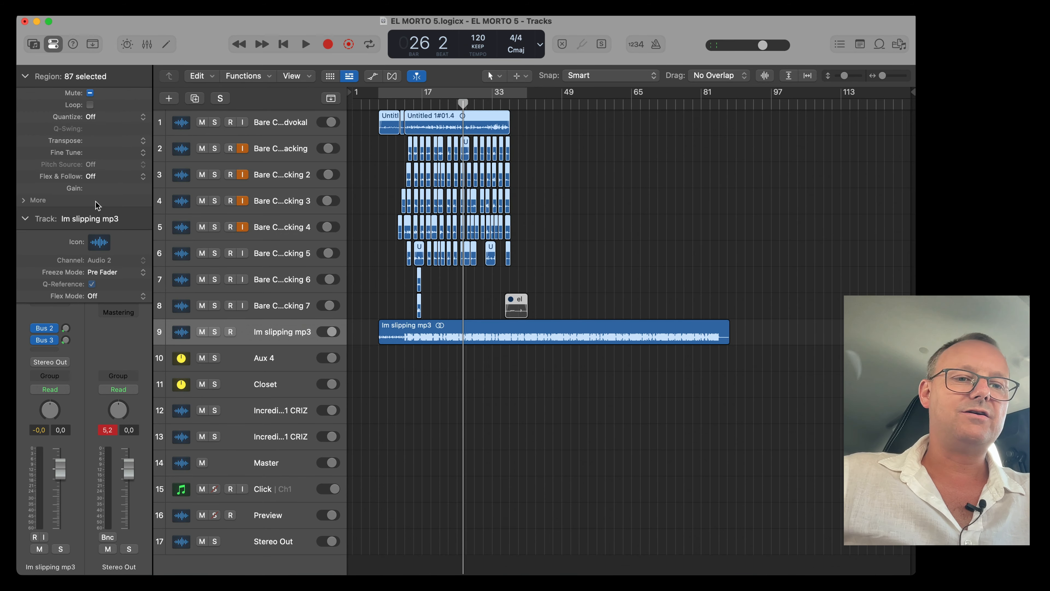
pyautogui.moveTo(106, 191); pyautogui.dragTo(106, 199)
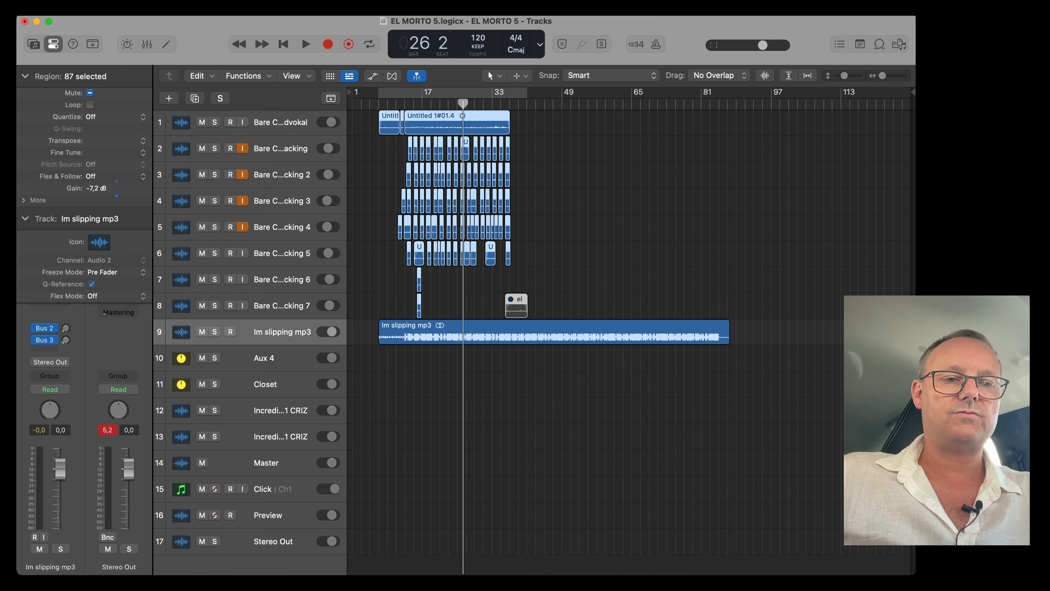
pyautogui.click(394, 328)
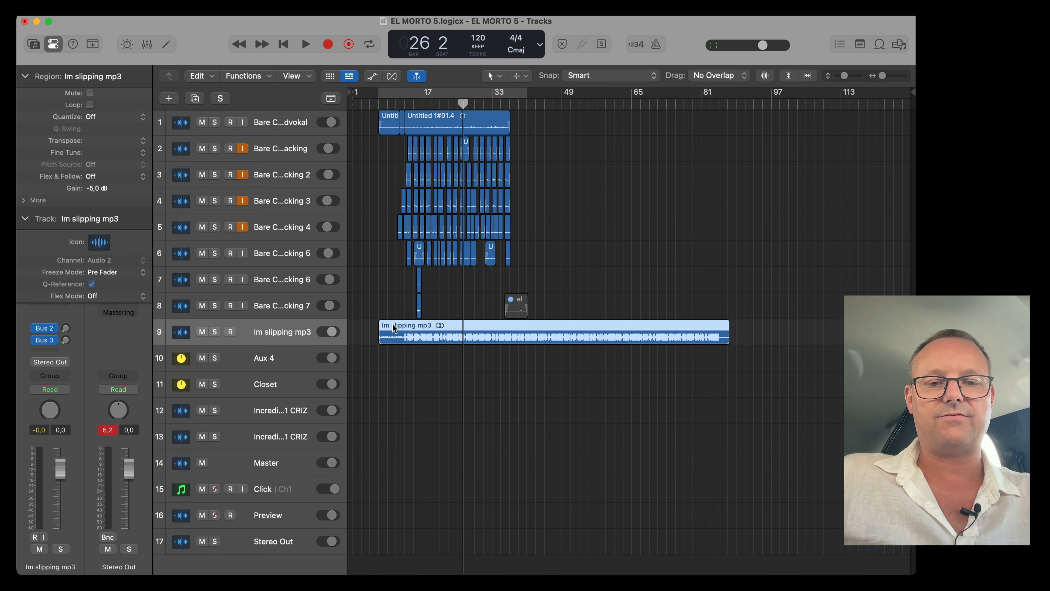
pyautogui.moveTo(99, 188); pyautogui.dragTo(100, 199)
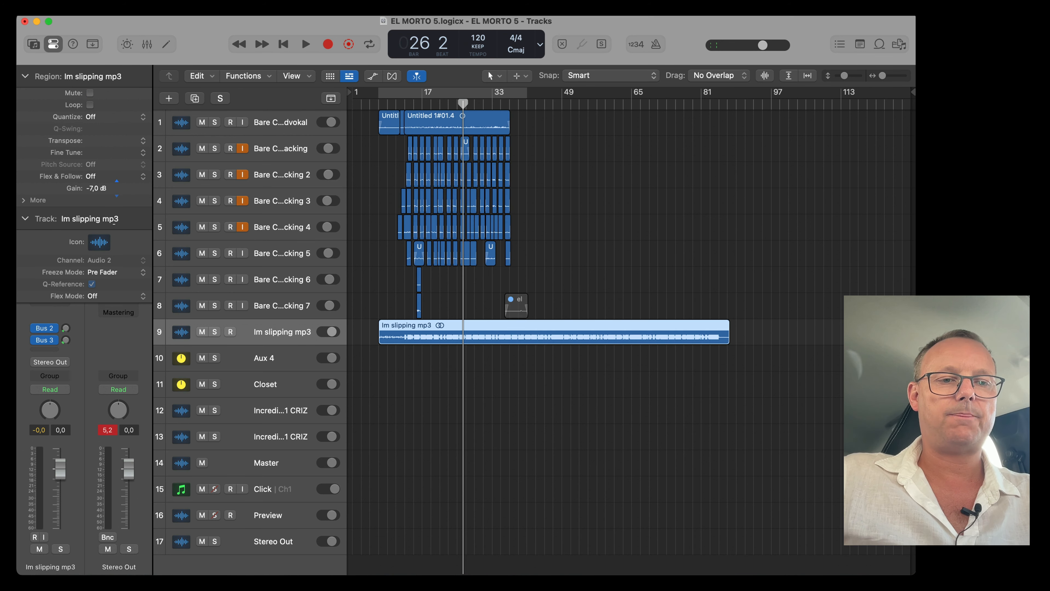
# Play the project with the mixer open to check the Stereo Out level and the channel plug-ins.
pyautogui.press('space')
pyautogui.press('x')
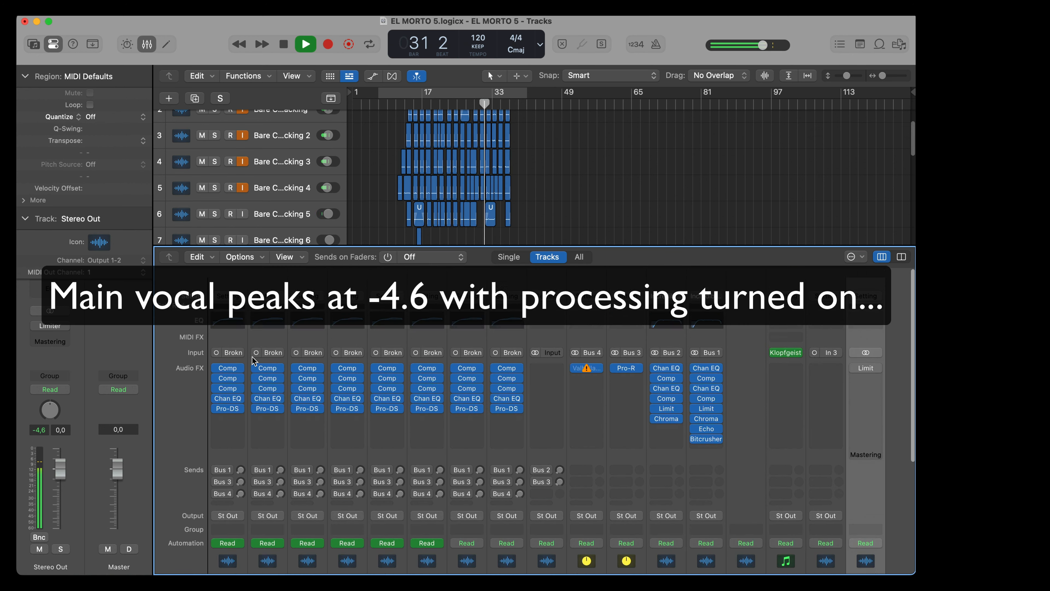
pyautogui.scroll(-1, 252, 356)
pyautogui.moveTo(215, 398); pyautogui.dragTo(216, 333)
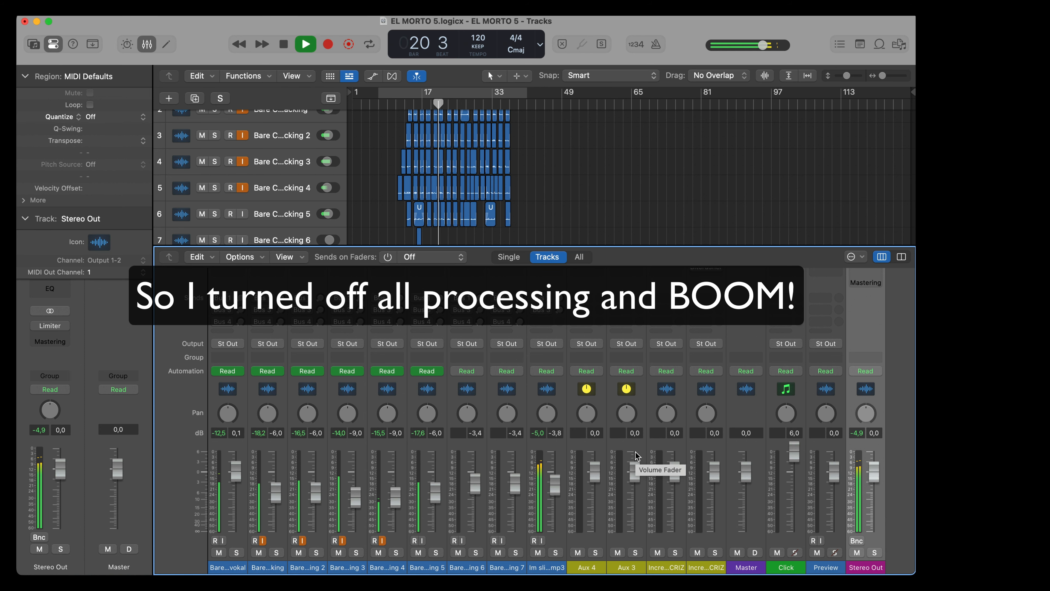
pyautogui.press('space')
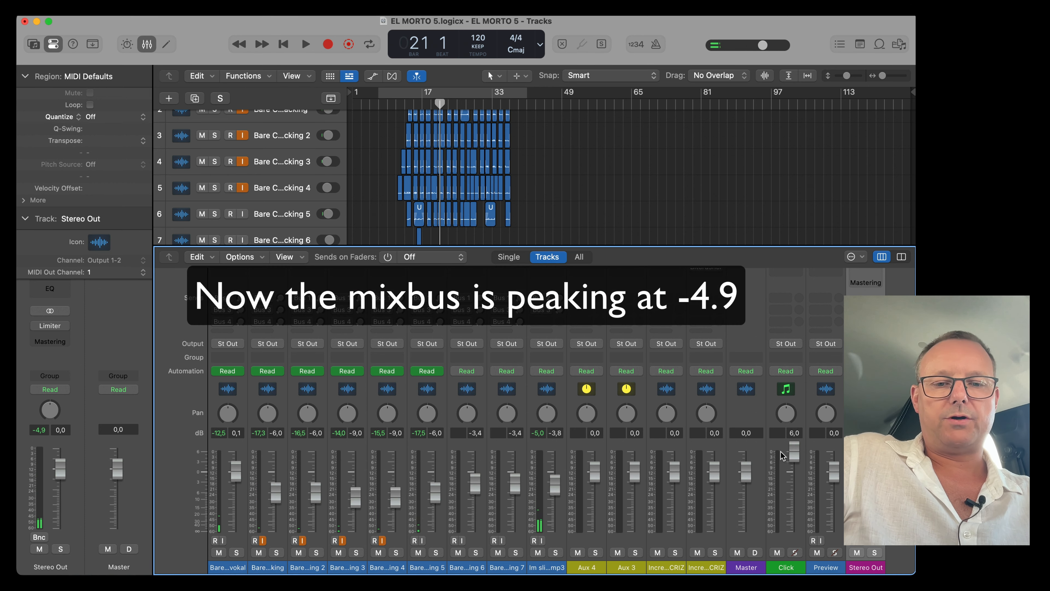
pyautogui.scroll(5, 782, 438)
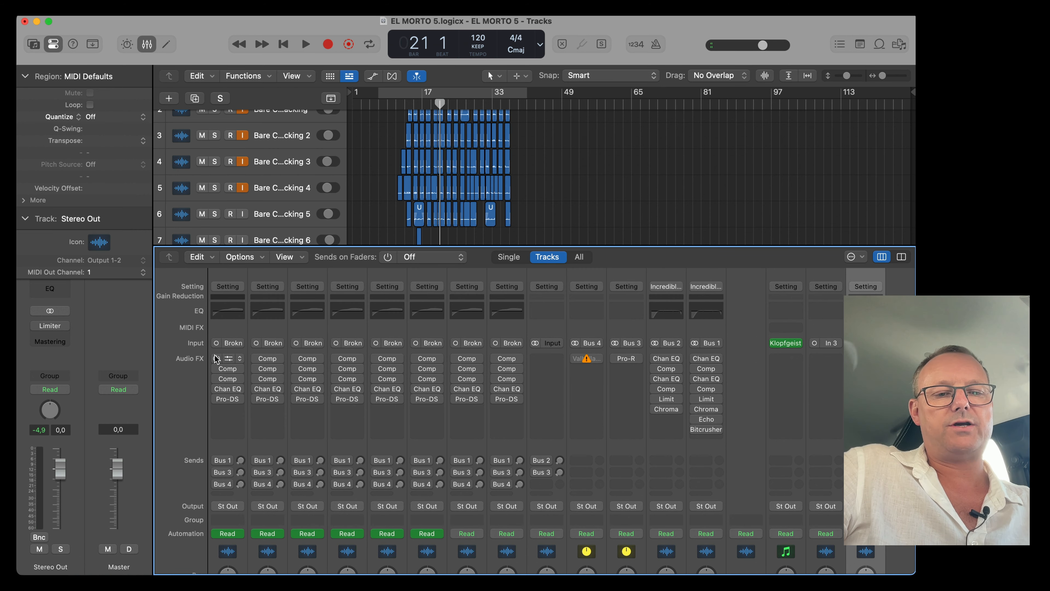
# Open the first Compressor on the Bare C - Hovedvokal channel, turn Auto Gain off and adjust its output gain.
pyautogui.click(227, 358)
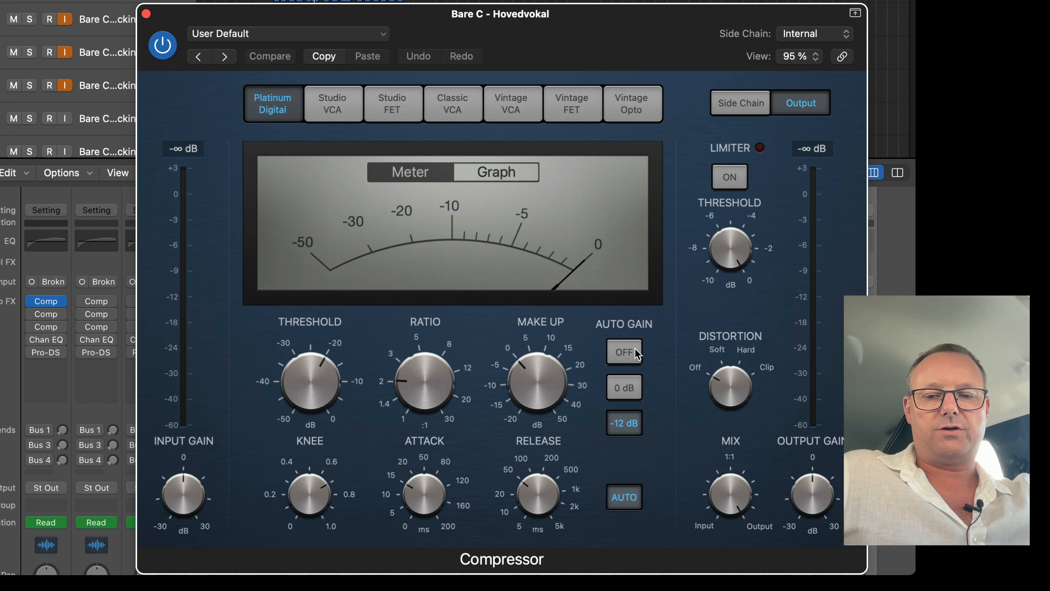
pyautogui.click(635, 349)
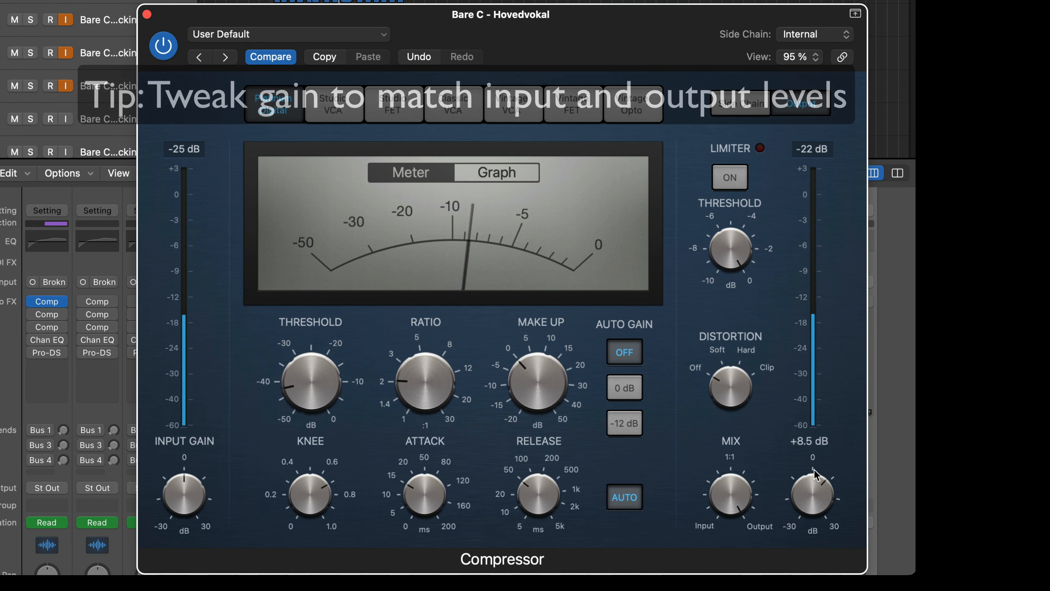
pyautogui.moveTo(812, 490)
pyautogui.mouseDown()
pyautogui.moveTo(812, 463)
pyautogui.moveTo(811, 490)
pyautogui.moveTo(808, 475)
pyautogui.mouseUp()
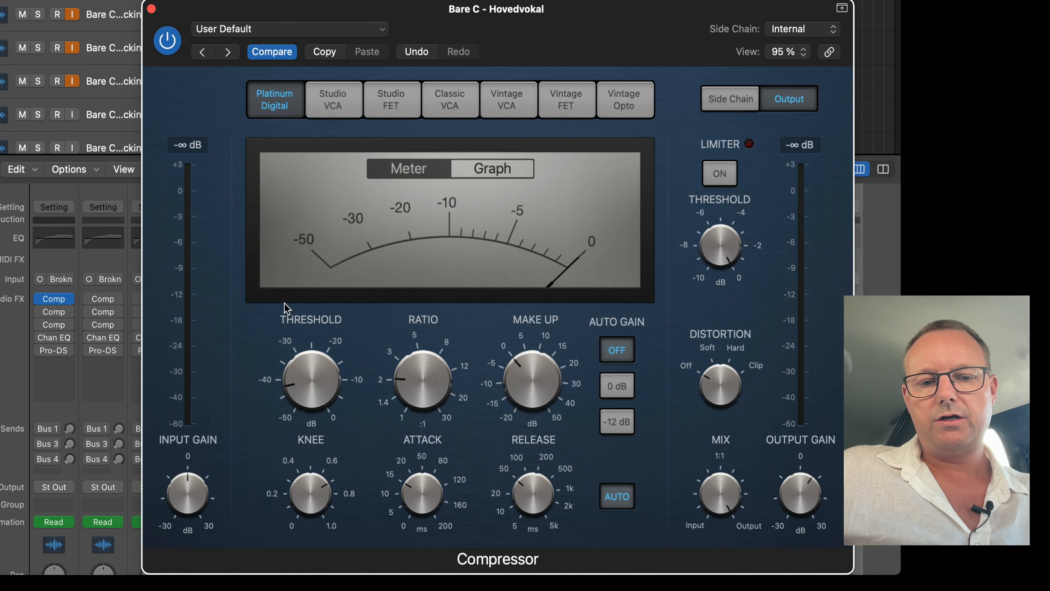
pyautogui.click(609, 426)
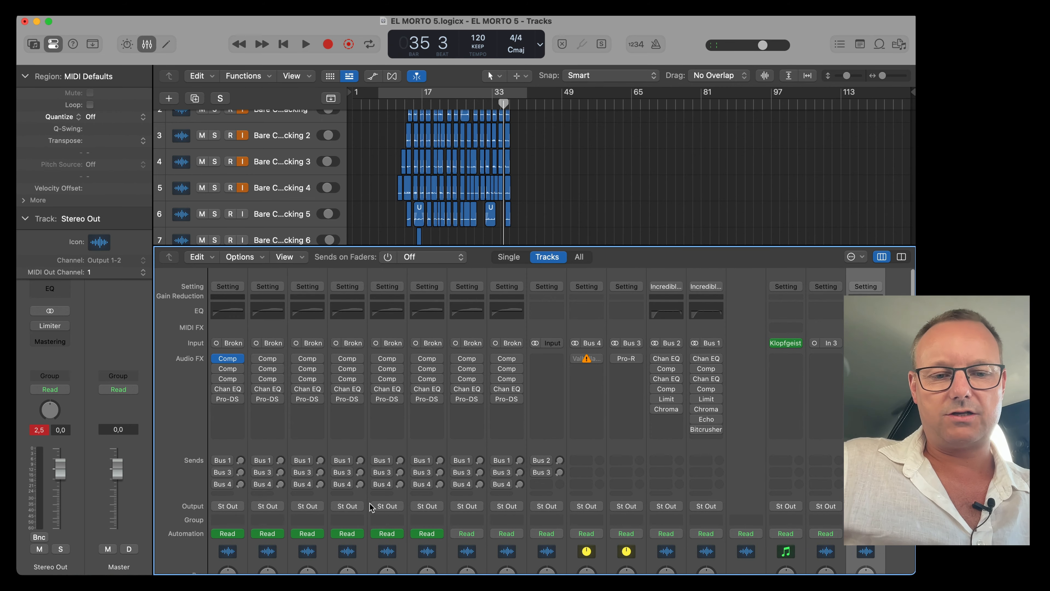
# Open the Pro-DS plug-in on the Hovedvokal channel and play to listen to it.
pyautogui.click(228, 399)
pyautogui.press('space')
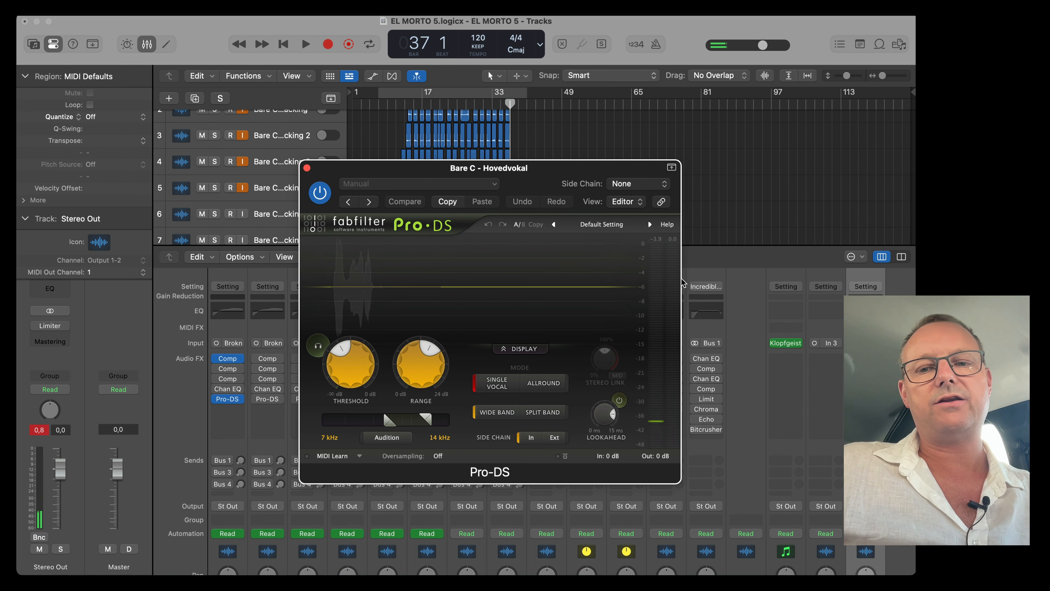
pyautogui.click(308, 168)
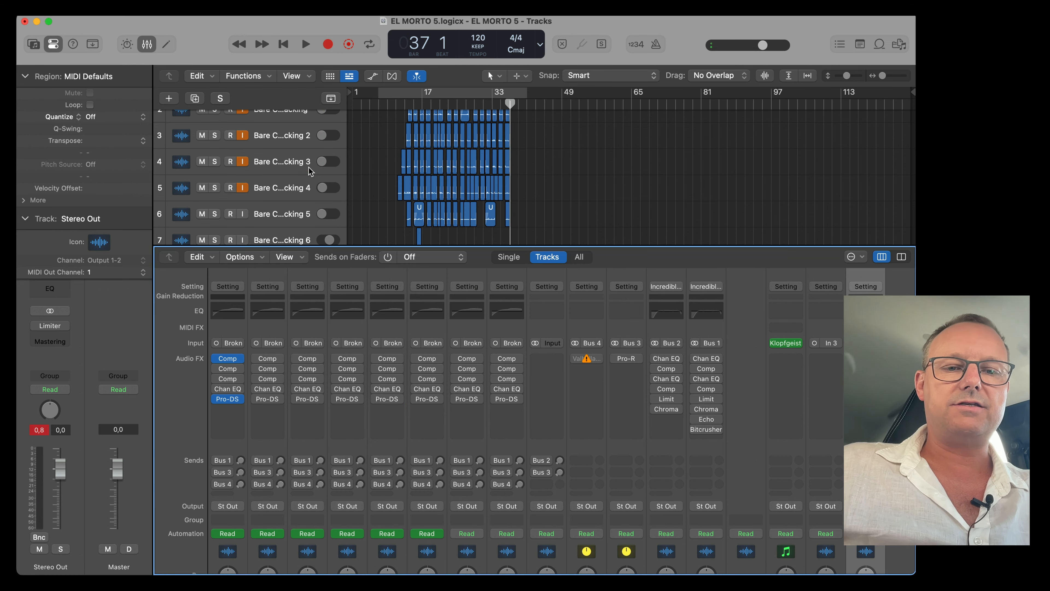
# Enable the Channel EQ on the Hovedvokal channel and shift its 4020 Hz band slightly lower in frequency.
pyautogui.moveTo(240, 403)
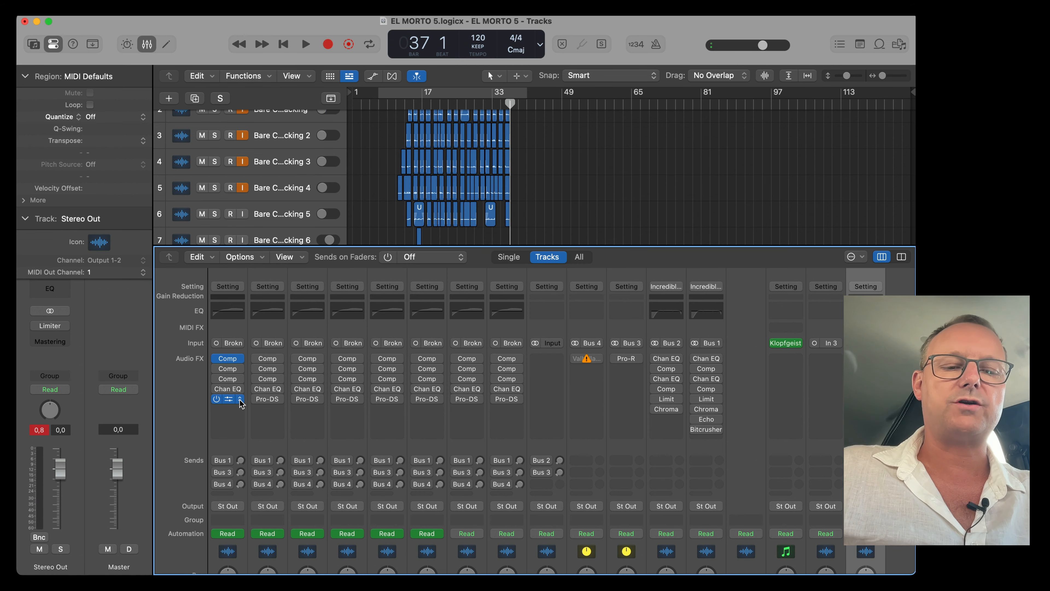
pyautogui.click(217, 389)
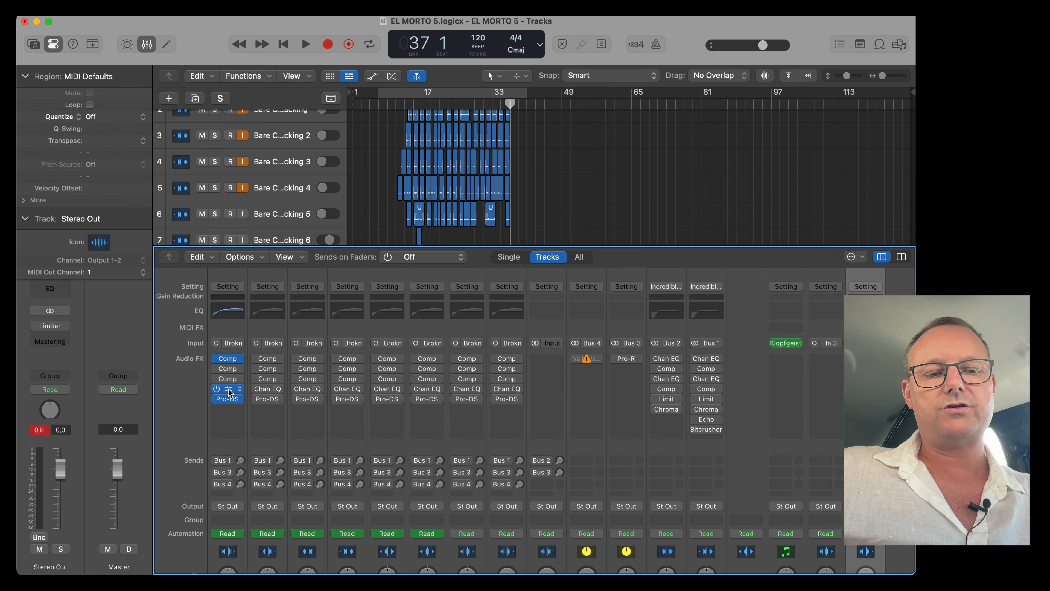
pyautogui.click(229, 391)
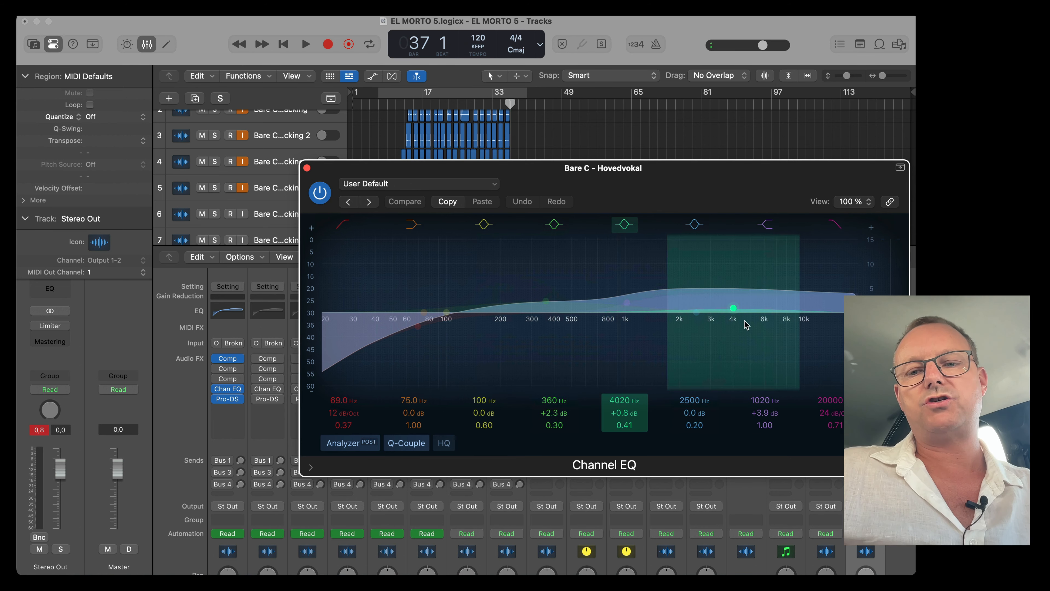
pyautogui.moveTo(732, 323); pyautogui.dragTo(708, 326)
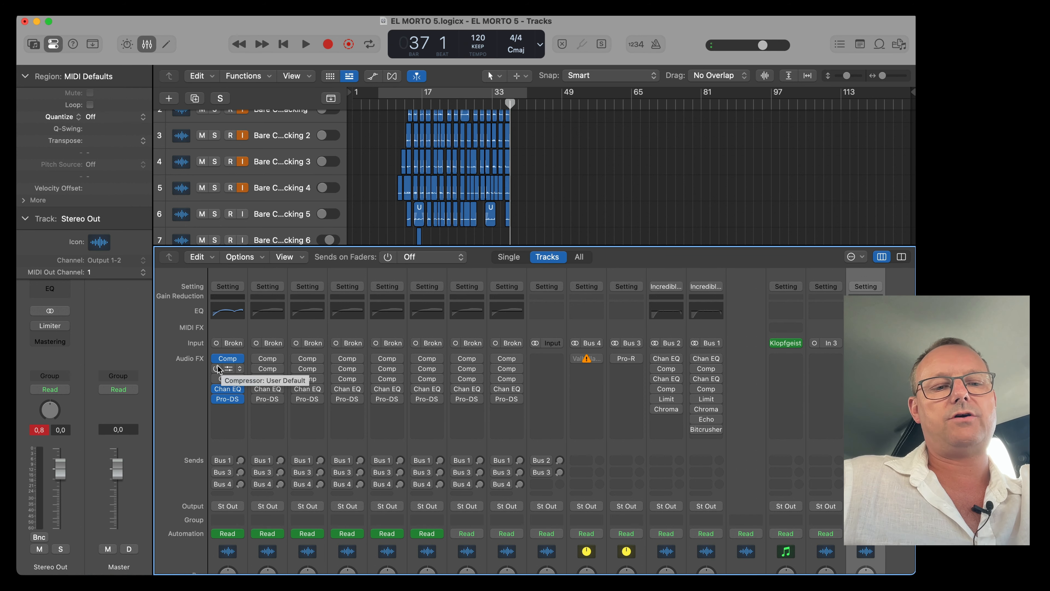
# Open the second Compressor on the Hovedvokal channel and switch its model to Studio FET.
pyautogui.click(226, 369)
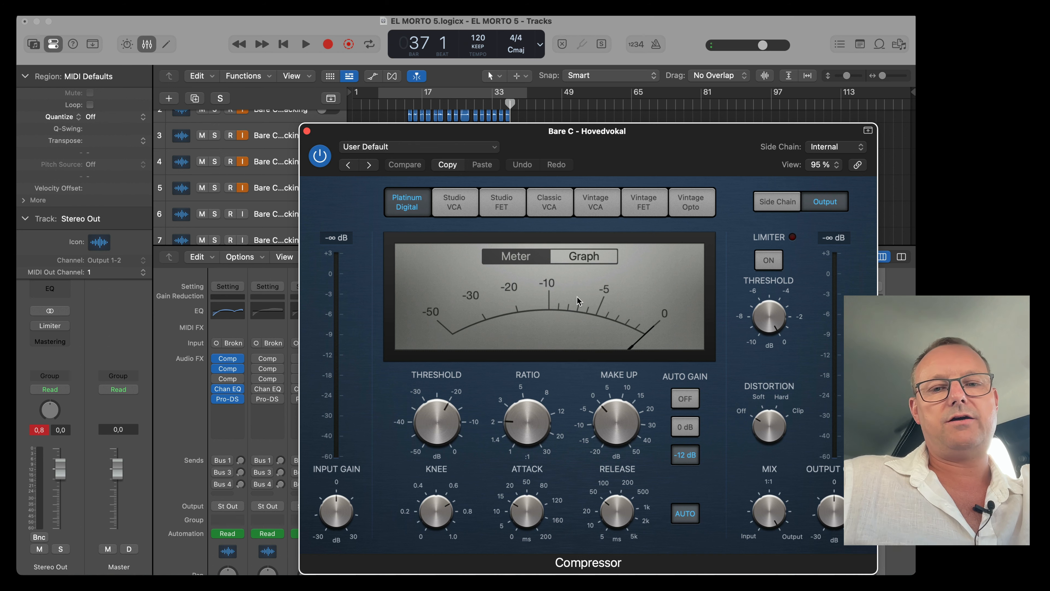
pyautogui.click(502, 201)
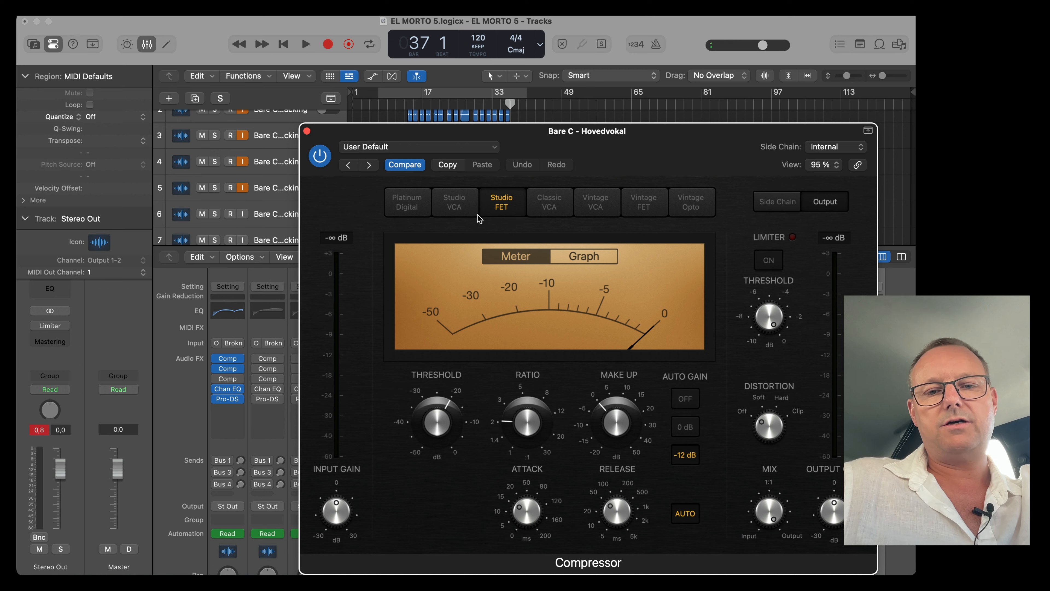
pyautogui.click(661, 209)
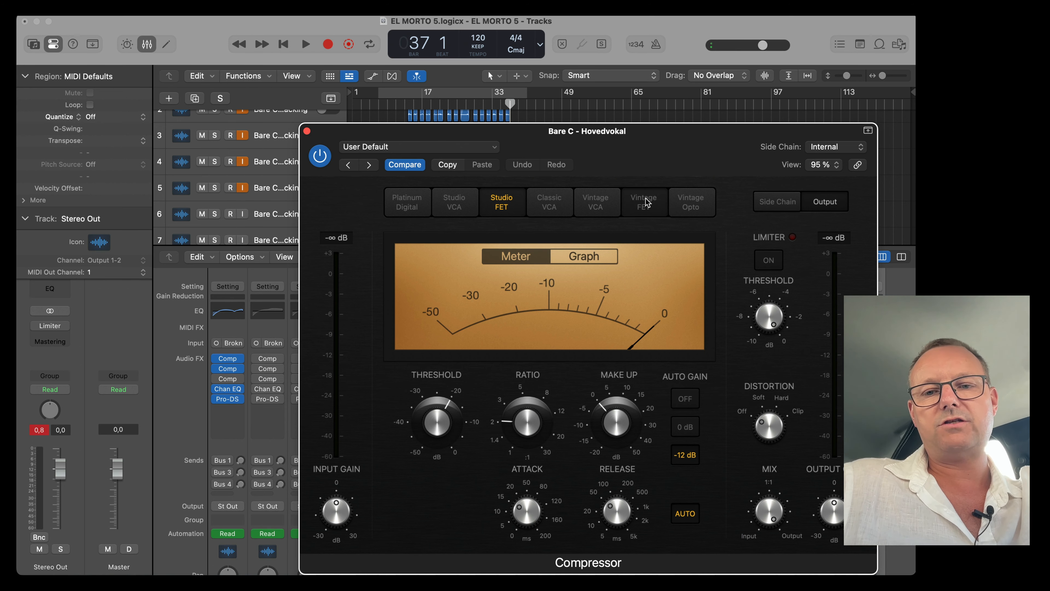
pyautogui.click(691, 205)
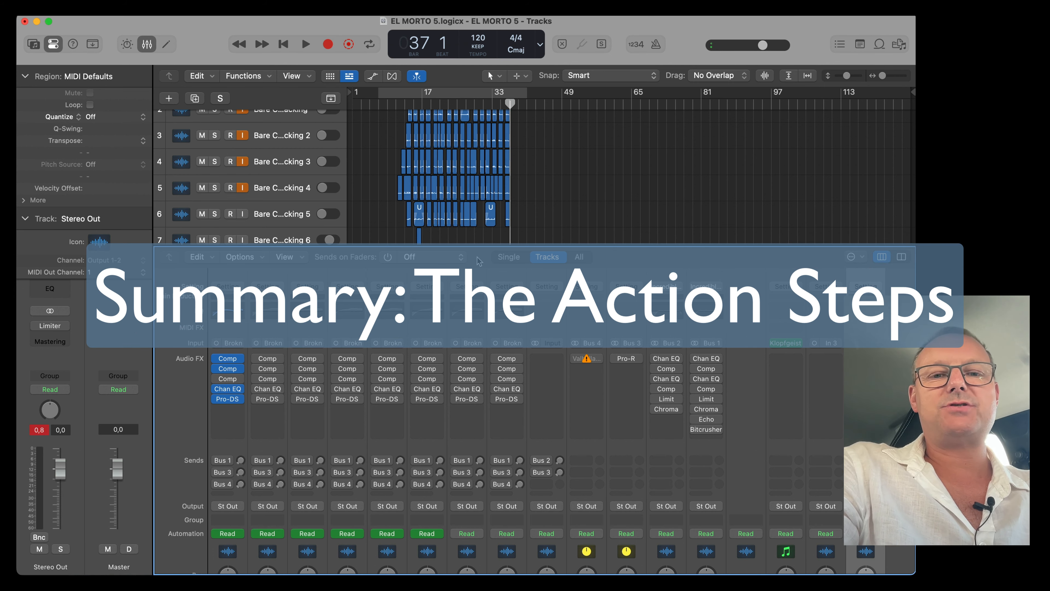
# Review the imported stem regions in the Untitled template project at a closer horizontal zoom.
pyautogui.press('x')
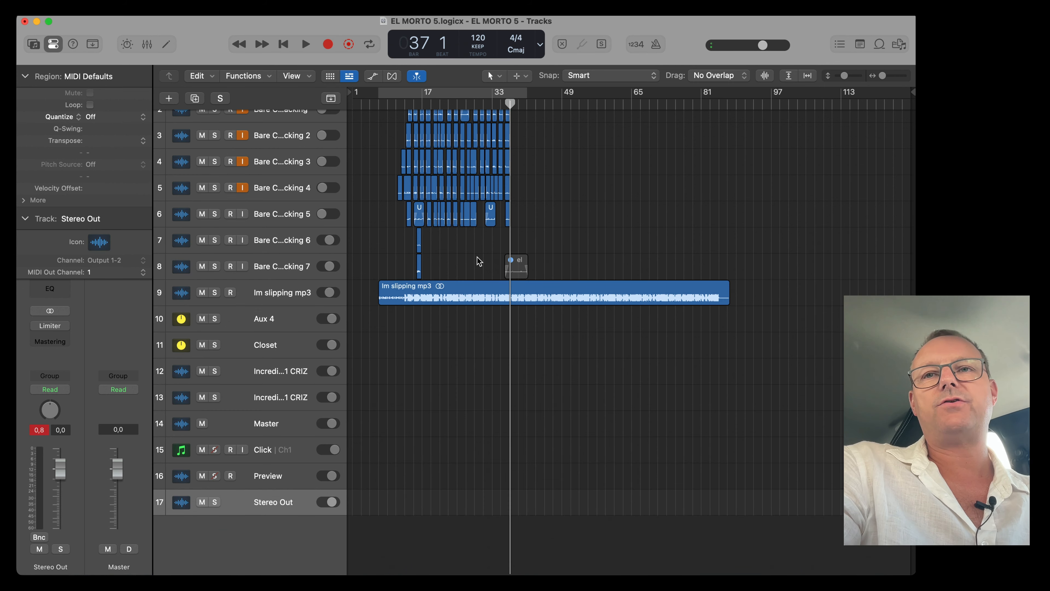
pyautogui.press('x')
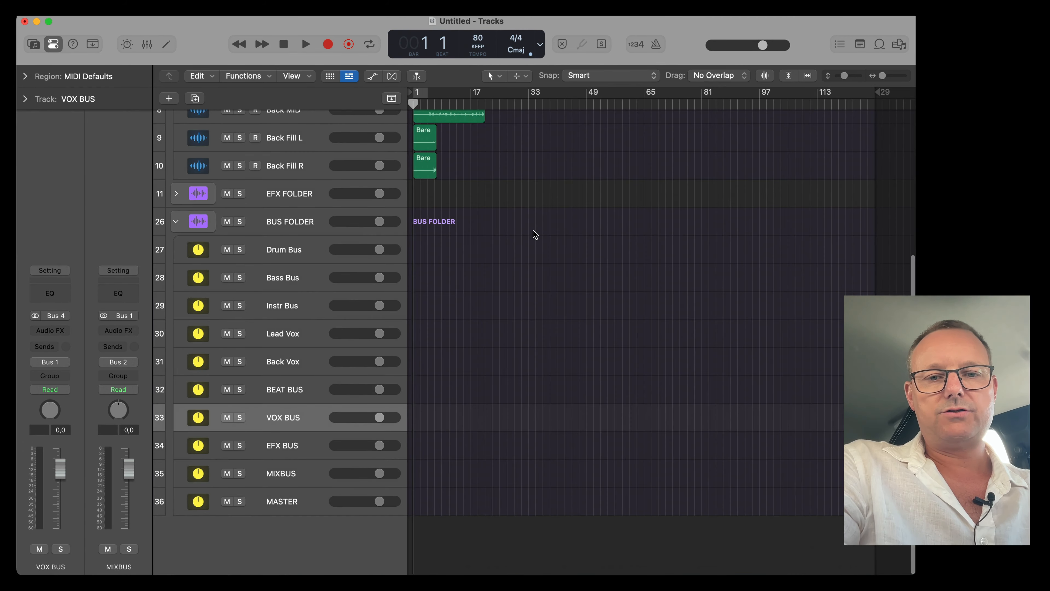
pyautogui.scroll(5, 536, 234)
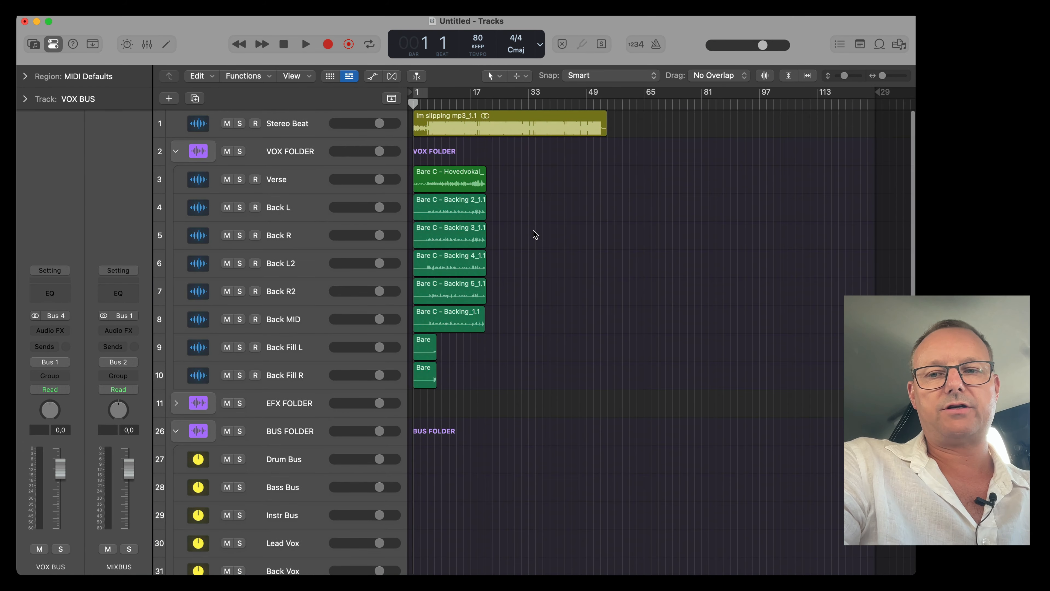
pyautogui.moveTo(877, 92); pyautogui.dragTo(612, 173)
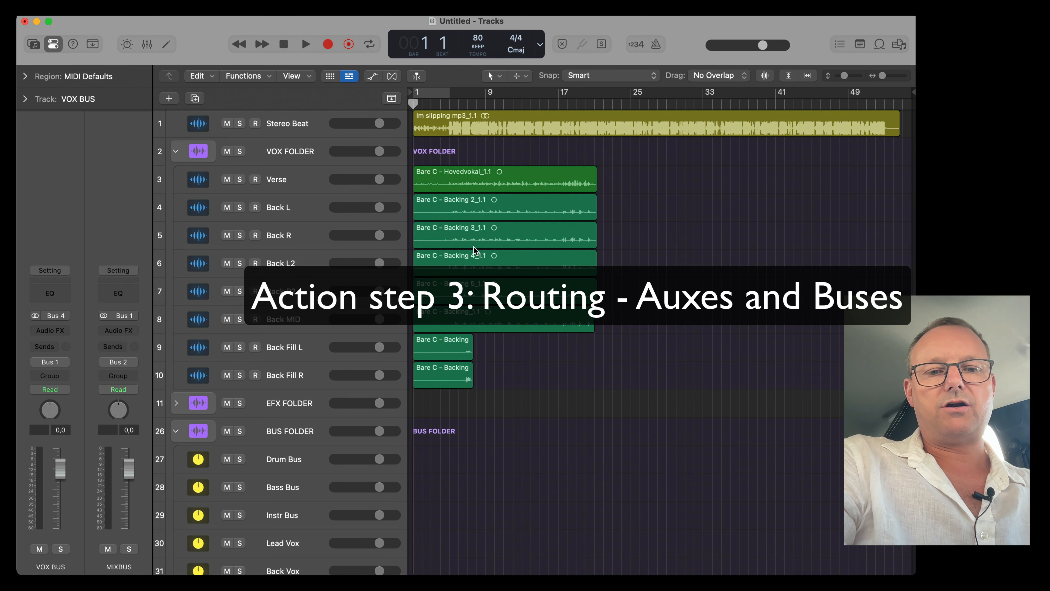
pyautogui.press('x')
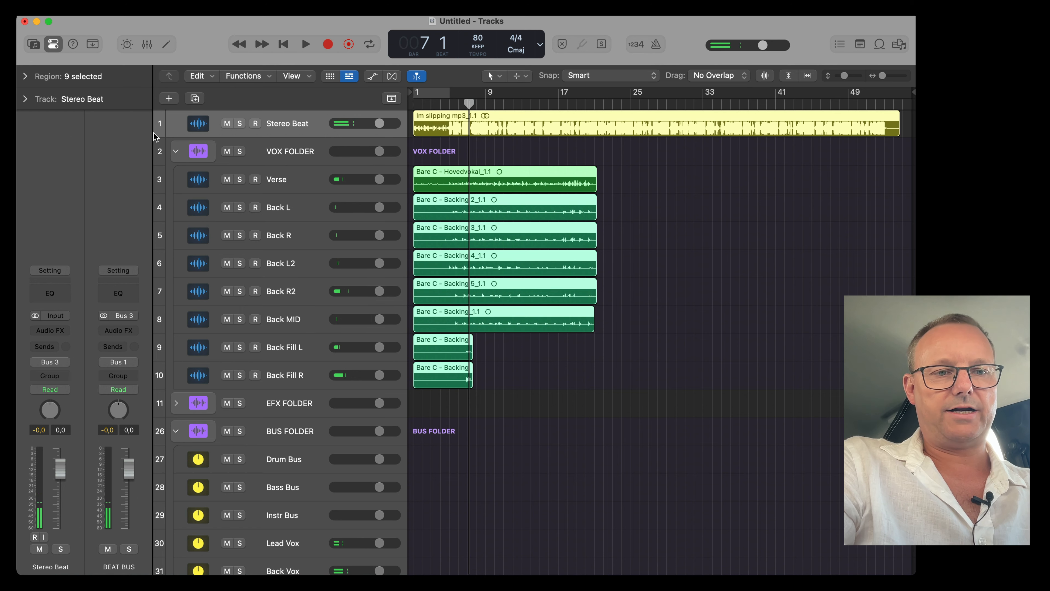
# Set the region gain of the selected stem regions to -7.0 dB.
pyautogui.click(24, 76)
pyautogui.moveTo(117, 188)
pyautogui.mouseDown()
pyautogui.moveTo(117, 209)
pyautogui.moveTo(116, 192)
pyautogui.mouseUp()
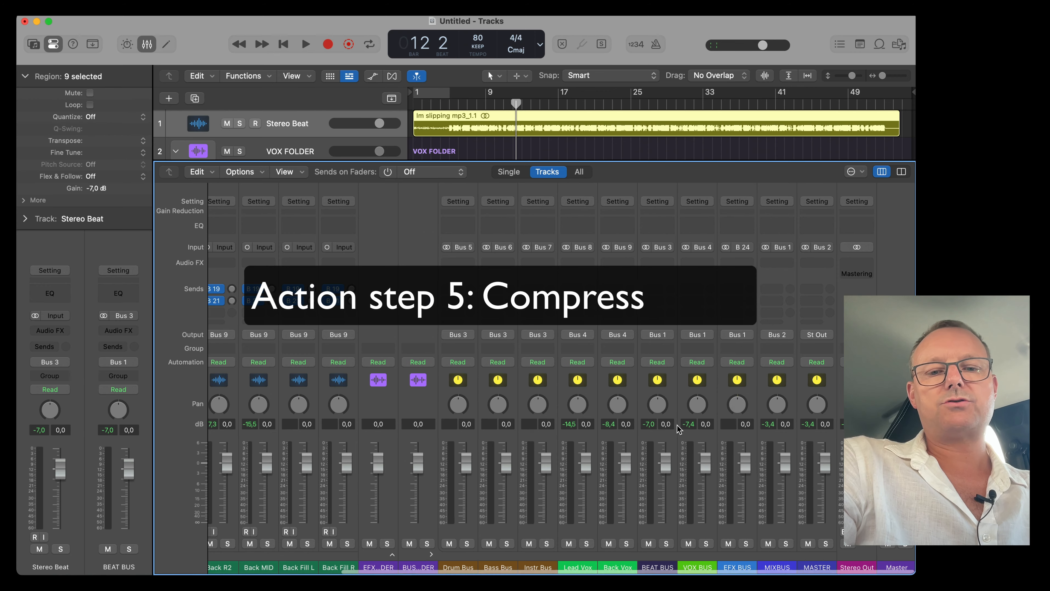
# Inspect the template's mixer routing and zoom into the Verse track's waveform.
pyautogui.hscroll(10, 734, 444)
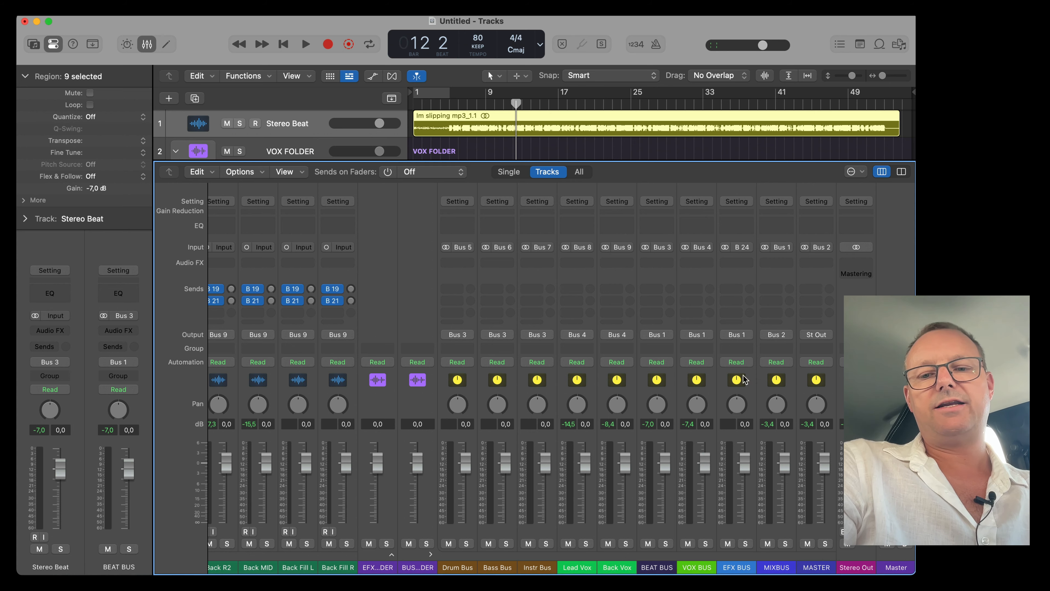
pyautogui.press('x')
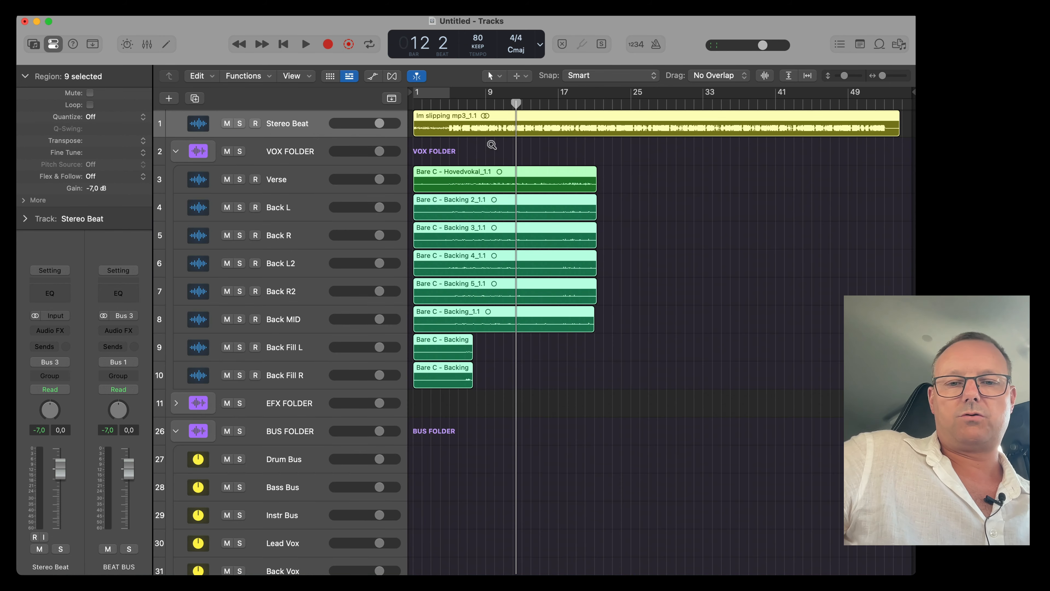
pyautogui.scroll(10, 491, 143)
pyautogui.scroll(-15, 490, 143)
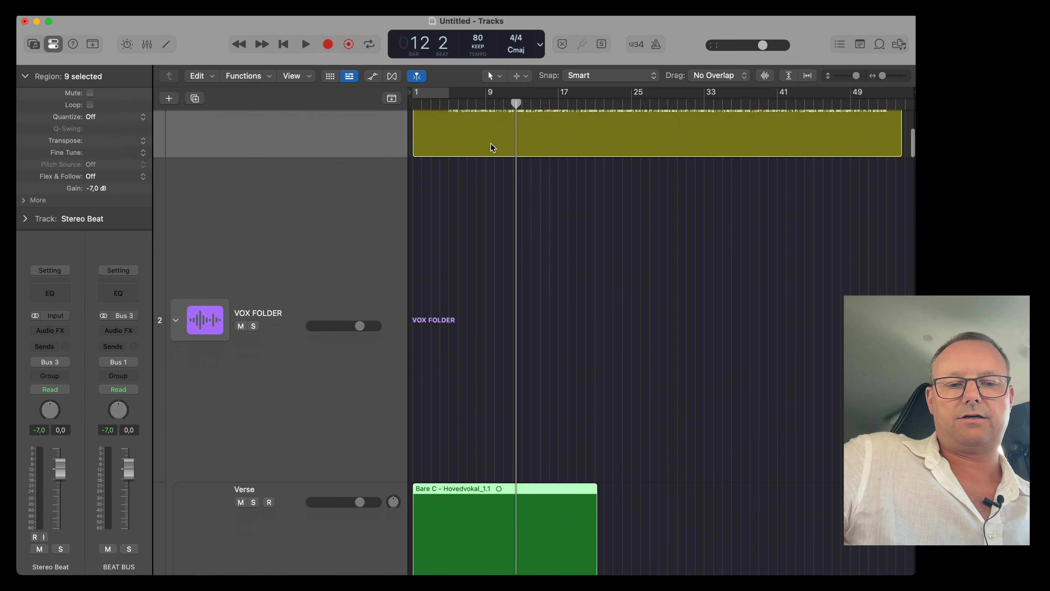
pyautogui.scroll(5, 494, 163)
pyautogui.hscroll(-4, 495, 163)
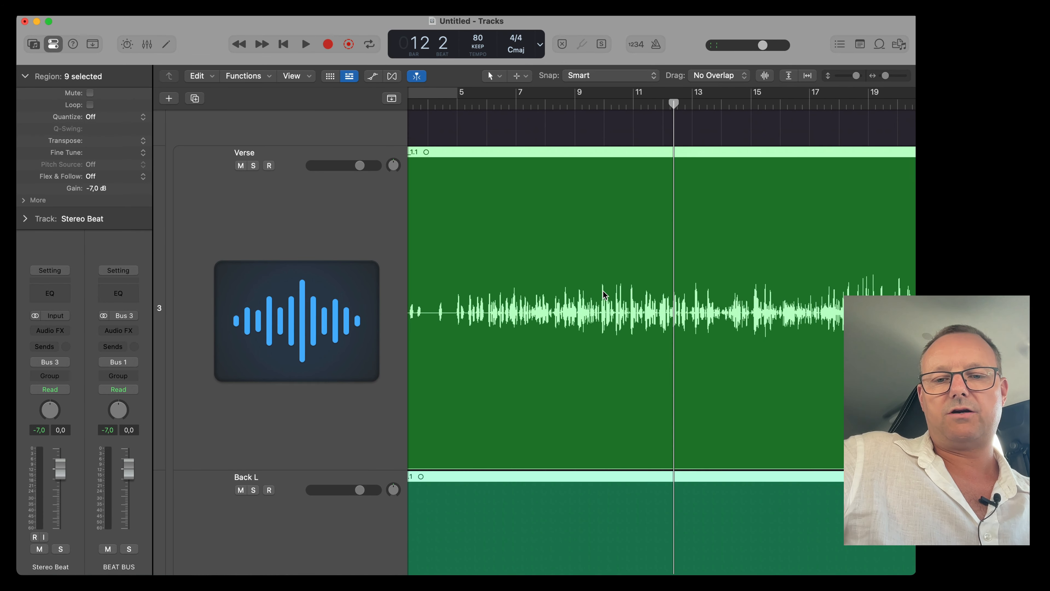
# Scroll through the imported vocal stem tracks in the template to review their regions and waveforms.
pyautogui.hscroll(3, 744, 302)
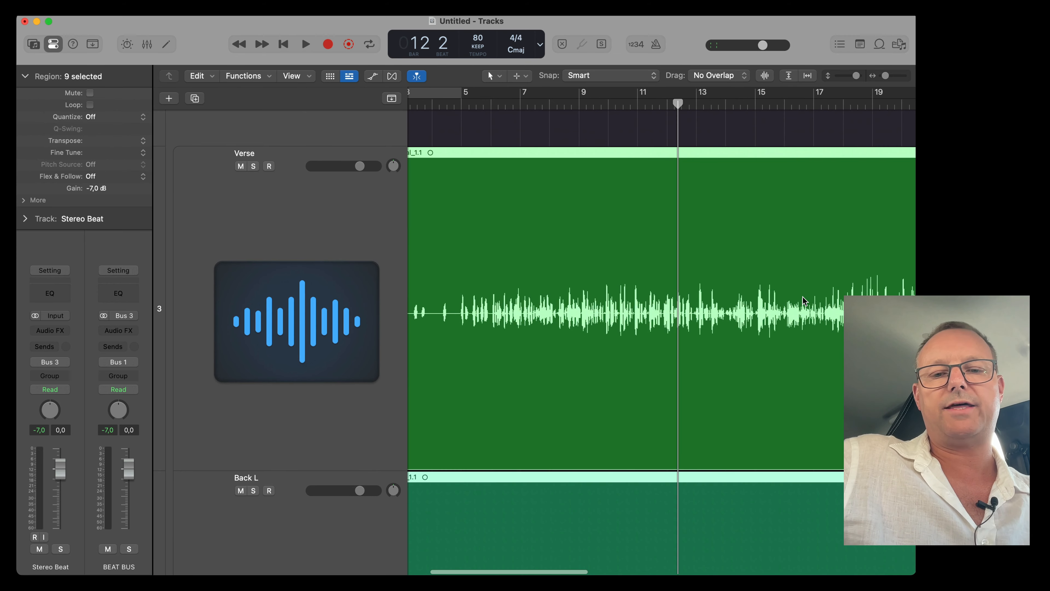
pyautogui.scroll(1, 803, 300)
pyautogui.hscroll(1, 803, 300)
pyautogui.hscroll(3, 608, 326)
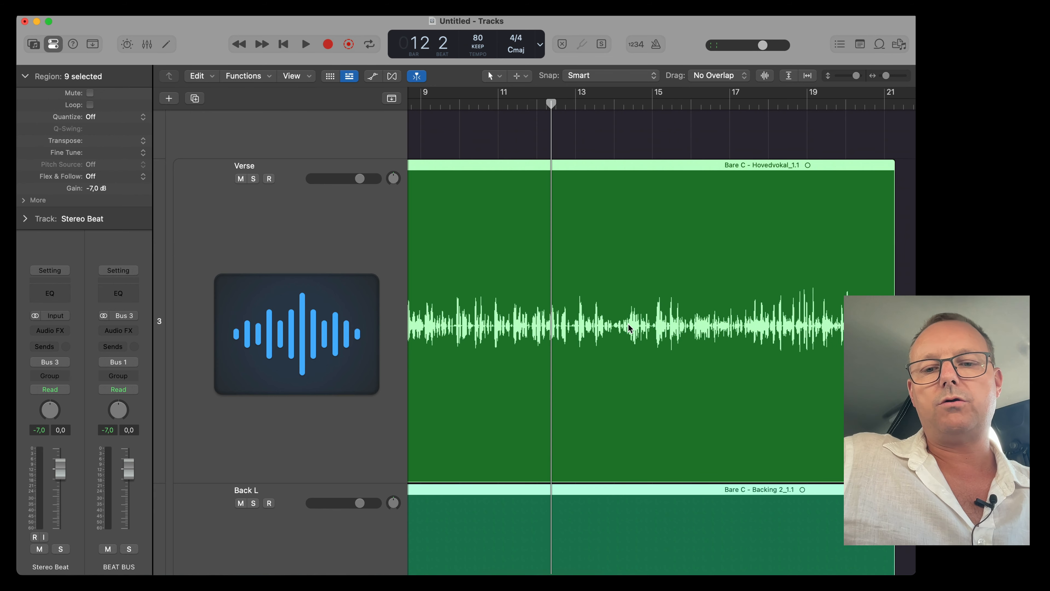
pyautogui.scroll(-5, 513, 308)
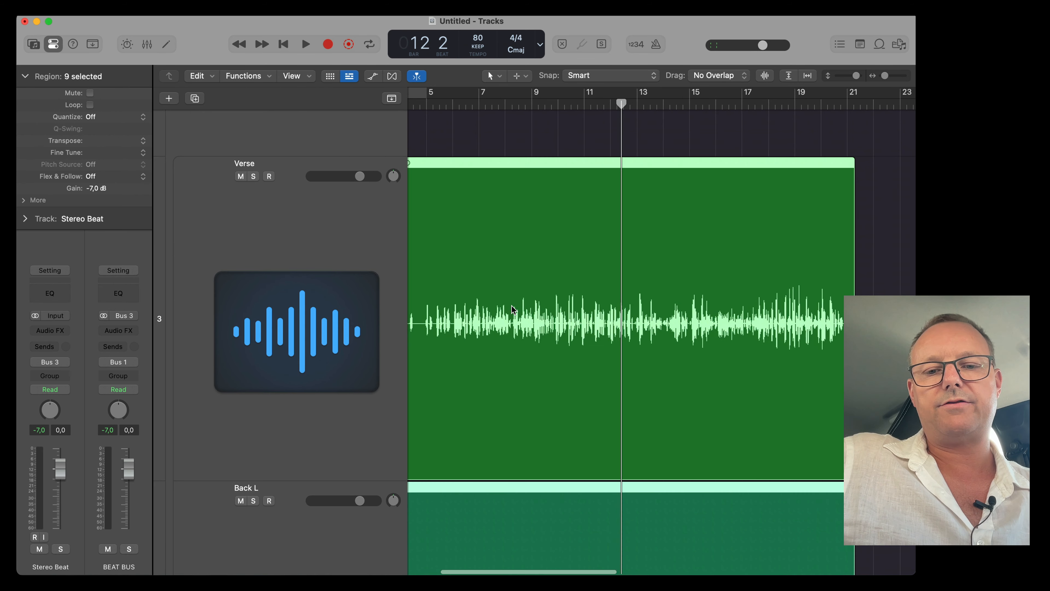
pyautogui.click(513, 309)
pyautogui.scroll(-5, 513, 323)
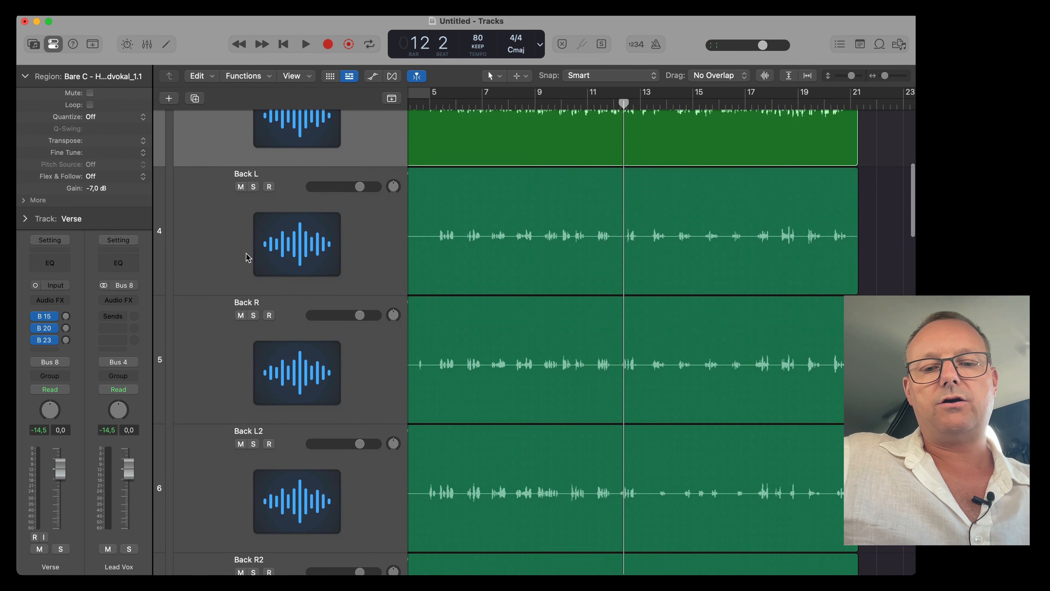
pyautogui.scroll(-5, 496, 354)
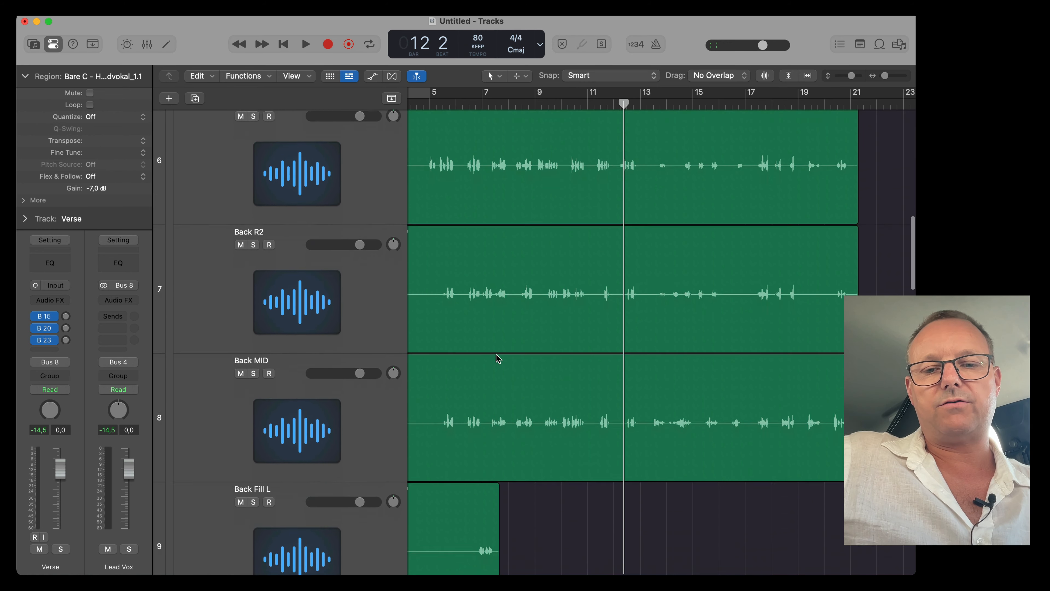
pyautogui.scroll(5, 496, 355)
pyautogui.scroll(-5, 496, 354)
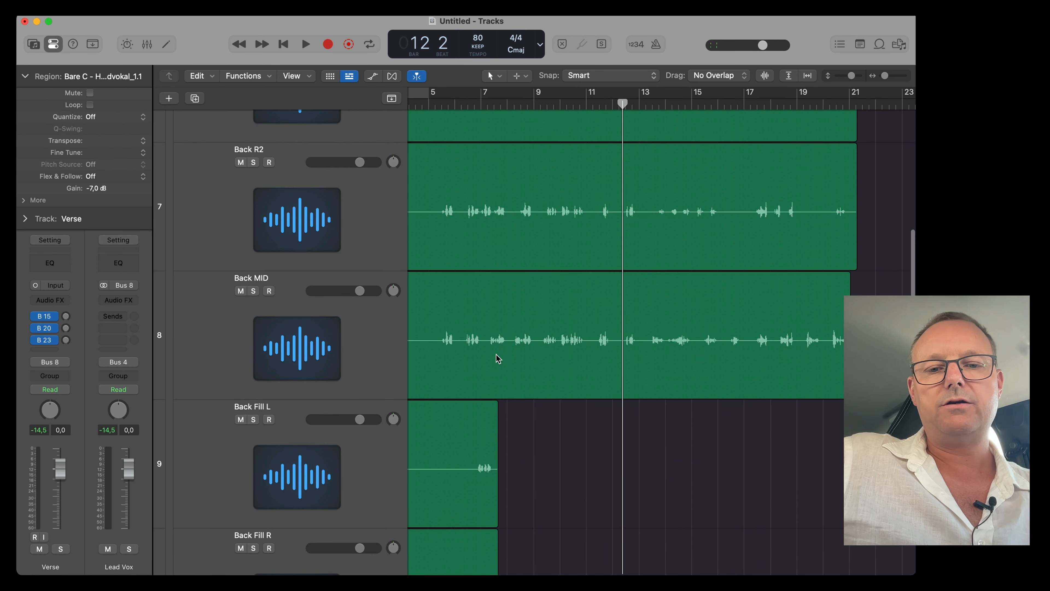
pyautogui.scroll(-5, 496, 354)
# Adjust the Back L track's pan knob and the Back R track's volume slider slightly.
pyautogui.click(550, 538)
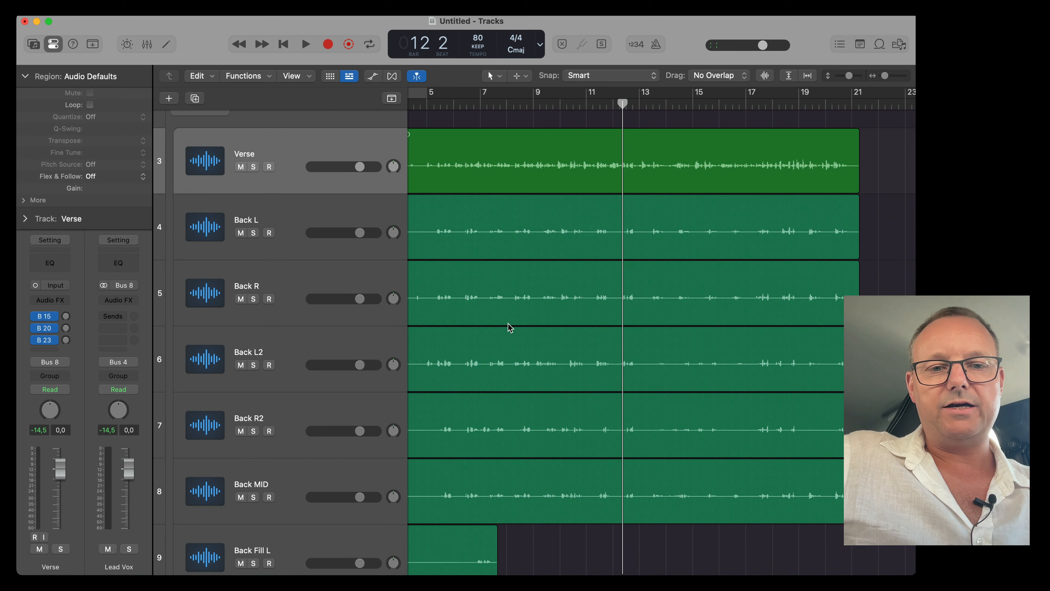
pyautogui.scroll(3, 508, 323)
pyautogui.press('super+Right')
pyautogui.press('super+Right')
pyautogui.press('super+Right')
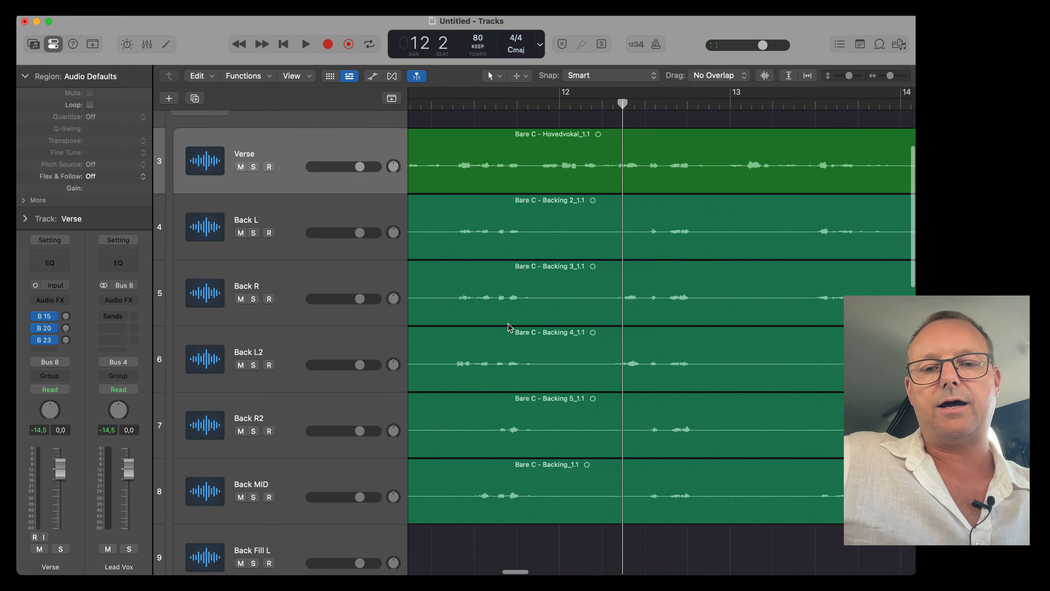
pyautogui.press('super+Down')
pyautogui.click(381, 282)
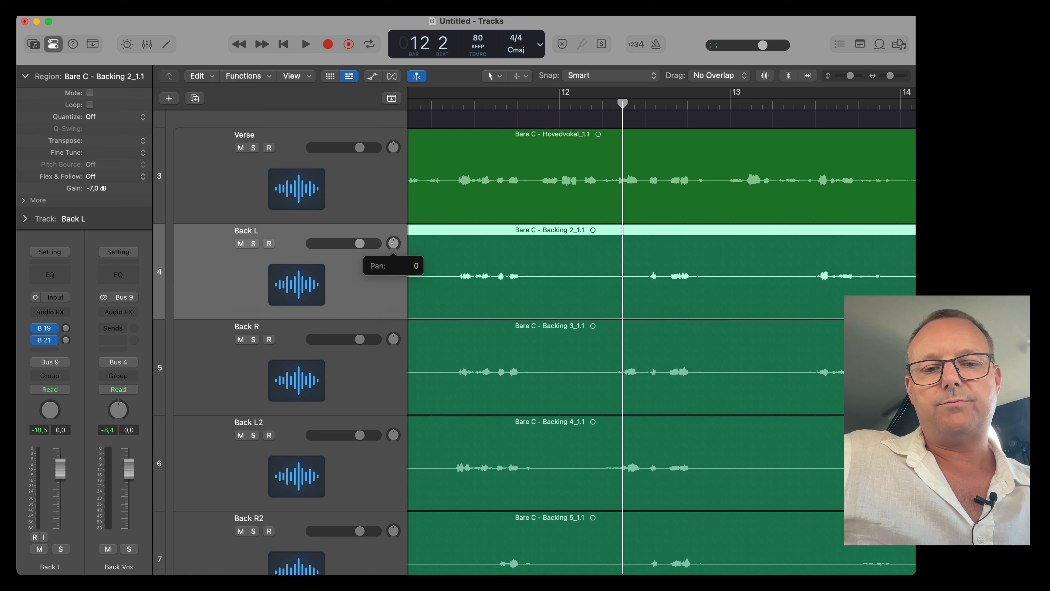
pyautogui.moveTo(393, 254); pyautogui.dragTo(394, 244)
pyautogui.moveTo(364, 339); pyautogui.dragTo(360, 339)
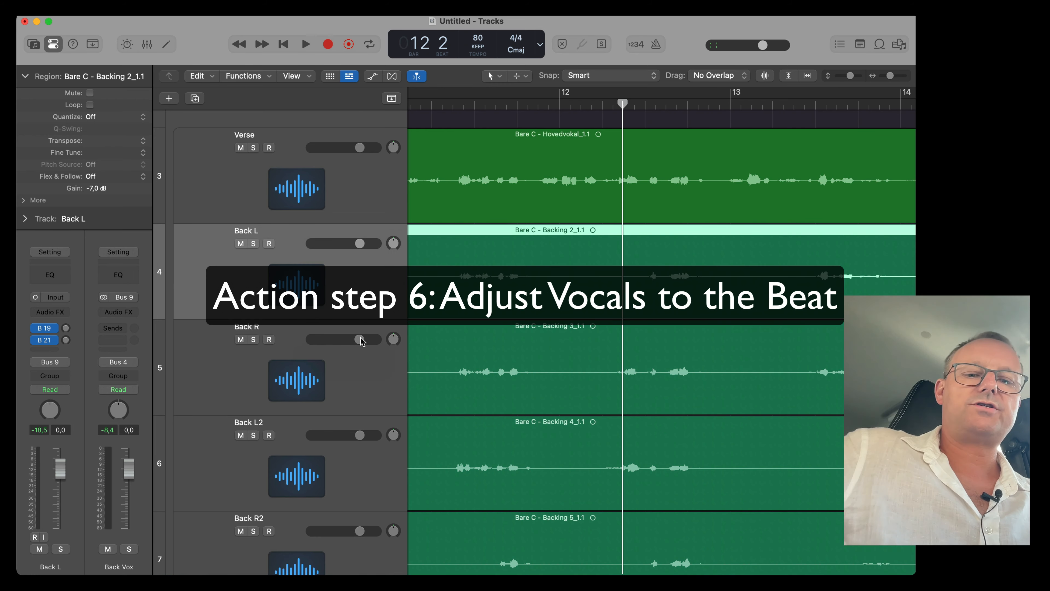
# Zoom out to review the whole arrangement of vocal stem tracks and bus folders.
pyautogui.press('super+Up')
pyautogui.press('super+Up')
pyautogui.press('super+Up')
pyautogui.press('super+Up')
pyautogui.press('super+Up')
pyautogui.press('super+Up')
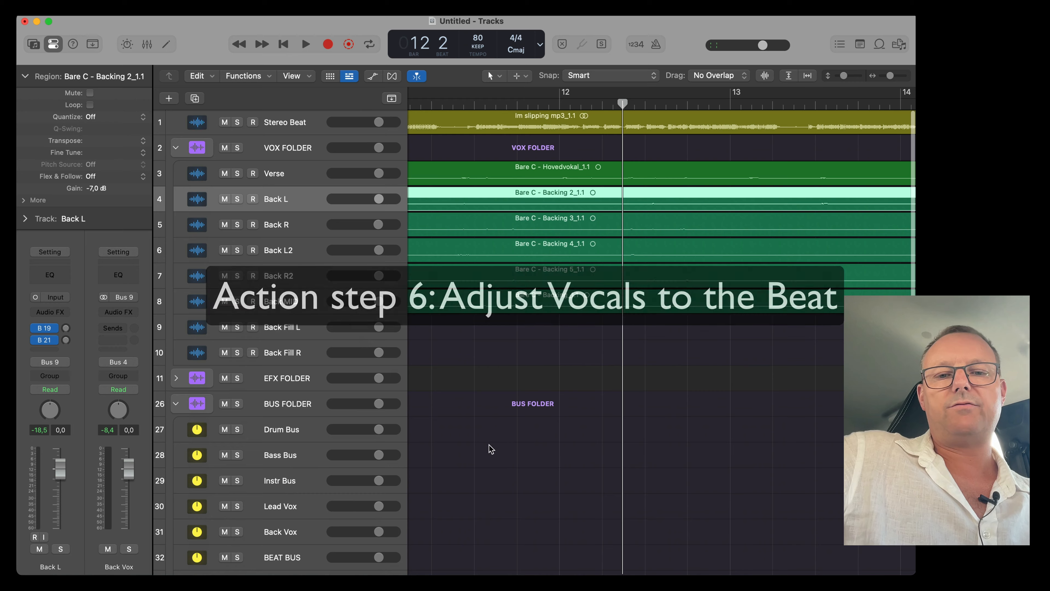
pyautogui.click(490, 439)
pyautogui.keyDown('ctrl'); pyautogui.keyDown('alt'); pyautogui.click(491, 440); pyautogui.keyUp('alt'); pyautogui.keyUp('ctrl')
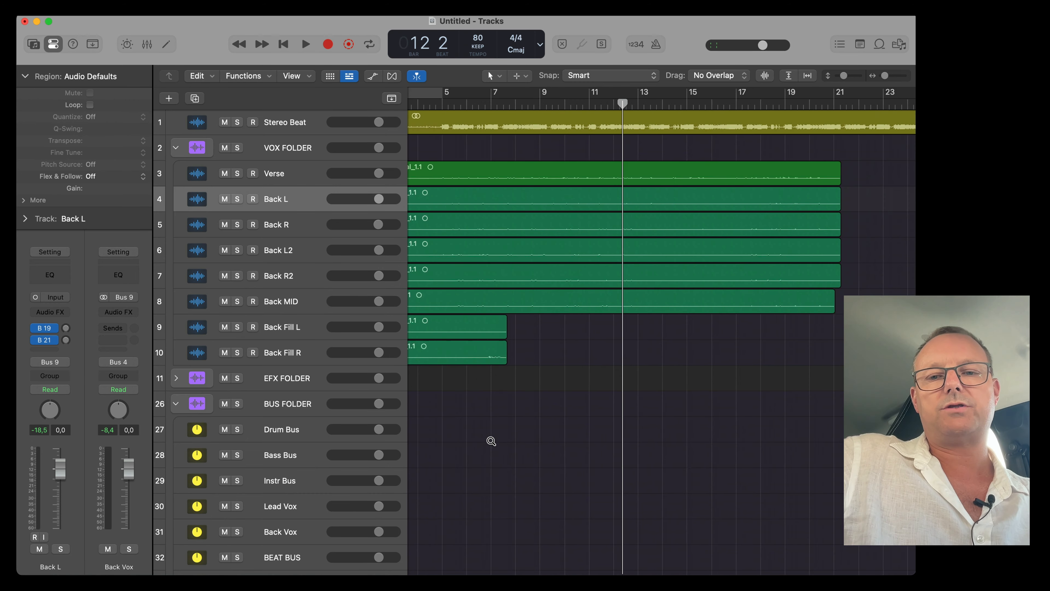
pyautogui.keyDown('ctrl'); pyautogui.keyDown('alt'); pyautogui.click(491, 440); pyautogui.keyUp('alt'); pyautogui.keyUp('ctrl')
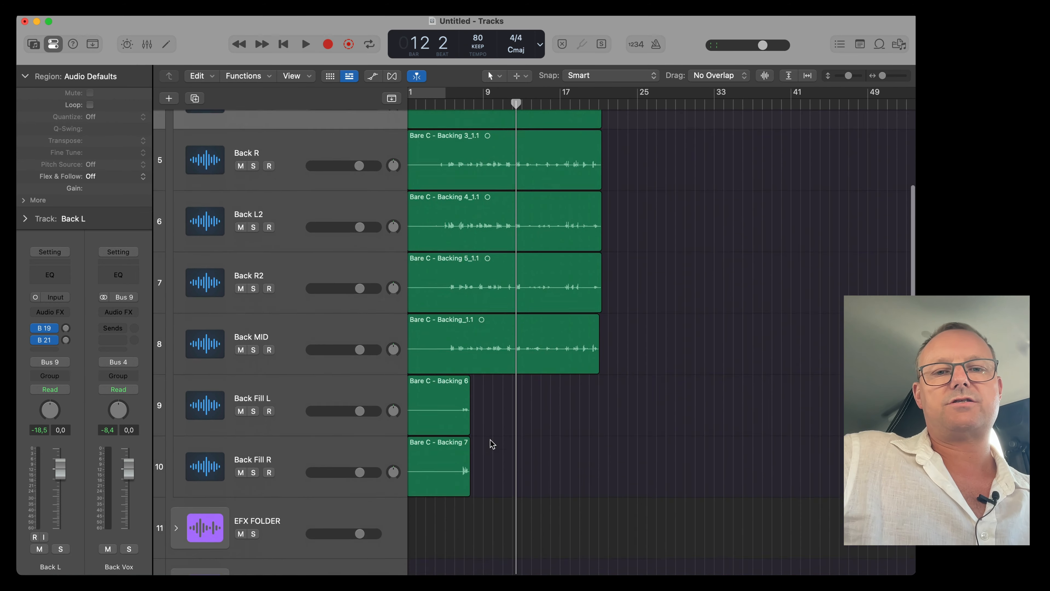